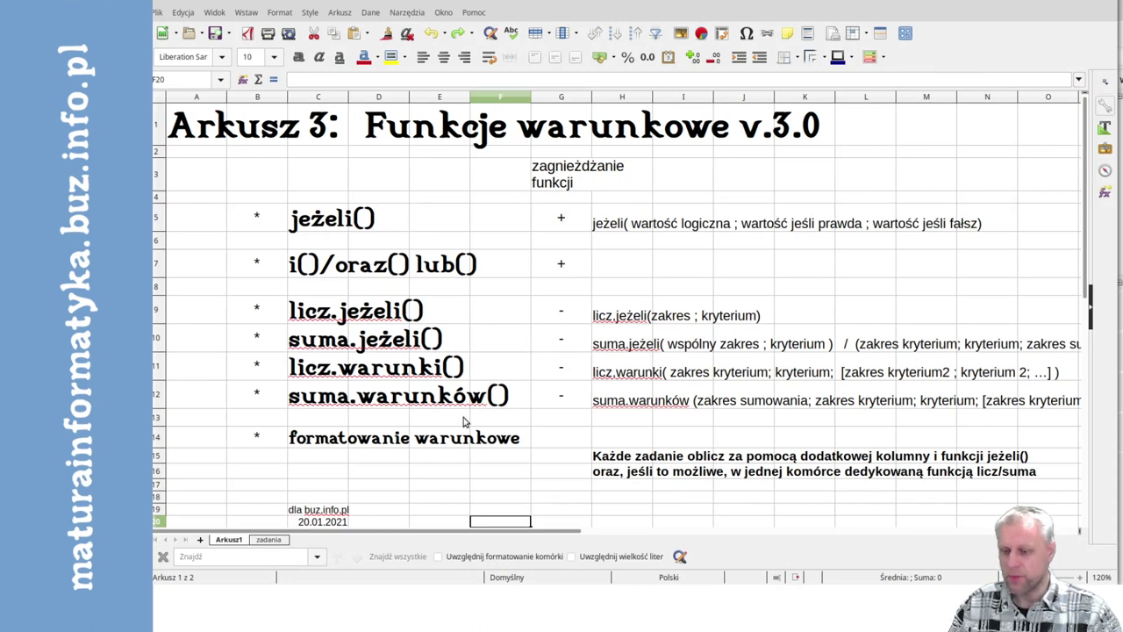
# Switch to the 'zadania' sheet holding the transaction table and task list
pyautogui.click(277, 539)
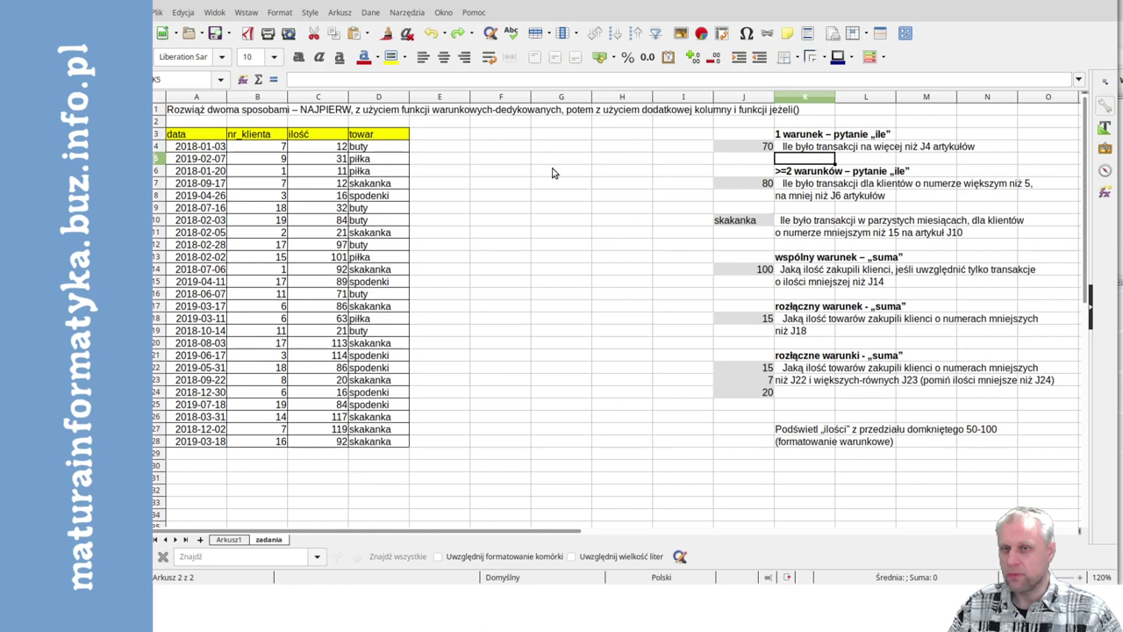
# Enter =LICZ.JEŻELI(C4:C28;">70") in K5, giving 14, and shade K5 yellow
pyautogui.moveTo(327, 146); pyautogui.dragTo(317, 446)
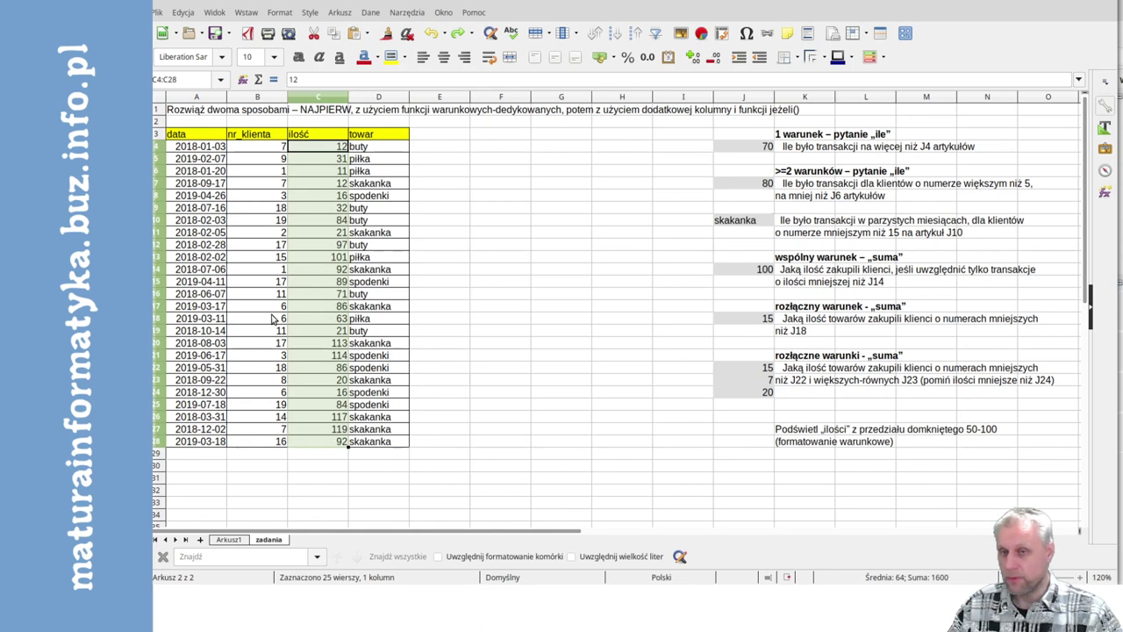
pyautogui.click(792, 159)
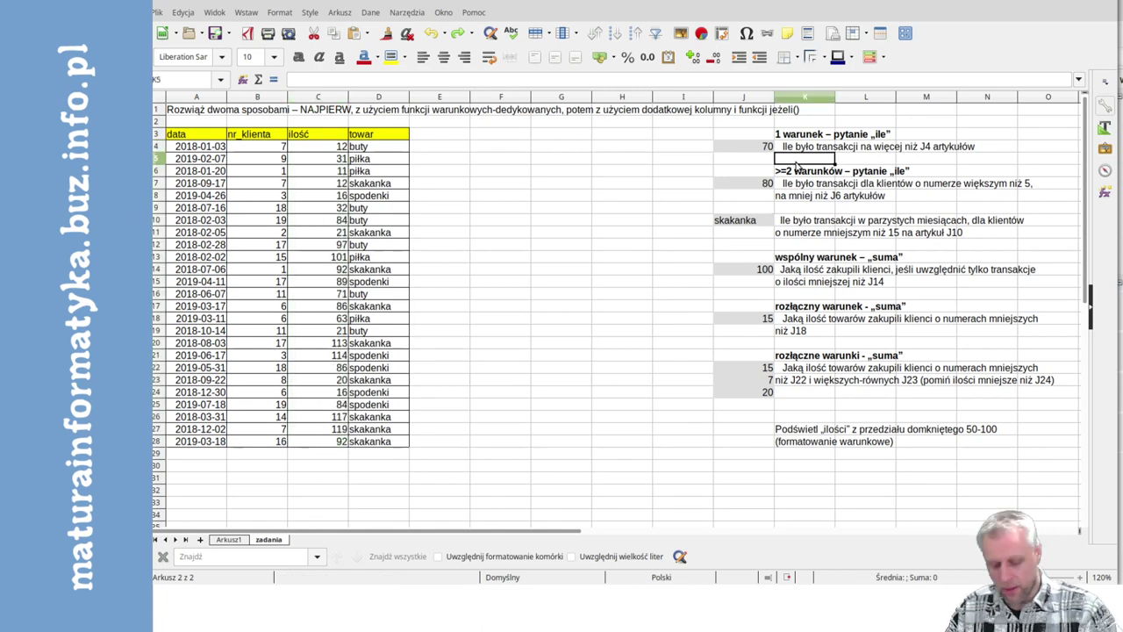
pyautogui.write('=licz.je')
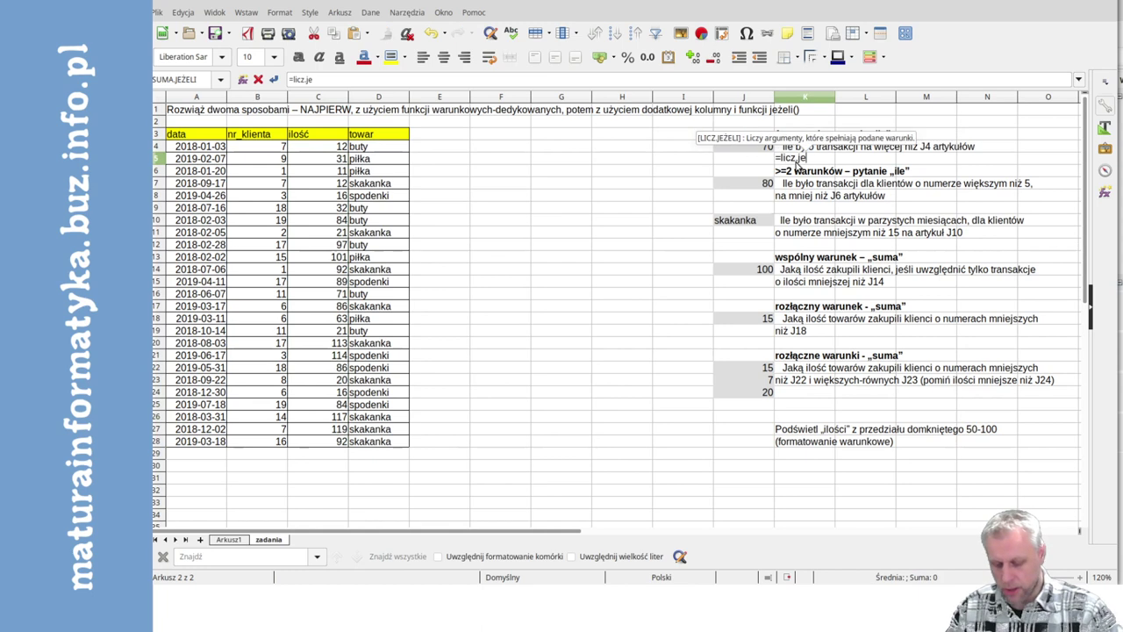
pyautogui.write('żeli(')
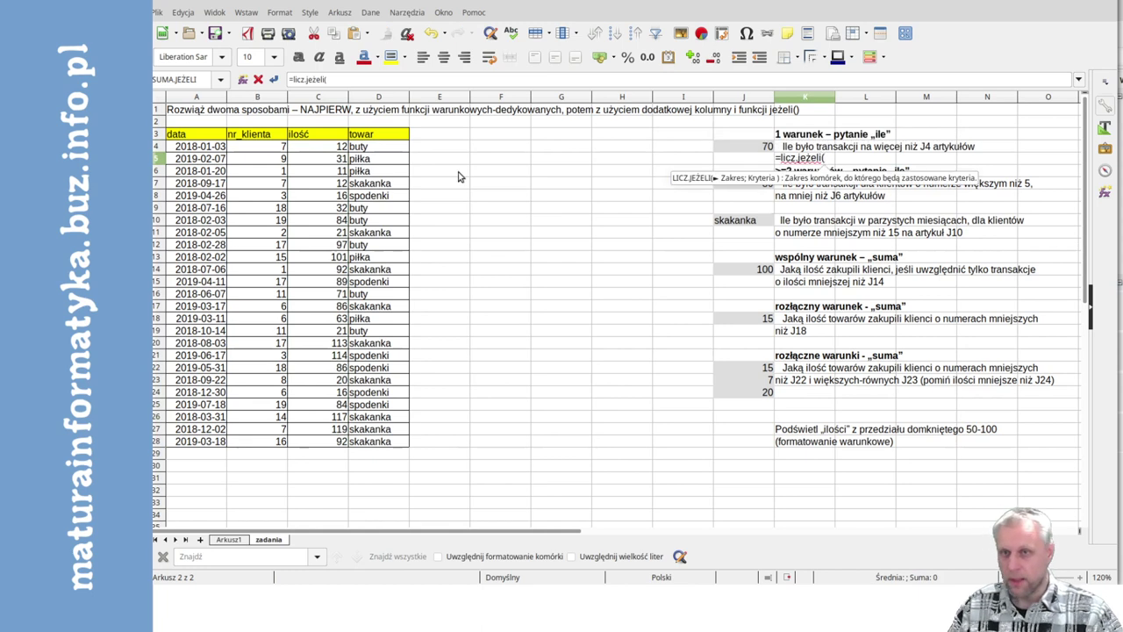
pyautogui.moveTo(318, 149); pyautogui.dragTo(322, 446)
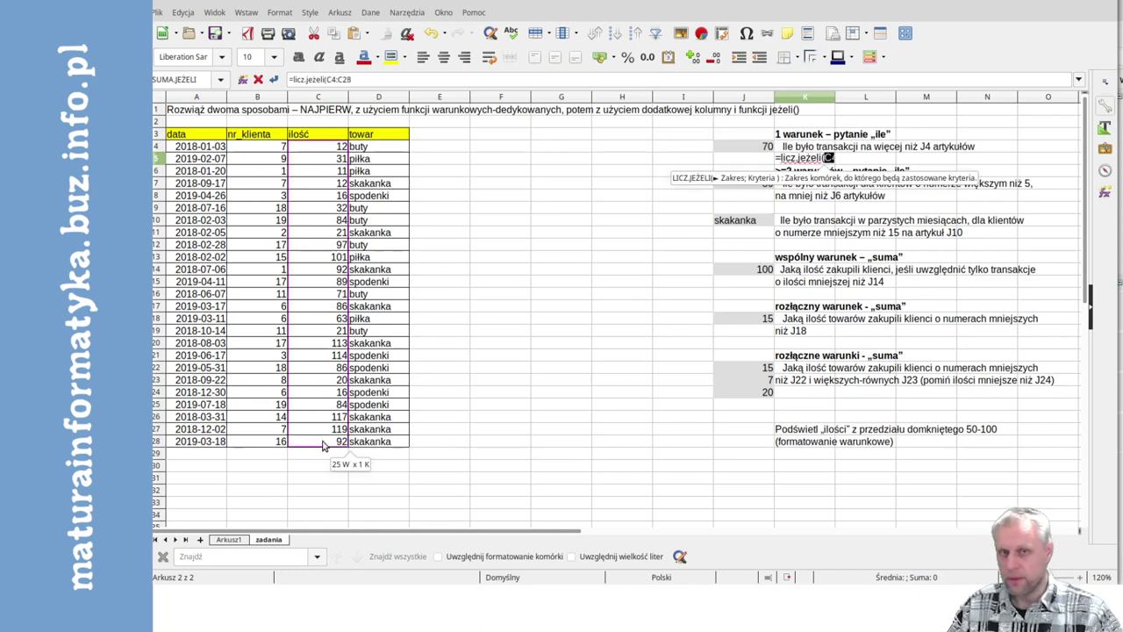
pyautogui.write(';')
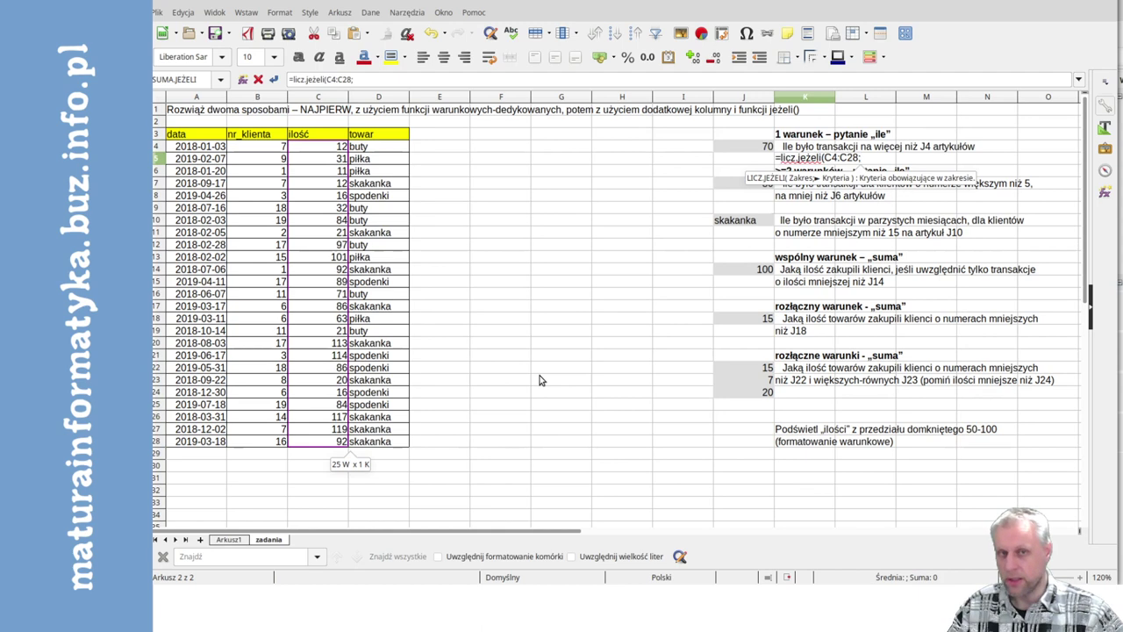
pyautogui.write('">70')
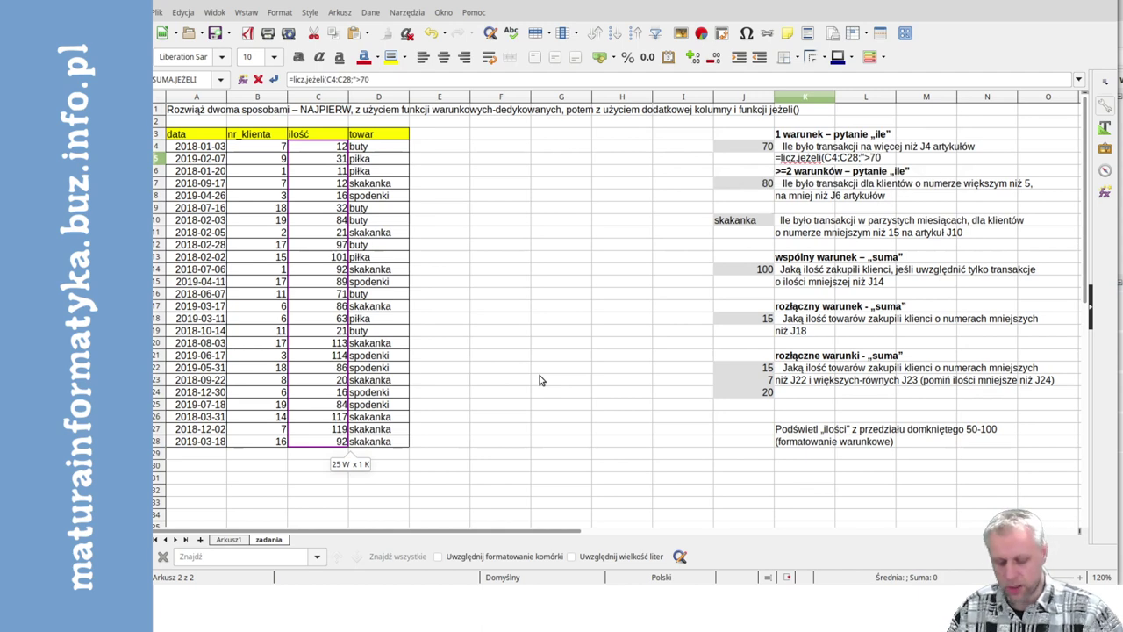
pyautogui.write('")')
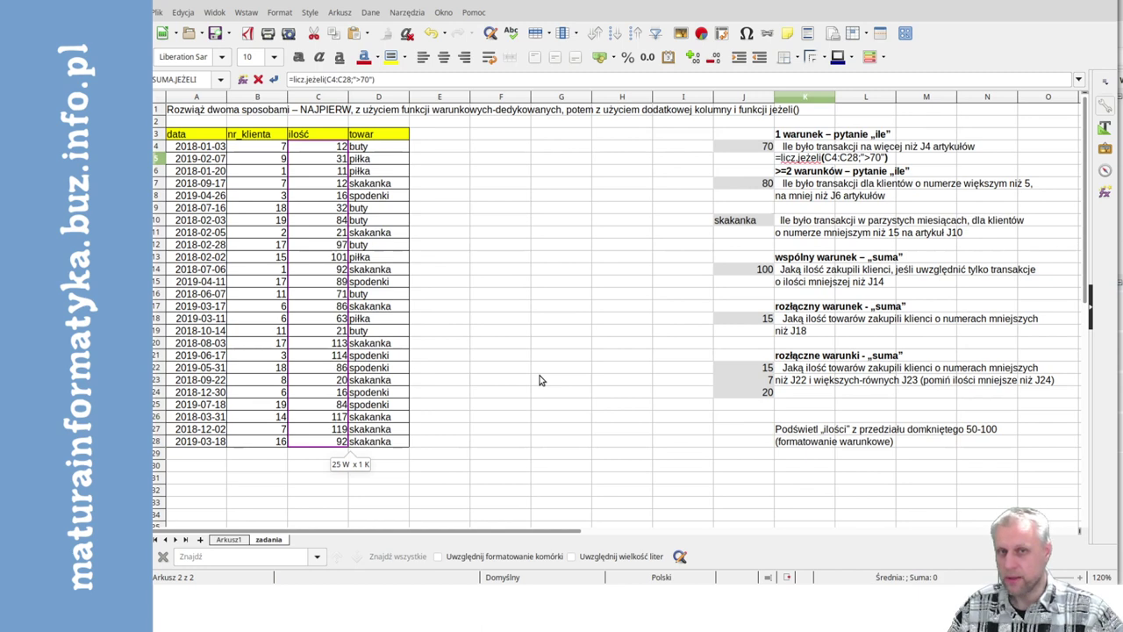
pyautogui.press('Return')
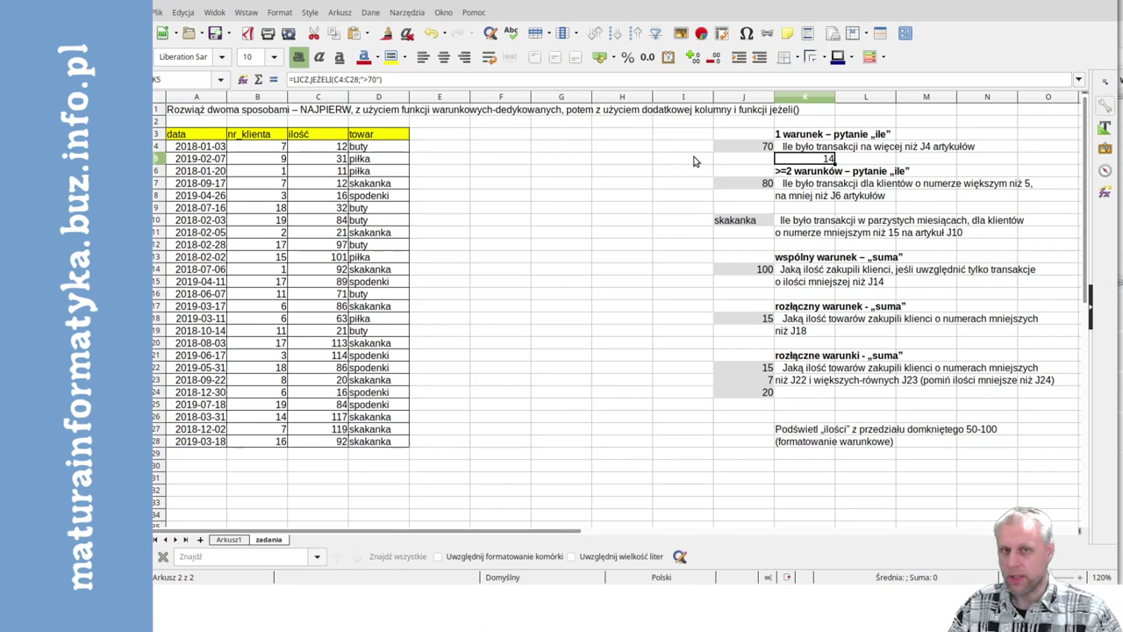
pyautogui.click(799, 160)
pyautogui.click(392, 57)
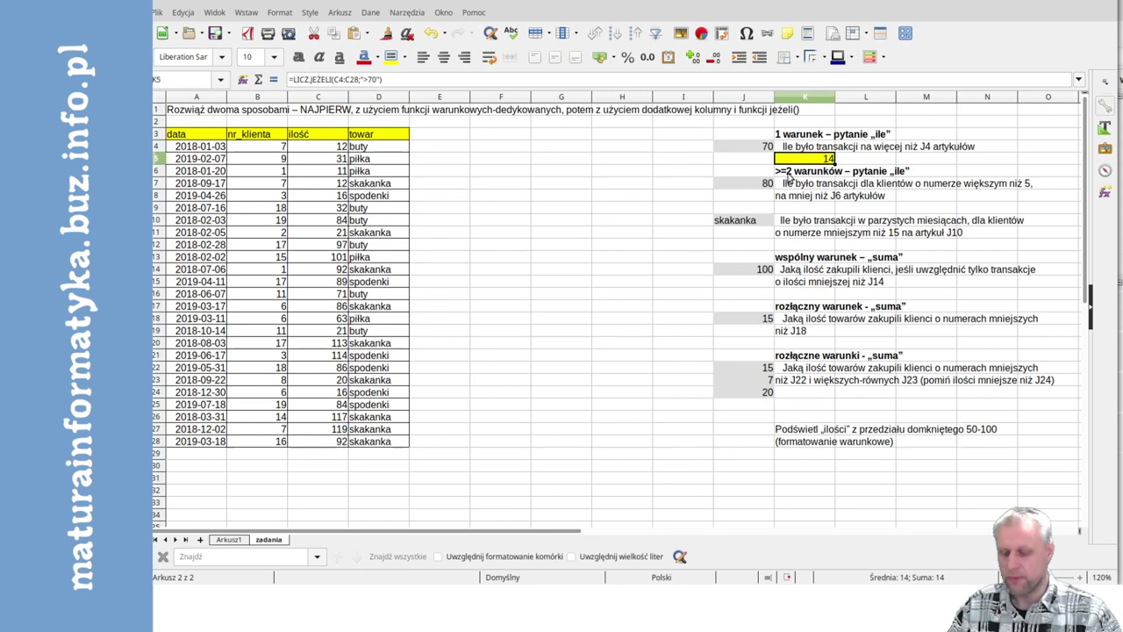
pyautogui.press('F2')
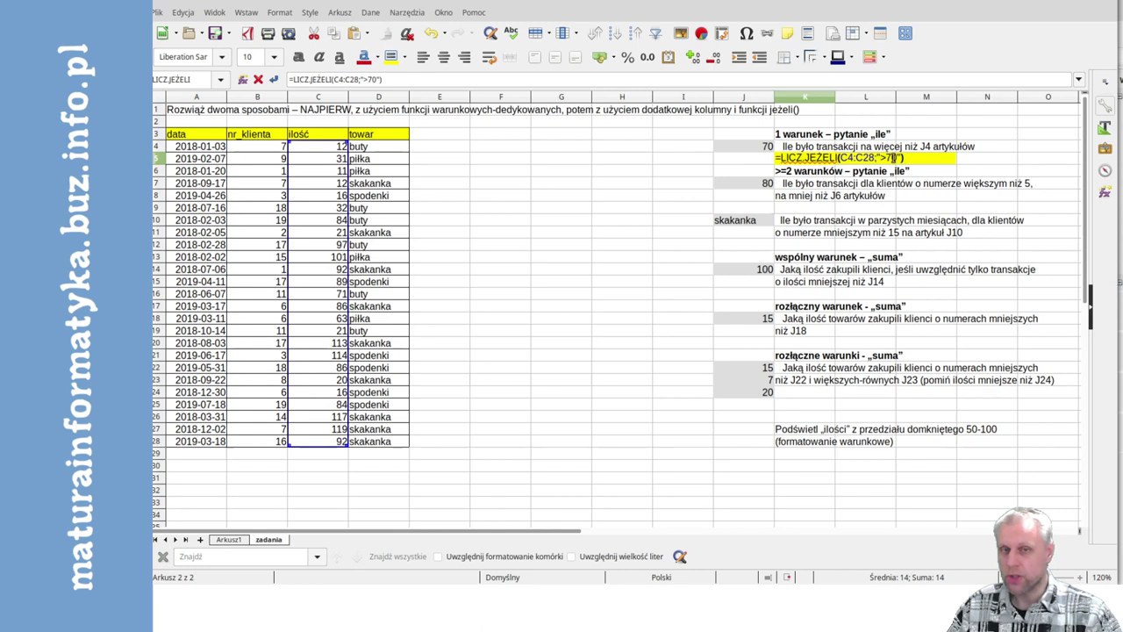
pyautogui.press('Return')
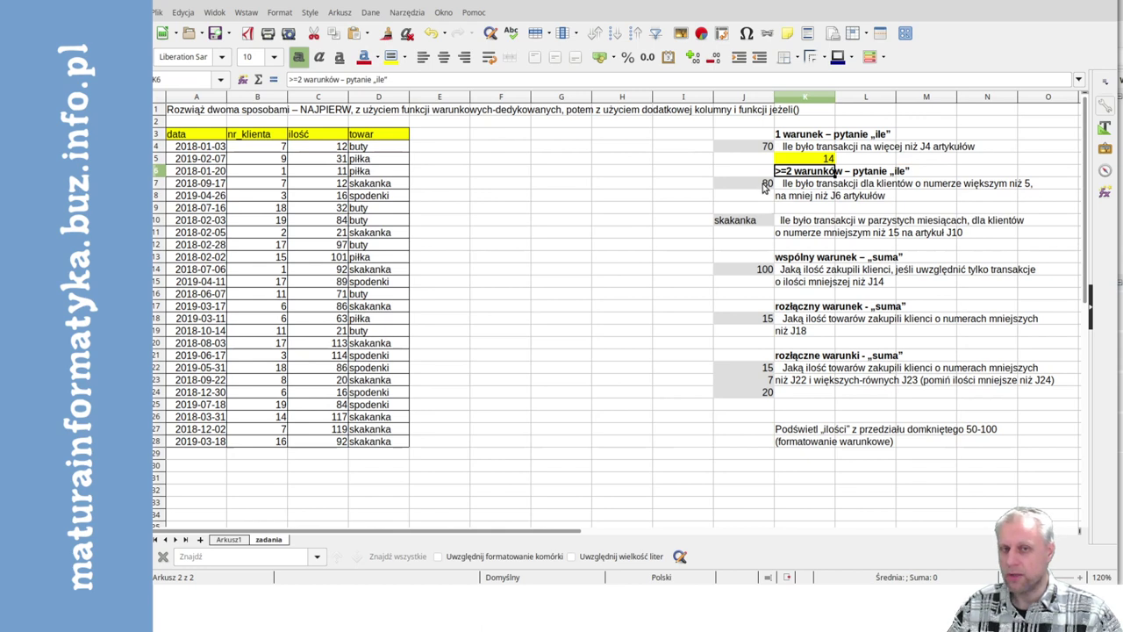
# Enter =LICZ.WARUNKI(B4:B28;">5";C4:C28;"<80") in K9, giving 9, and shade it yellow
pyautogui.click(796, 210)
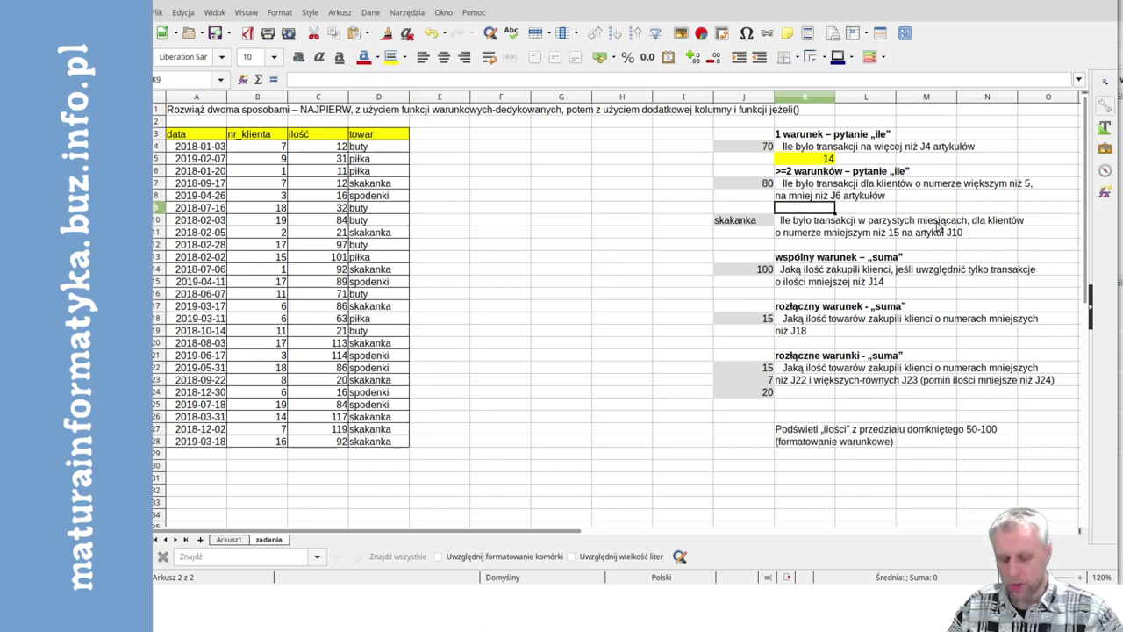
pyautogui.write('=li')
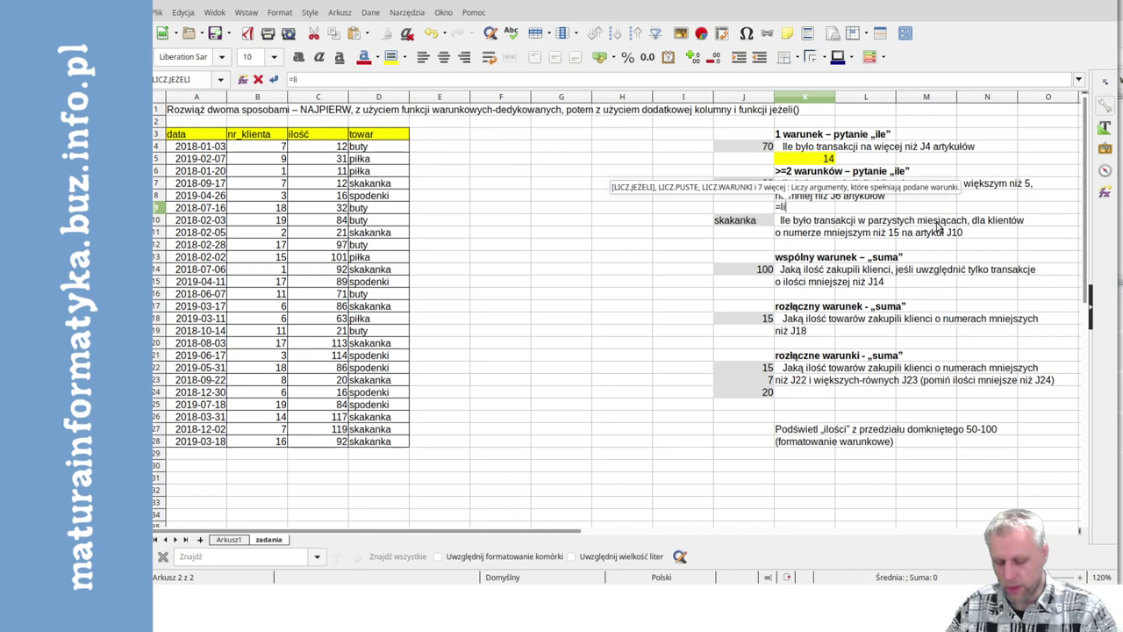
pyautogui.write('cz.warunki')
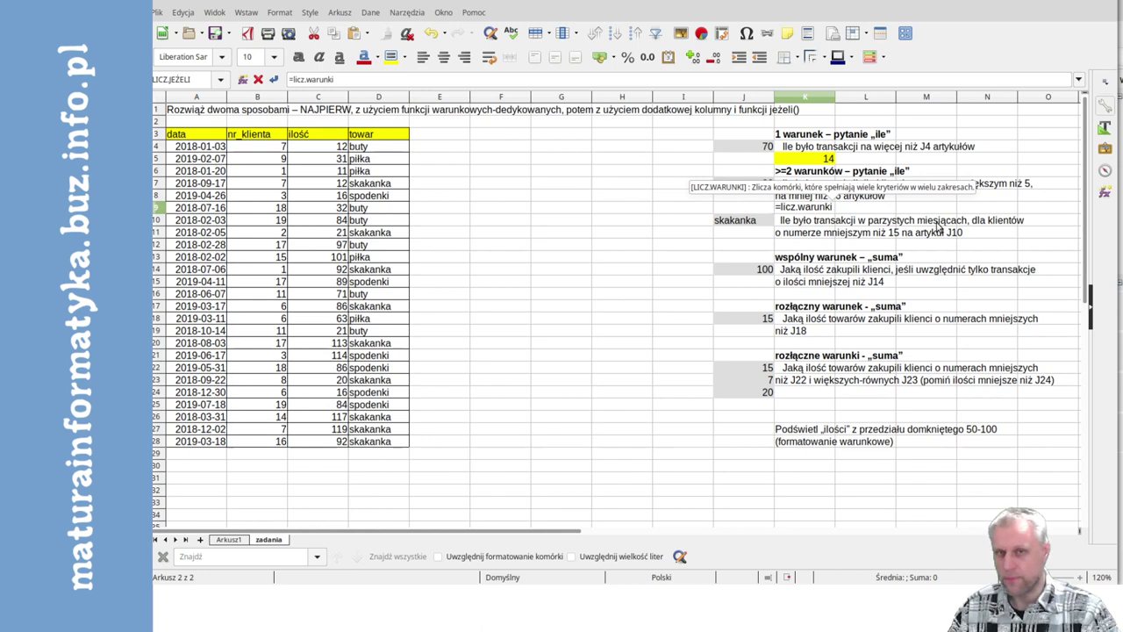
pyautogui.write('(')
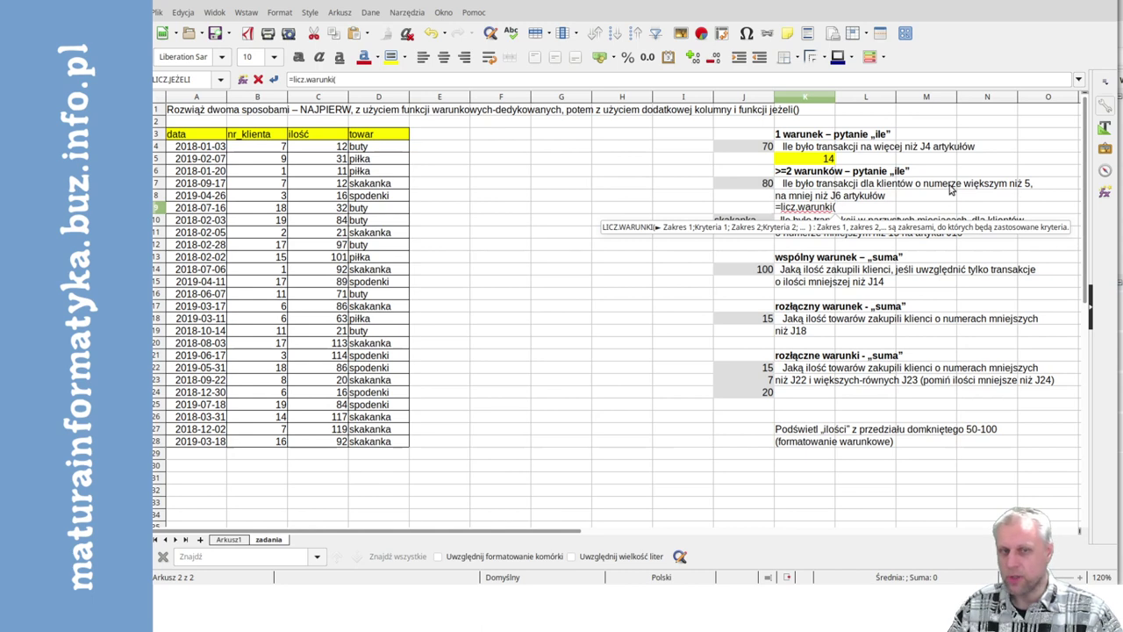
pyautogui.moveTo(254, 147); pyautogui.dragTo(254, 449)
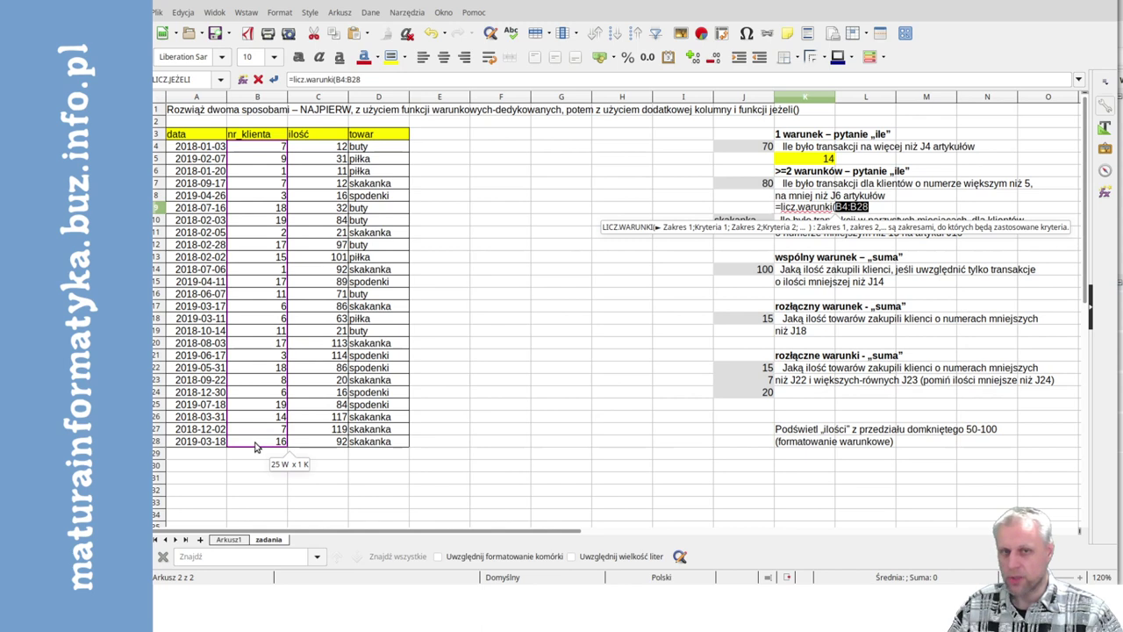
pyautogui.write(';')
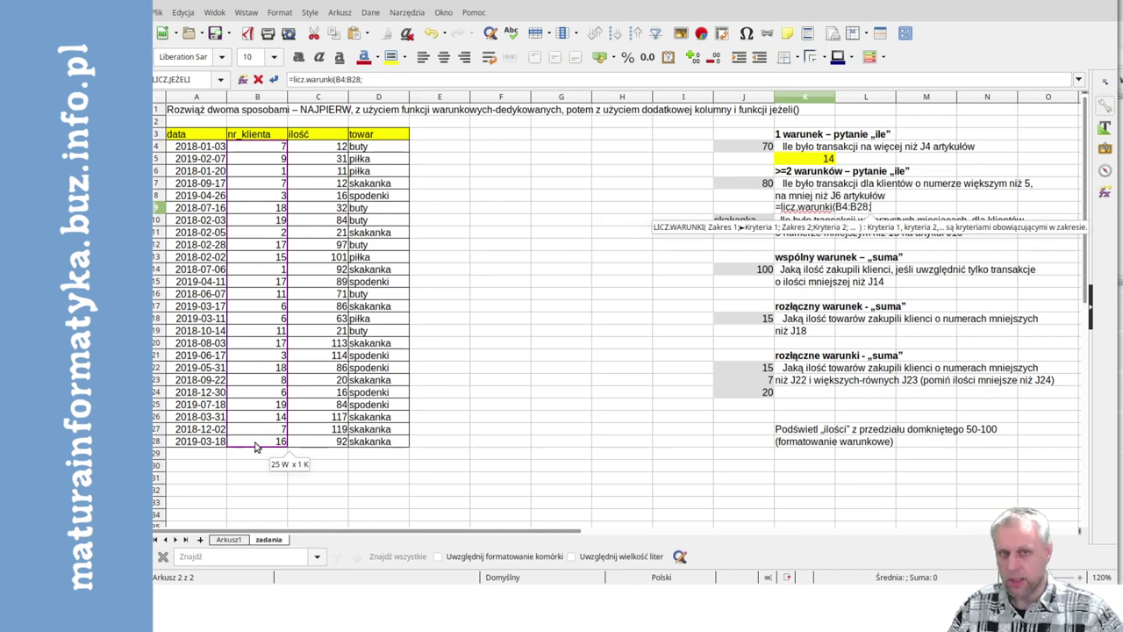
pyautogui.write('"<')
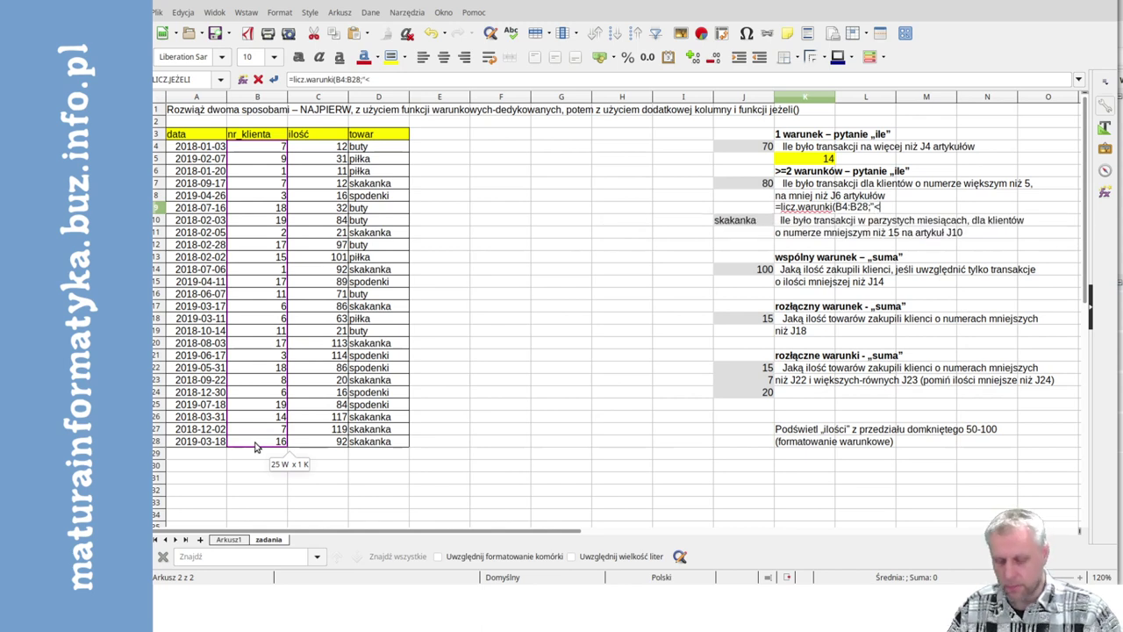
pyautogui.press('BackSpace')
pyautogui.write('>')
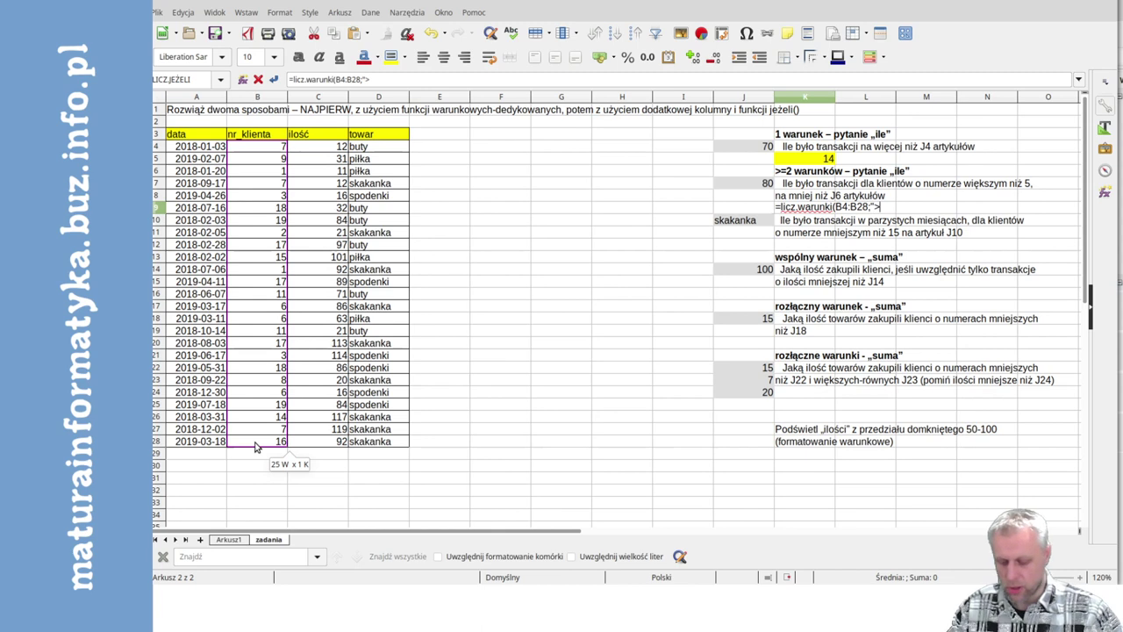
pyautogui.write('5"')
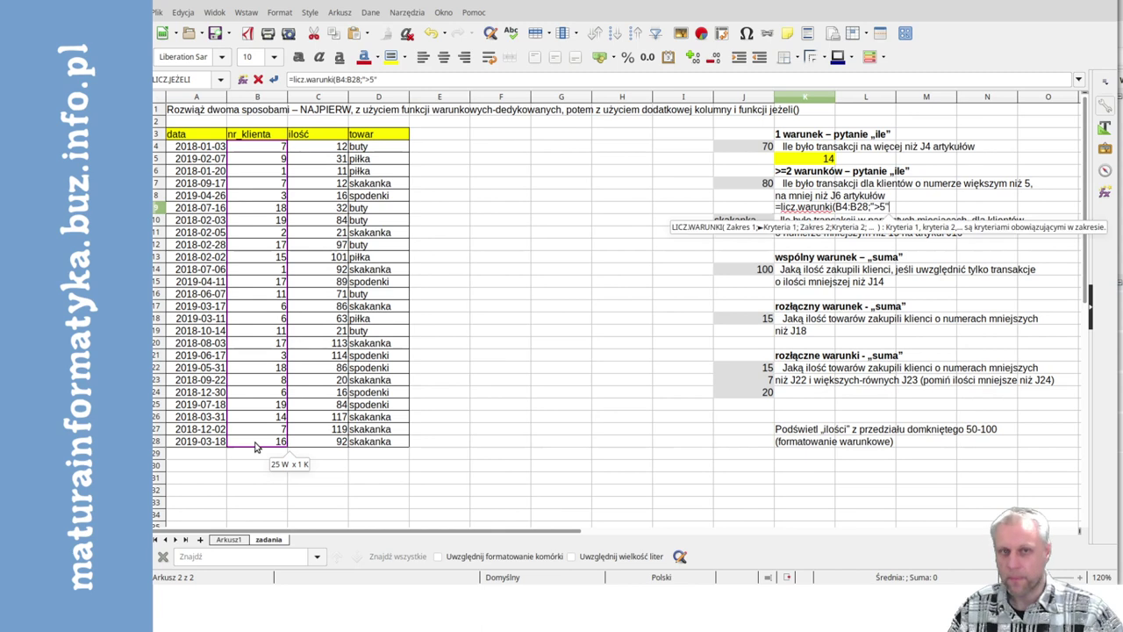
pyautogui.write(';')
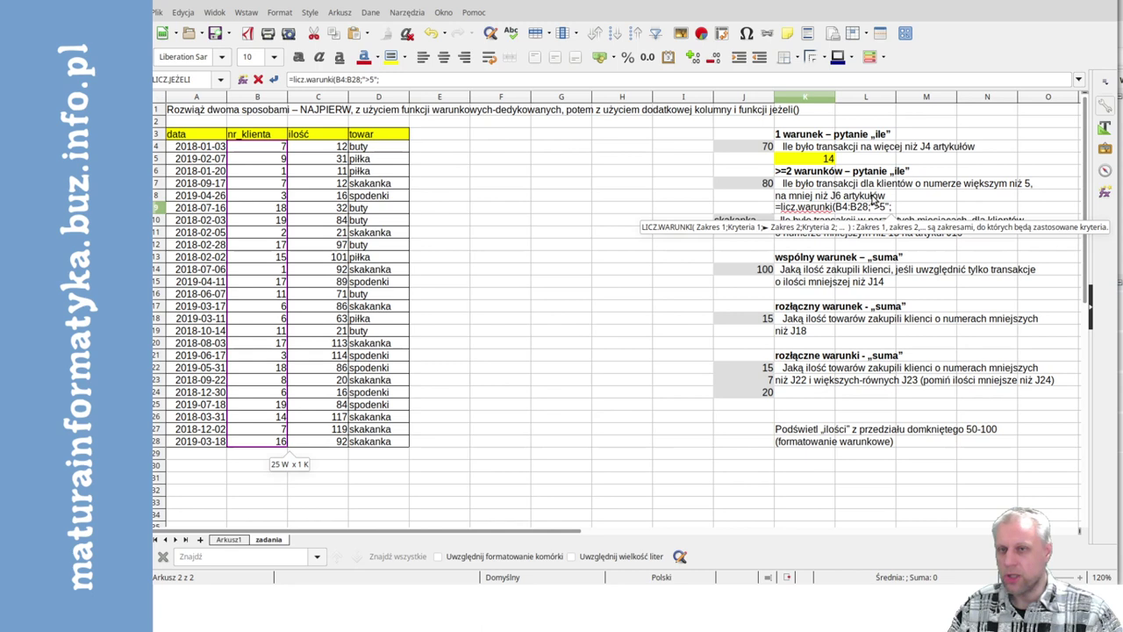
pyautogui.moveTo(320, 150); pyautogui.dragTo(330, 442)
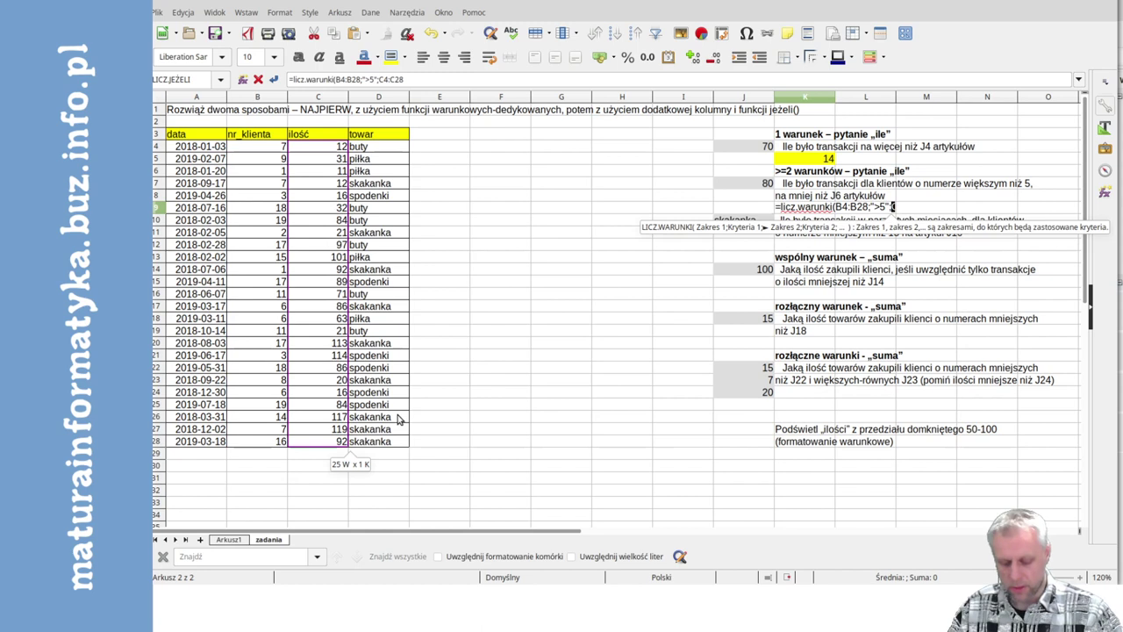
pyautogui.write(';"<')
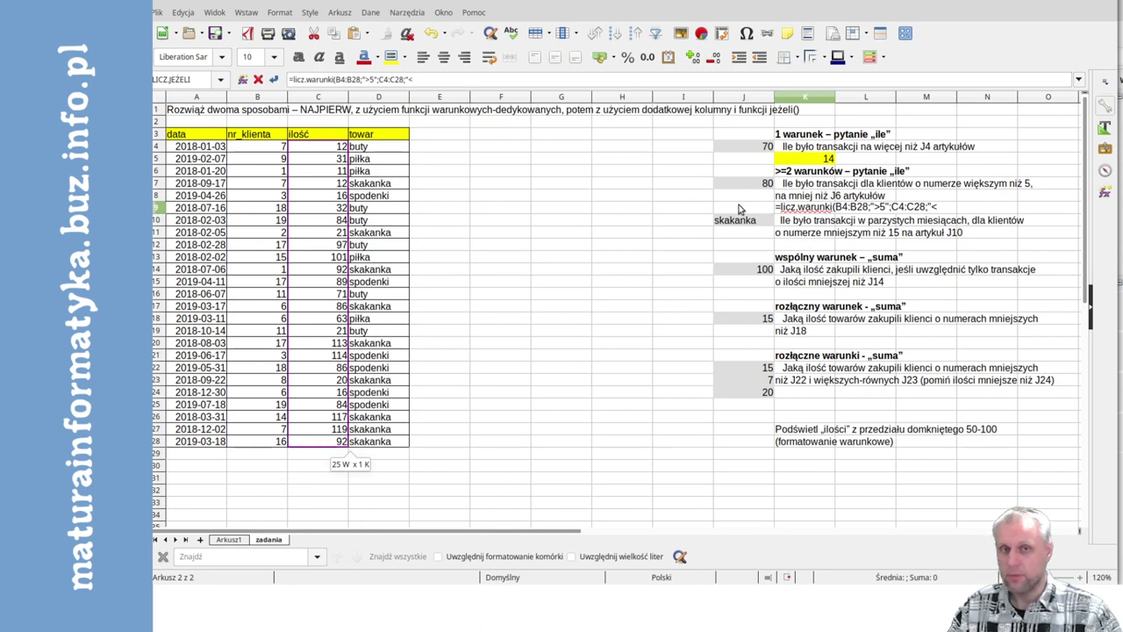
pyautogui.write('80')
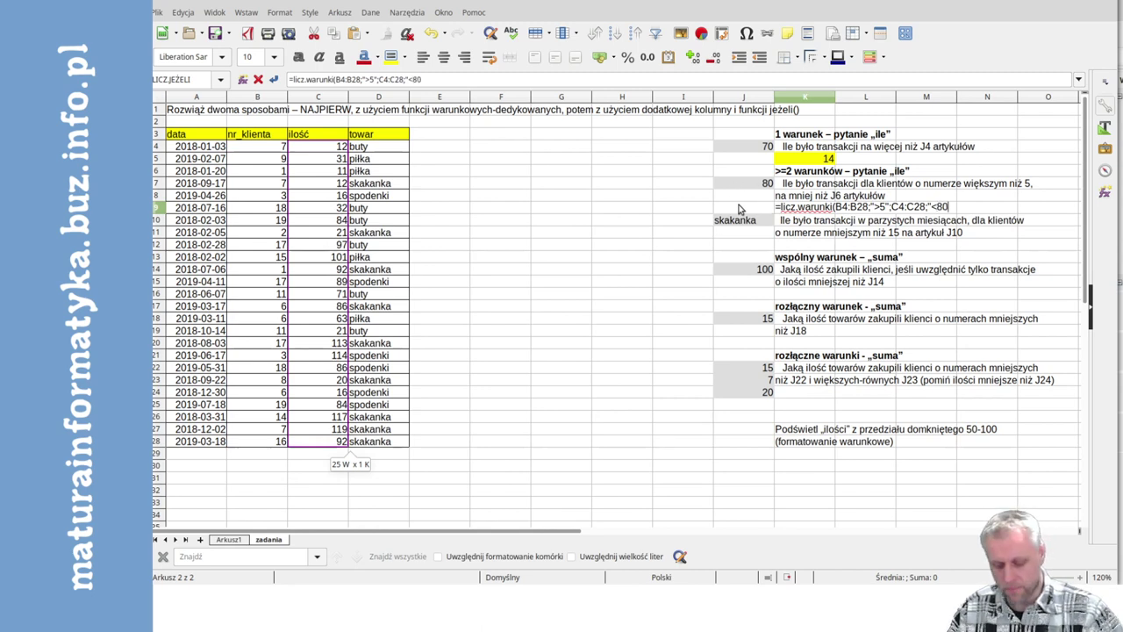
pyautogui.write('")')
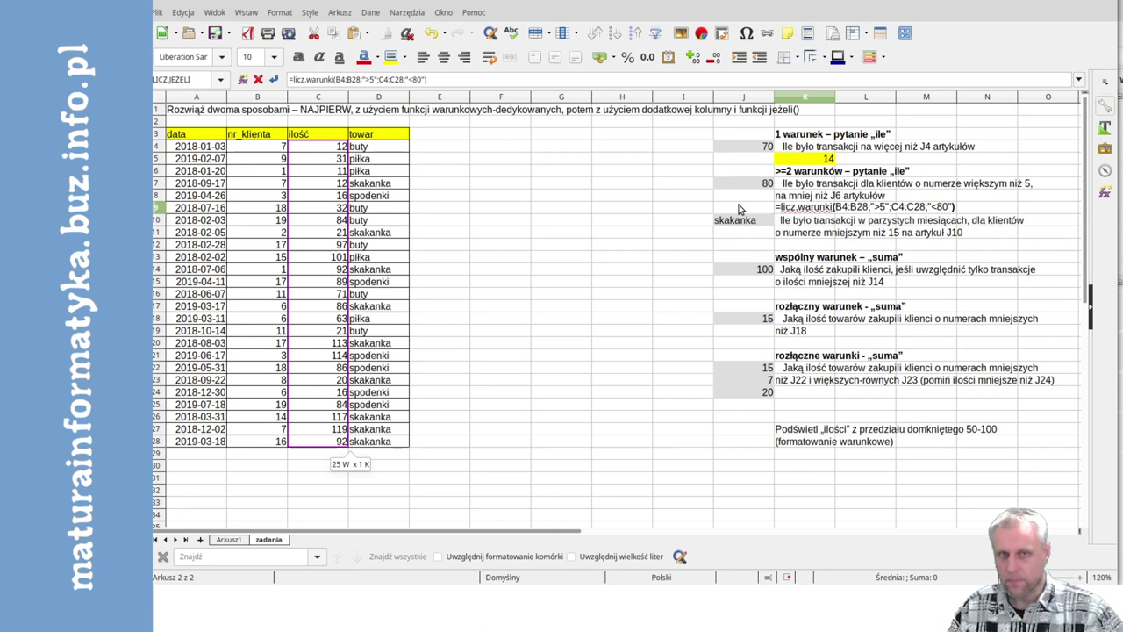
pyautogui.press('Return')
pyautogui.press('Up')
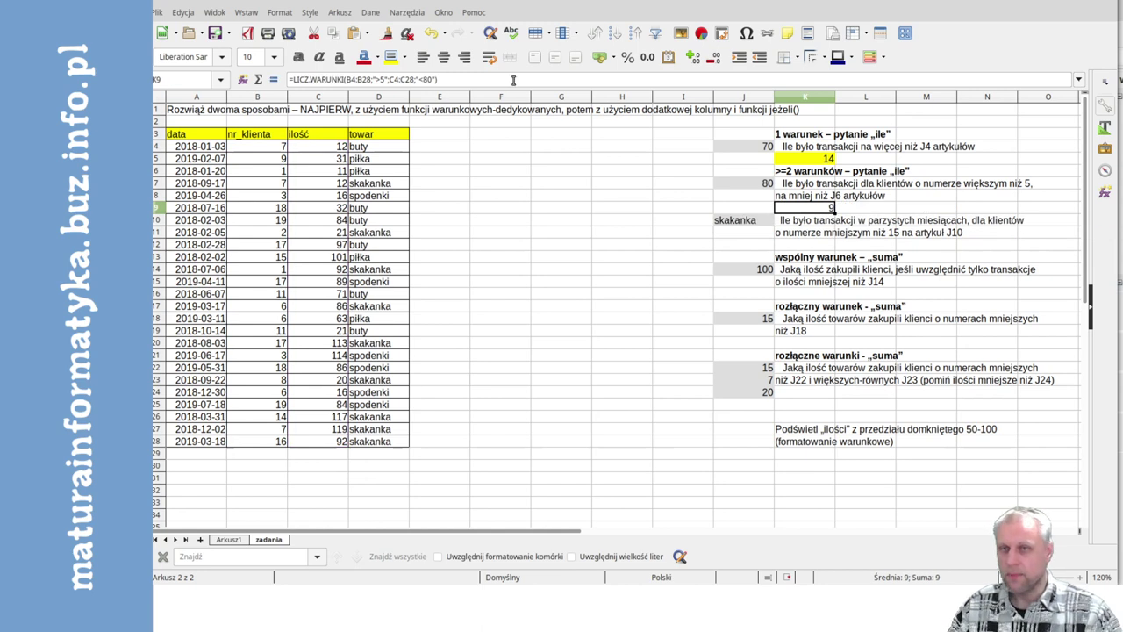
pyautogui.click(392, 56)
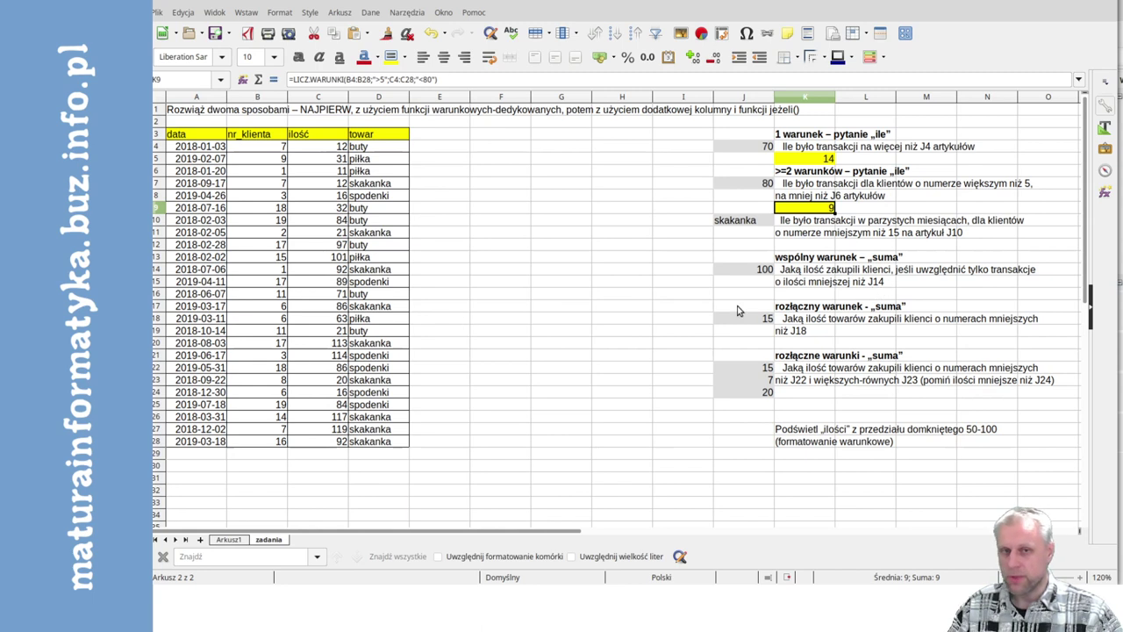
# Enter =SUMA.JEŻELI(C4:C28;"<100") in K16, giving 1036, and shade it yellow
pyautogui.click(789, 296)
pyautogui.write('=')
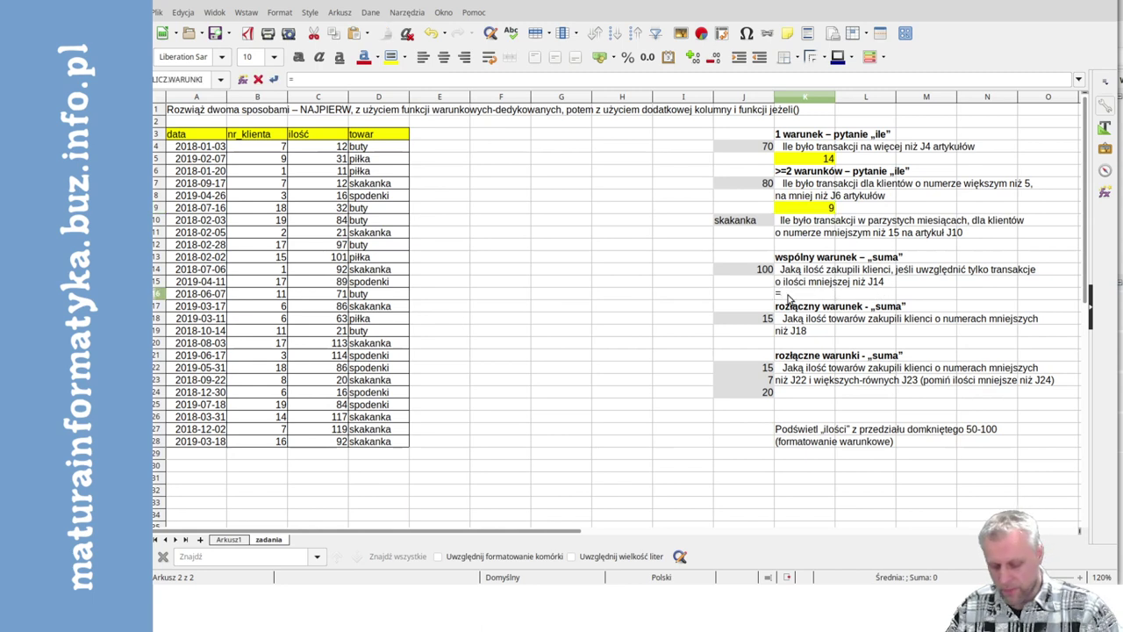
pyautogui.write('suma')
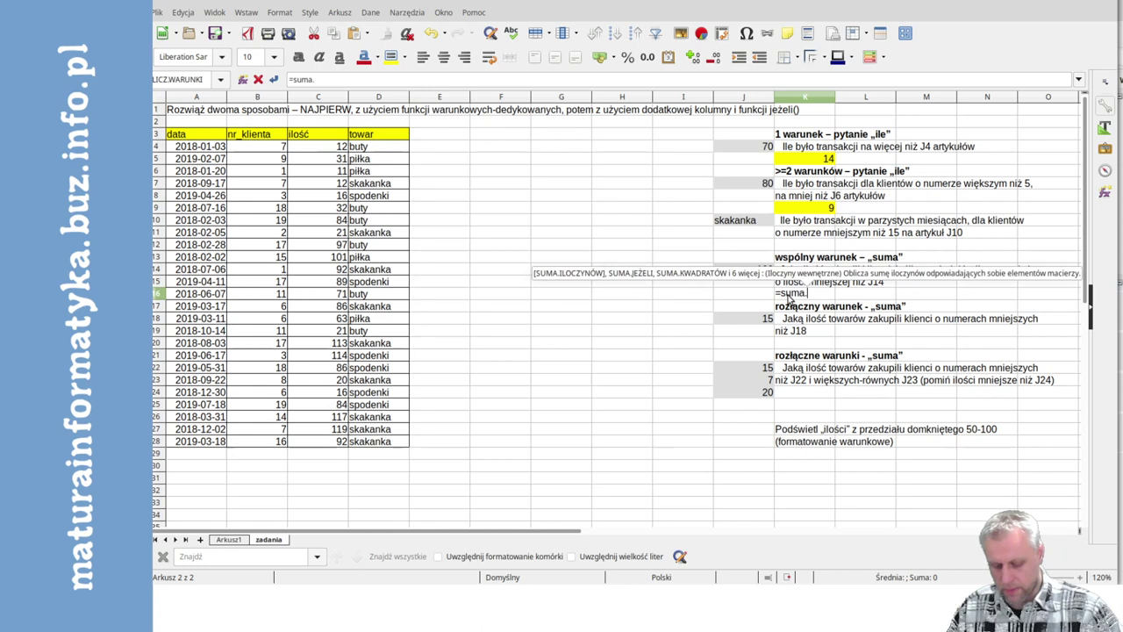
pyautogui.write('.jeżeli(')
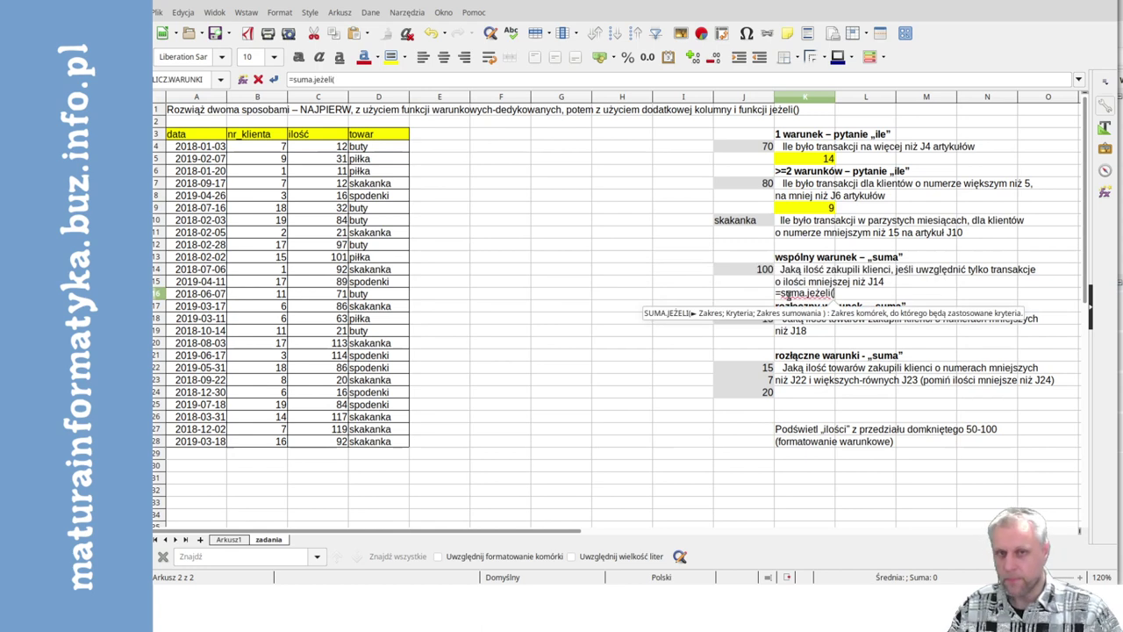
pyautogui.moveTo(311, 147); pyautogui.dragTo(344, 439)
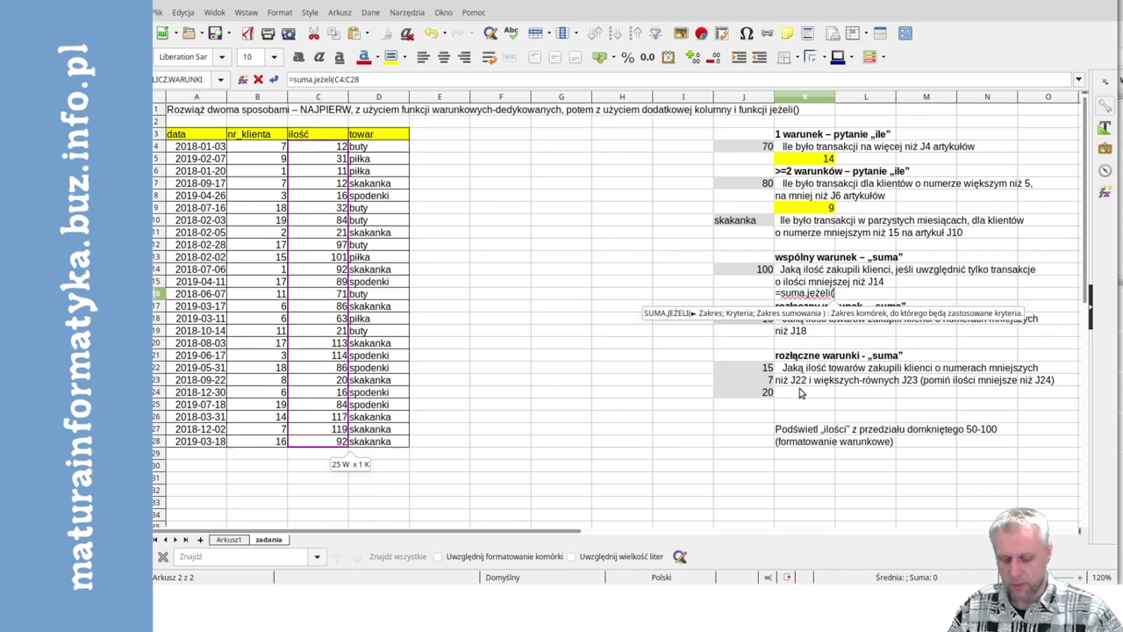
pyautogui.write(';')
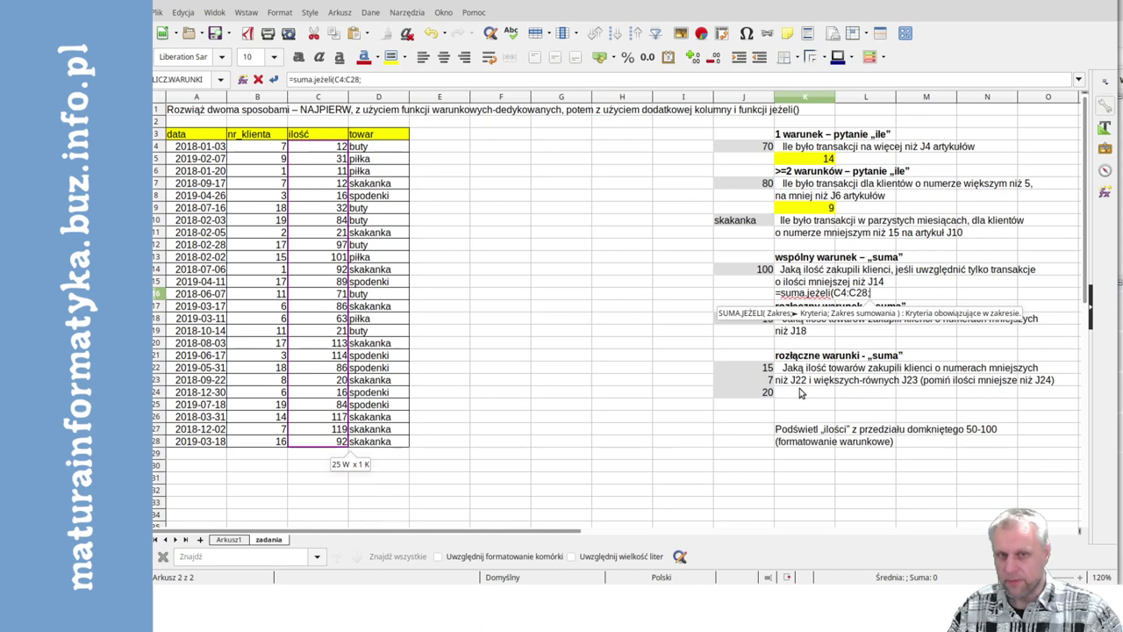
pyautogui.write('"<100')
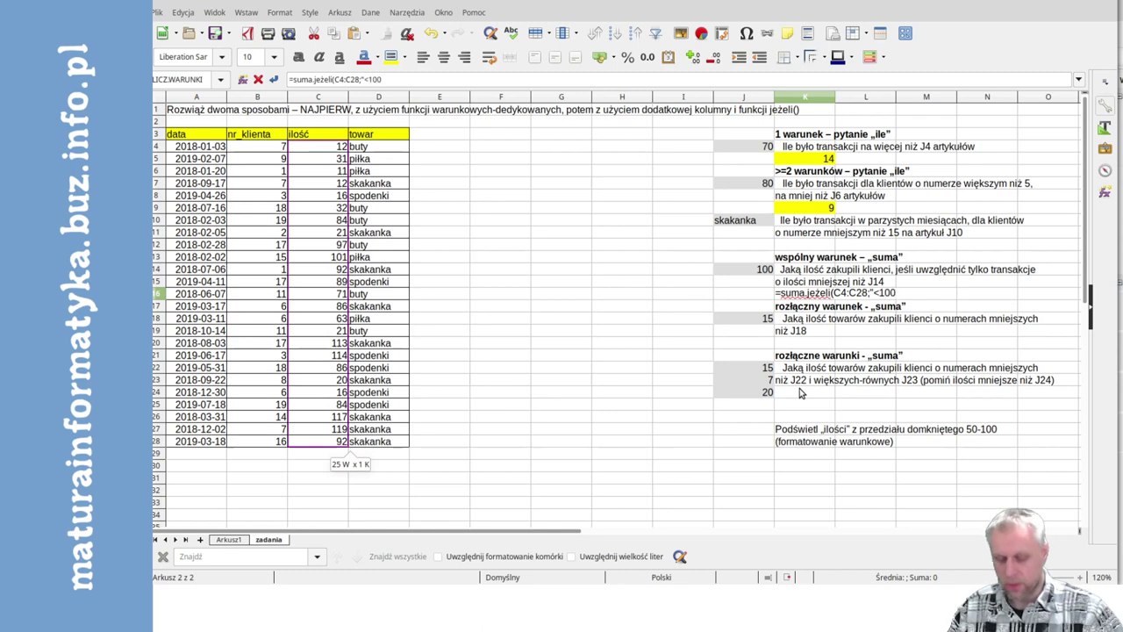
pyautogui.write('"')
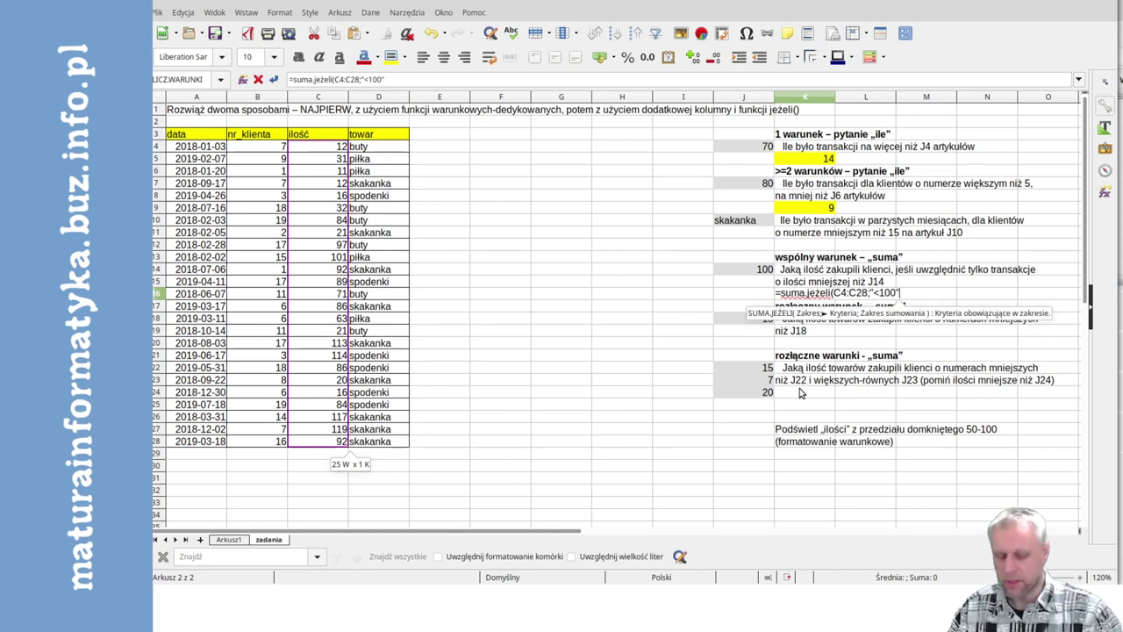
pyautogui.write(')')
pyautogui.press('Return')
pyautogui.press('Up')
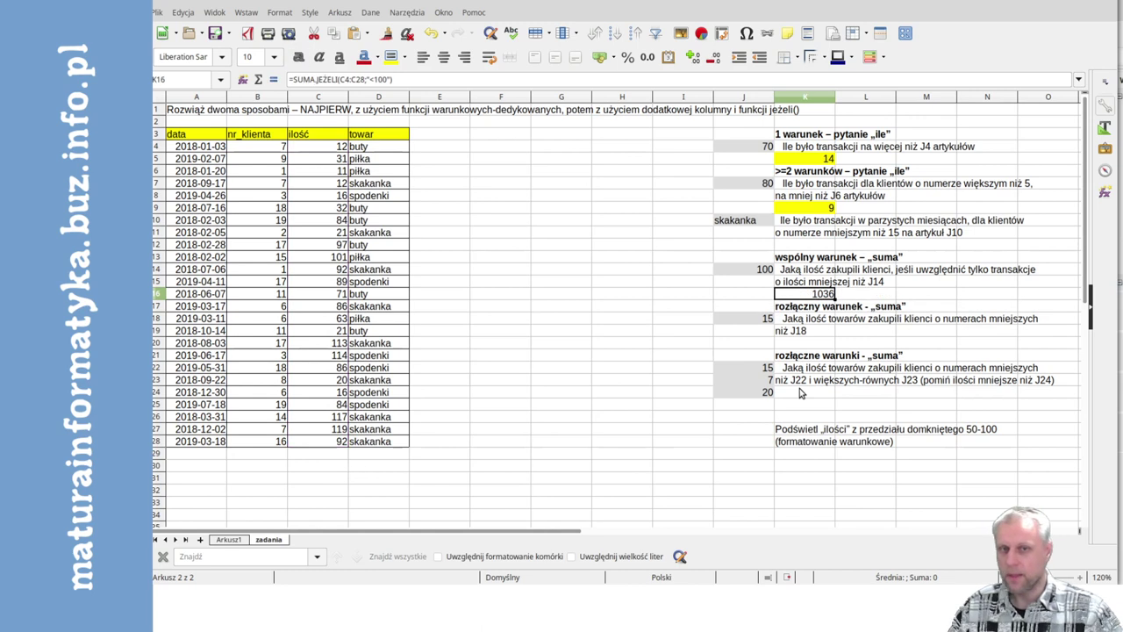
pyautogui.click(393, 58)
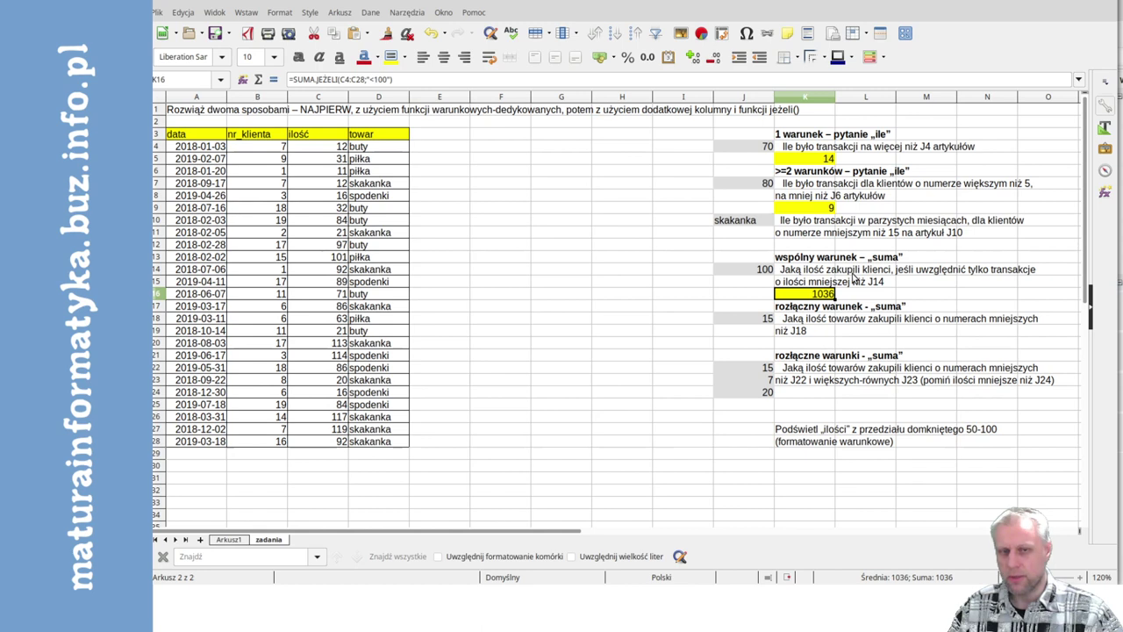
# Check the ilość values in C4:C16, including the 71 in C16
pyautogui.moveTo(334, 146); pyautogui.dragTo(332, 314)
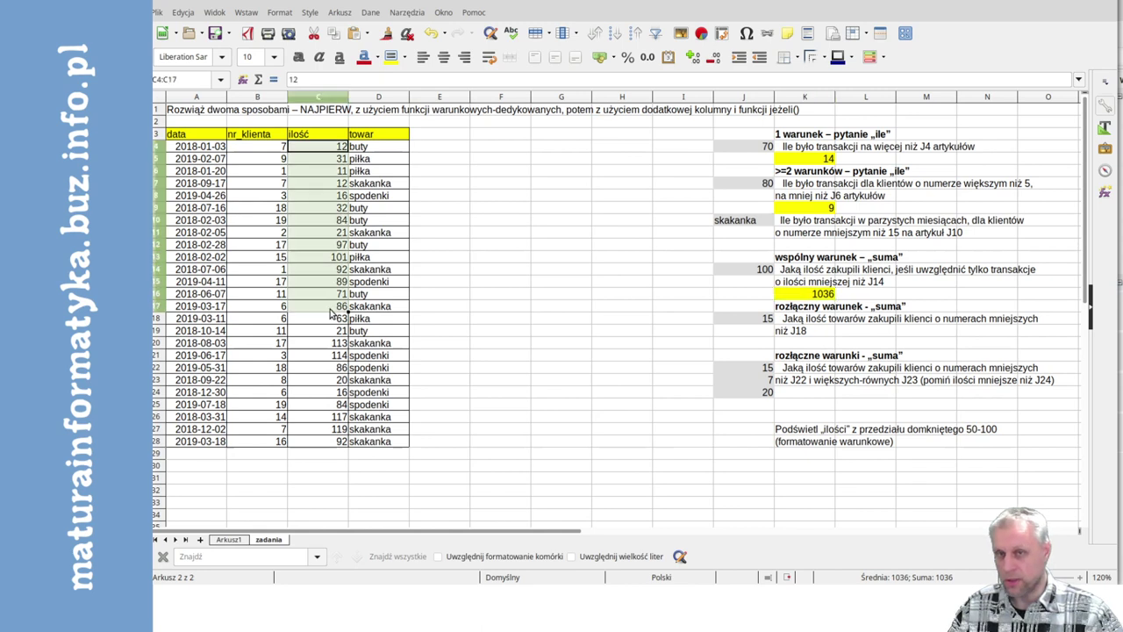
pyautogui.click(326, 294)
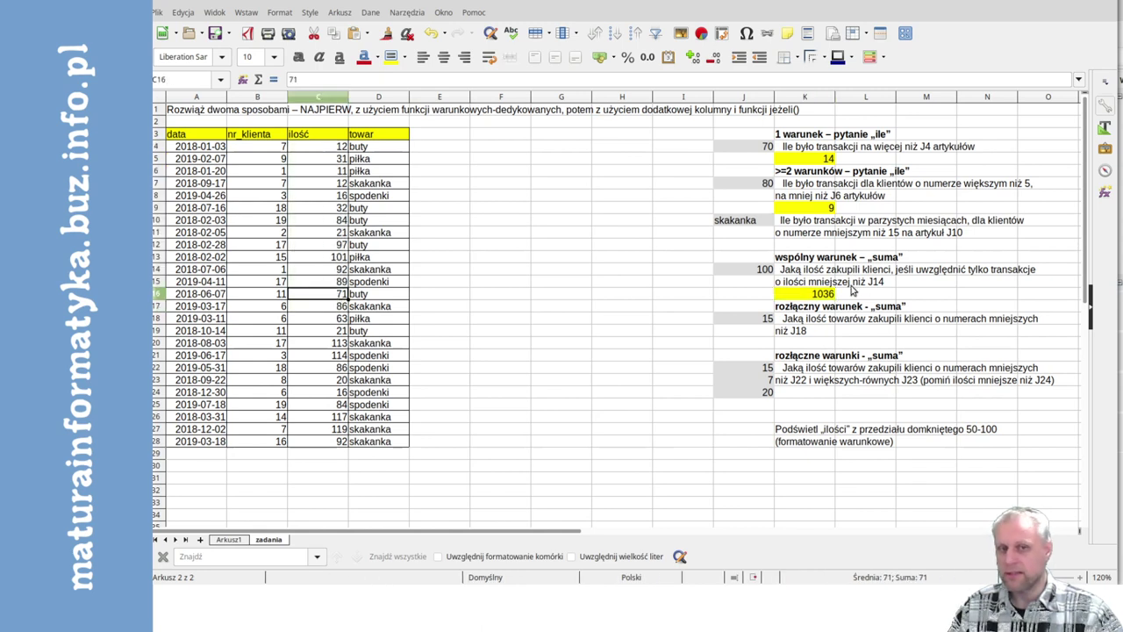
pyautogui.click(320, 149)
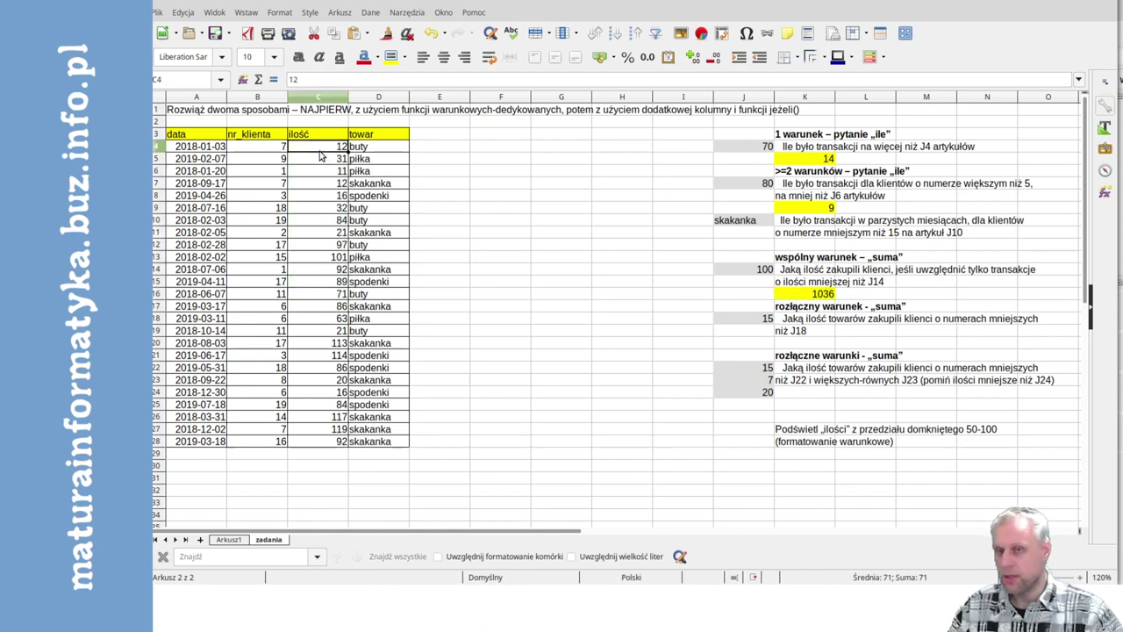
pyautogui.moveTo(320, 155); pyautogui.dragTo(325, 294)
pyautogui.click(325, 294)
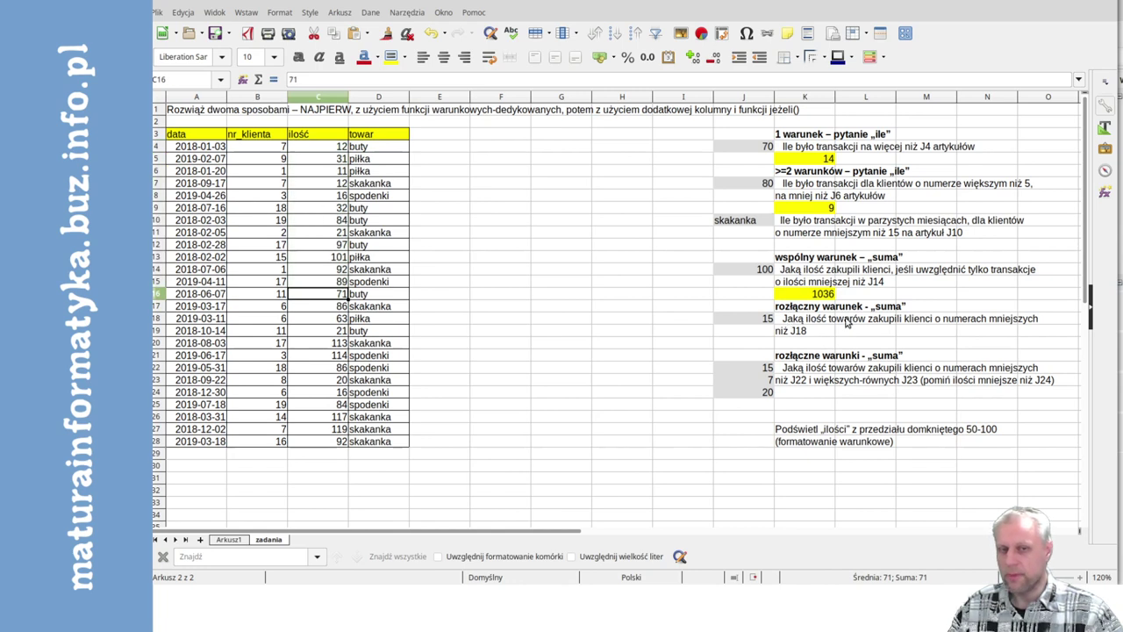
# Enter =SUMA.JEŻELI(B4:B28;"<15";C4:C28) in K20, giving 822, and shade it yellow
pyautogui.click(809, 344)
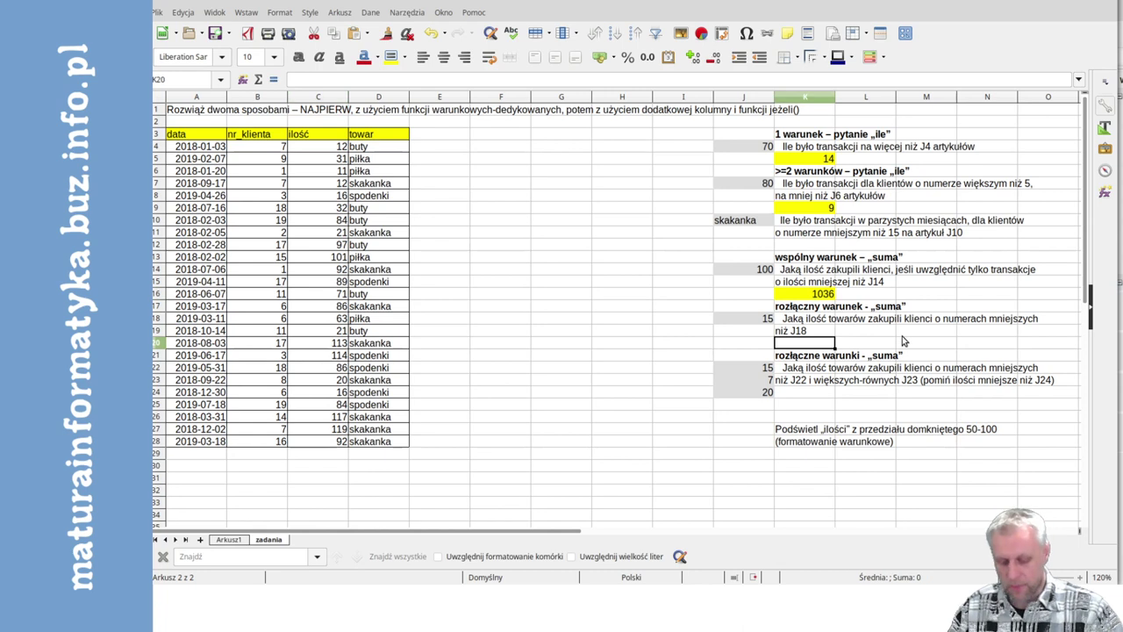
pyautogui.write('=')
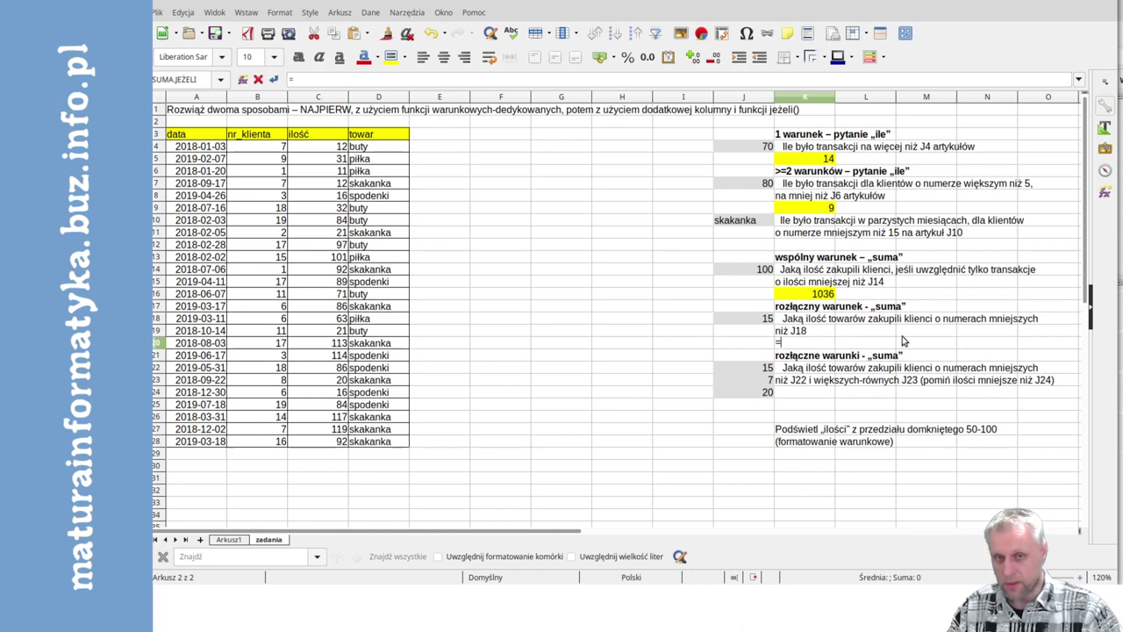
pyautogui.write('suma.je')
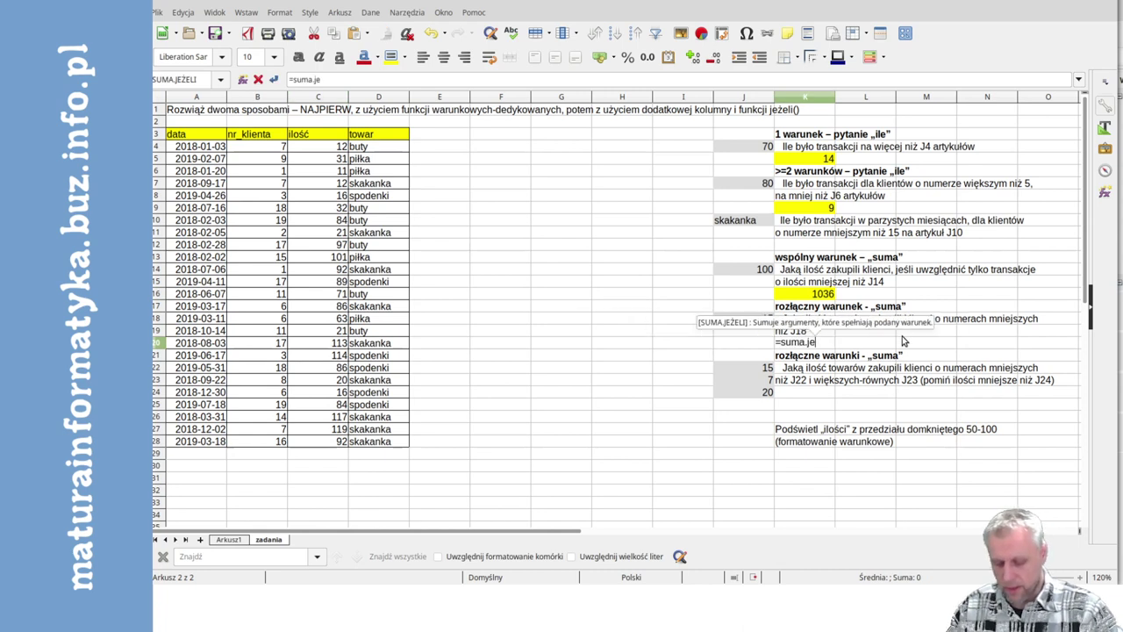
pyautogui.write('żeli(')
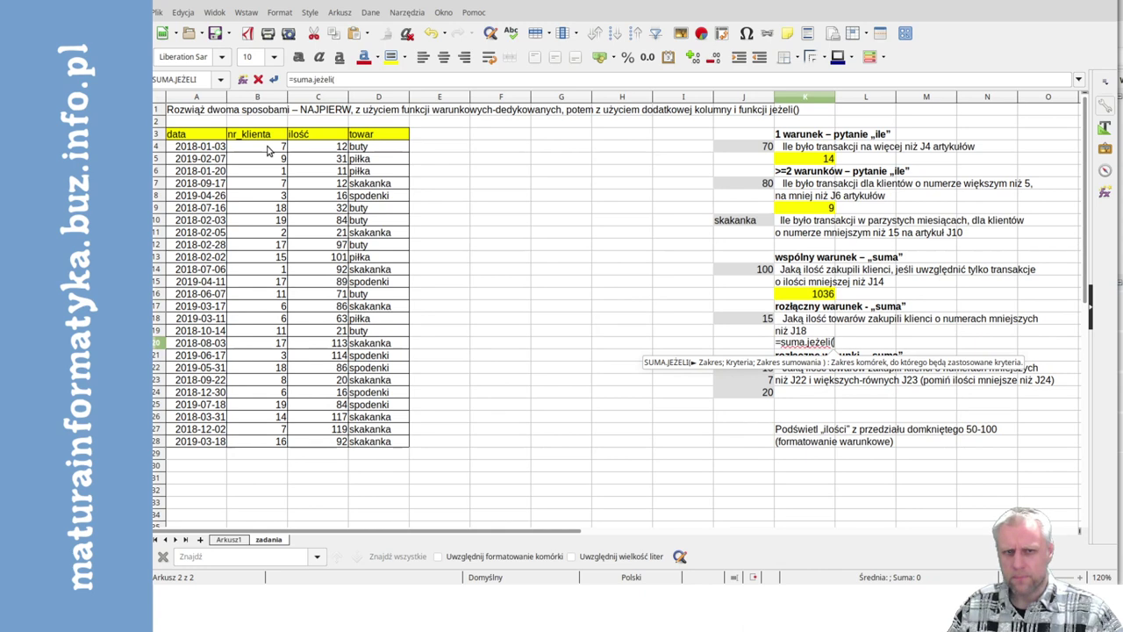
pyautogui.click(268, 151)
pyautogui.moveTo(268, 149); pyautogui.dragTo(268, 444)
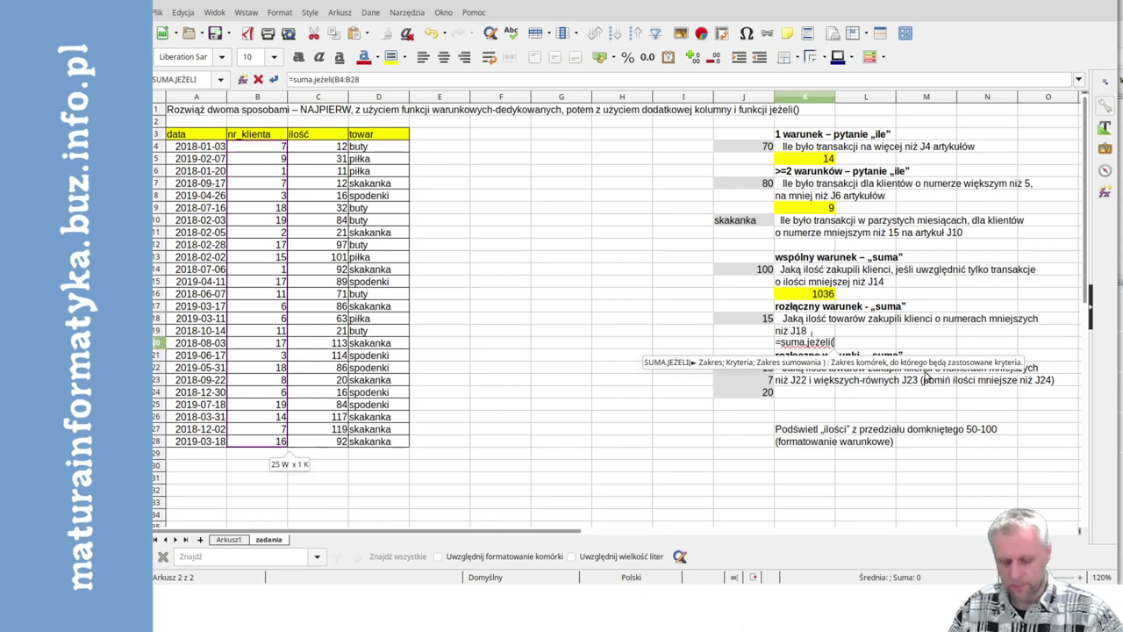
pyautogui.write(';')
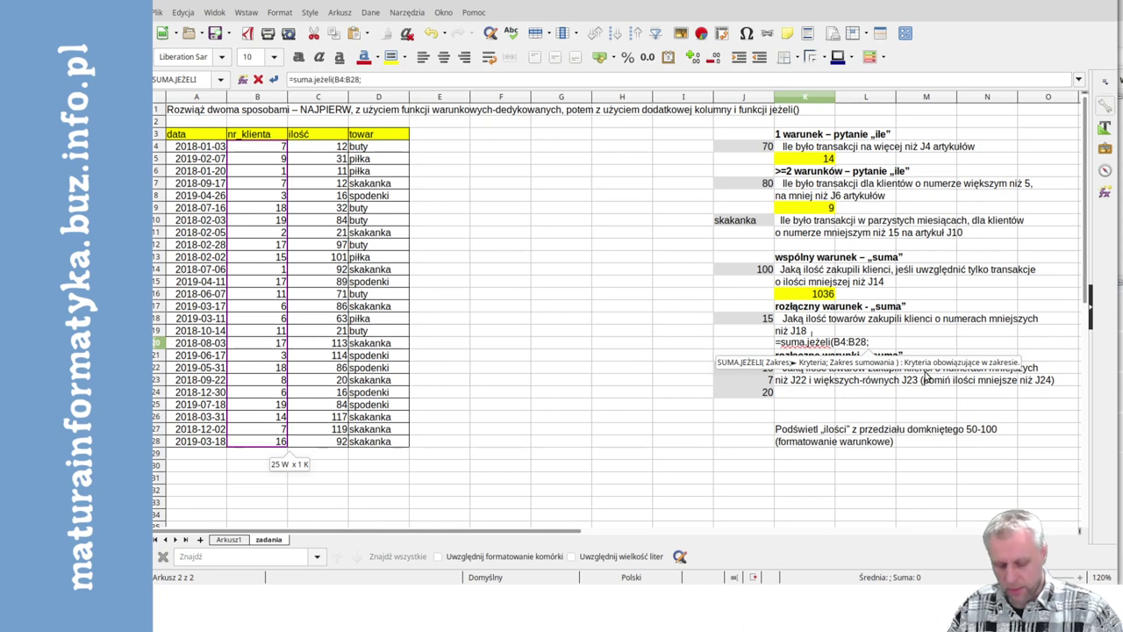
pyautogui.write('"<15')
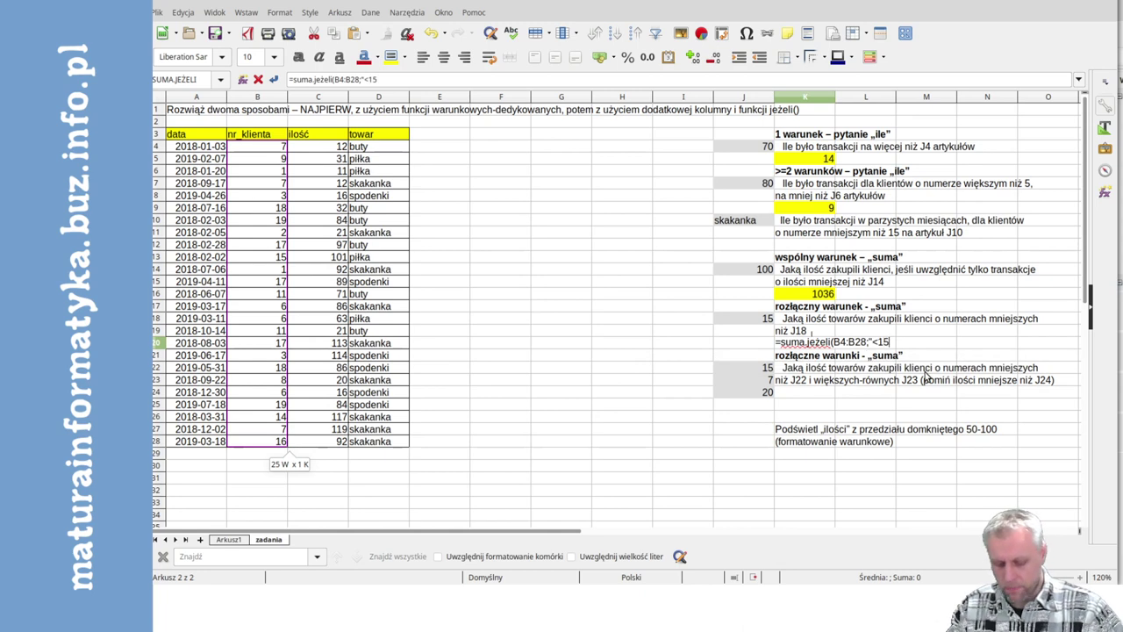
pyautogui.write('"')
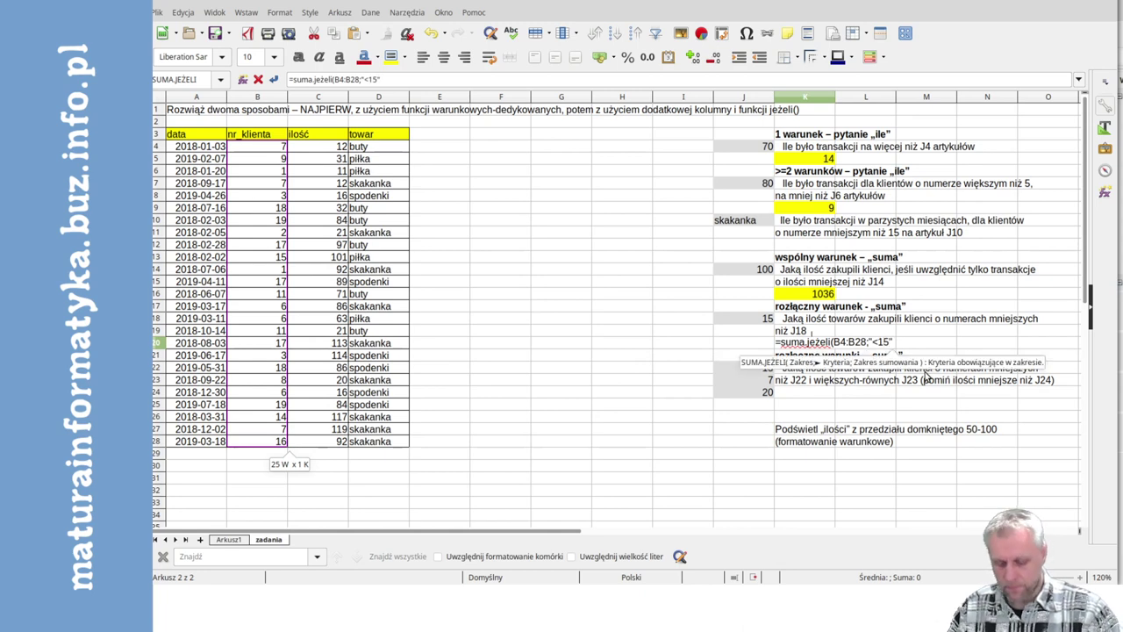
pyautogui.write(';')
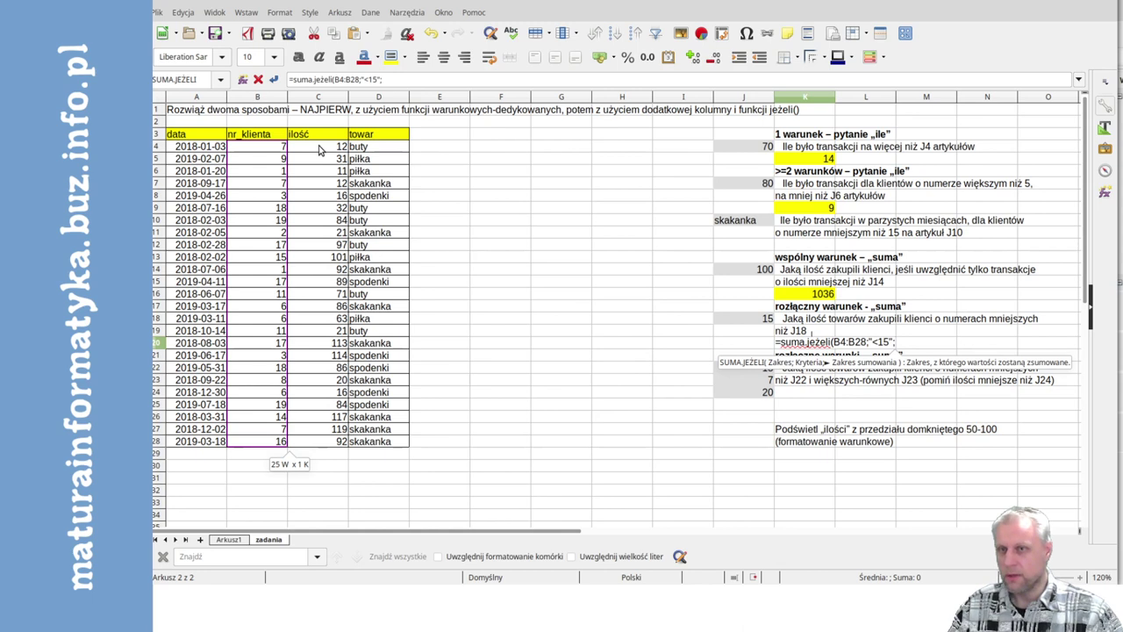
pyautogui.moveTo(323, 148); pyautogui.dragTo(325, 441)
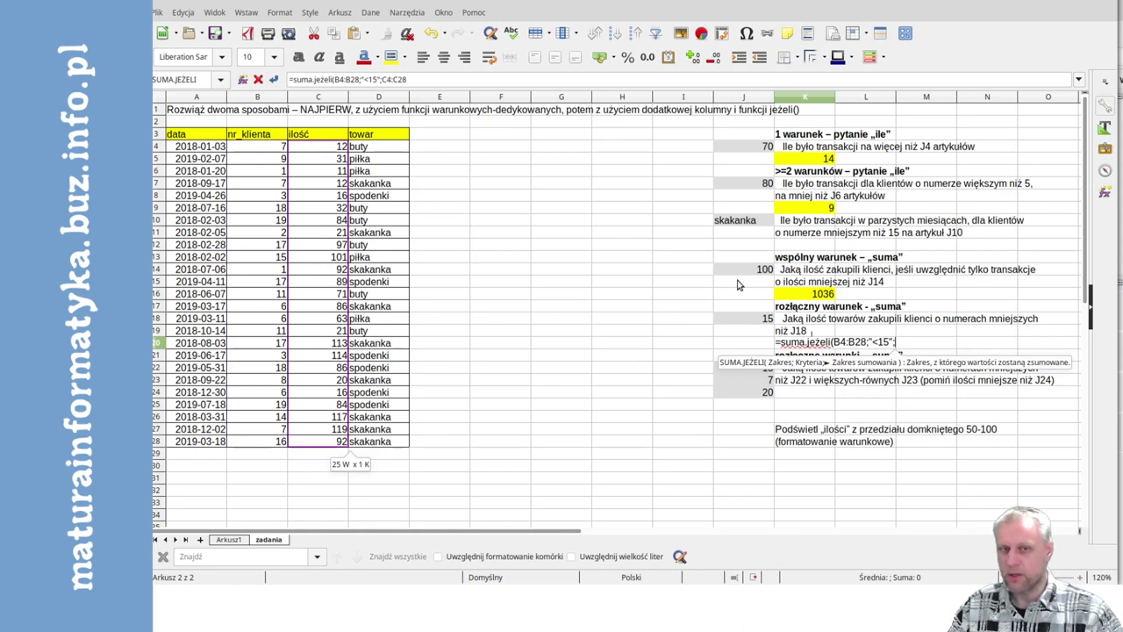
pyautogui.write(')')
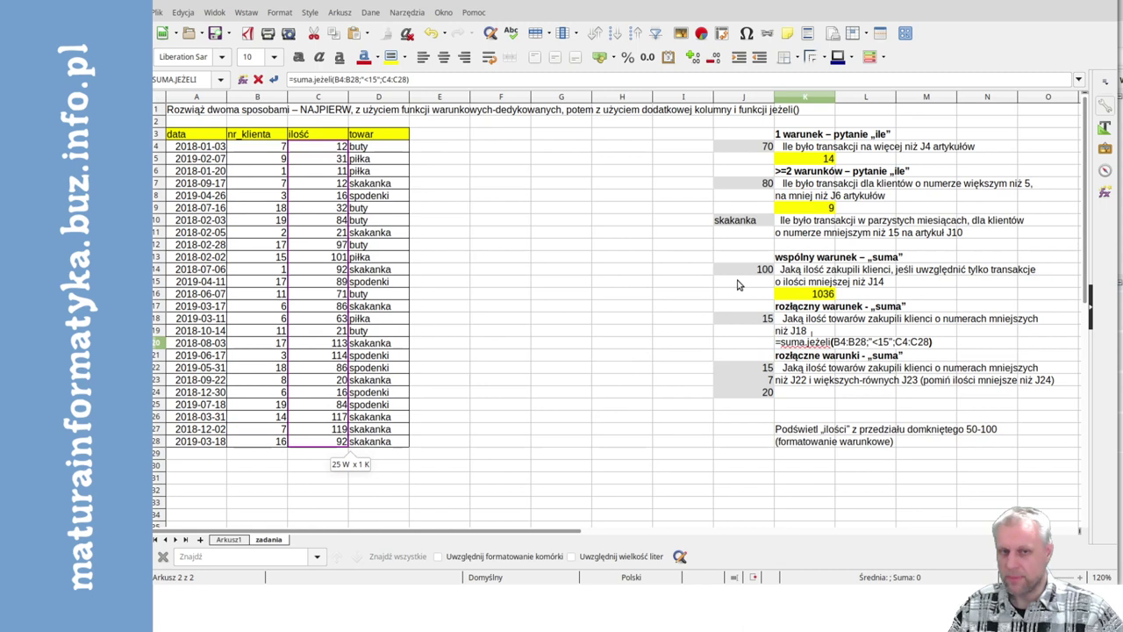
pyautogui.press('Return')
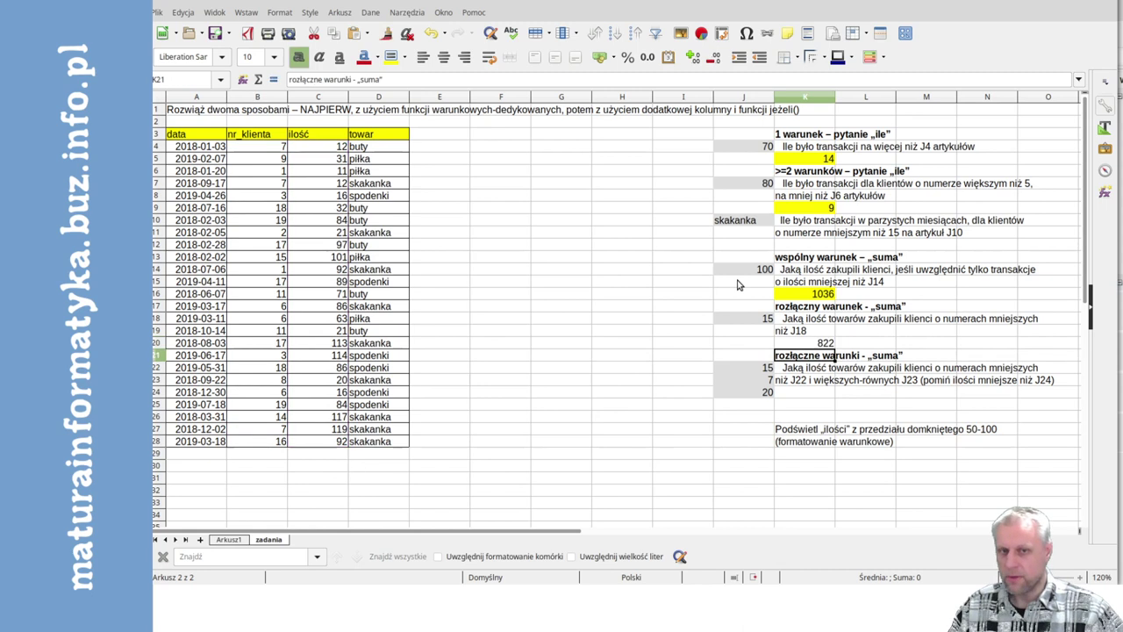
pyautogui.press('Up')
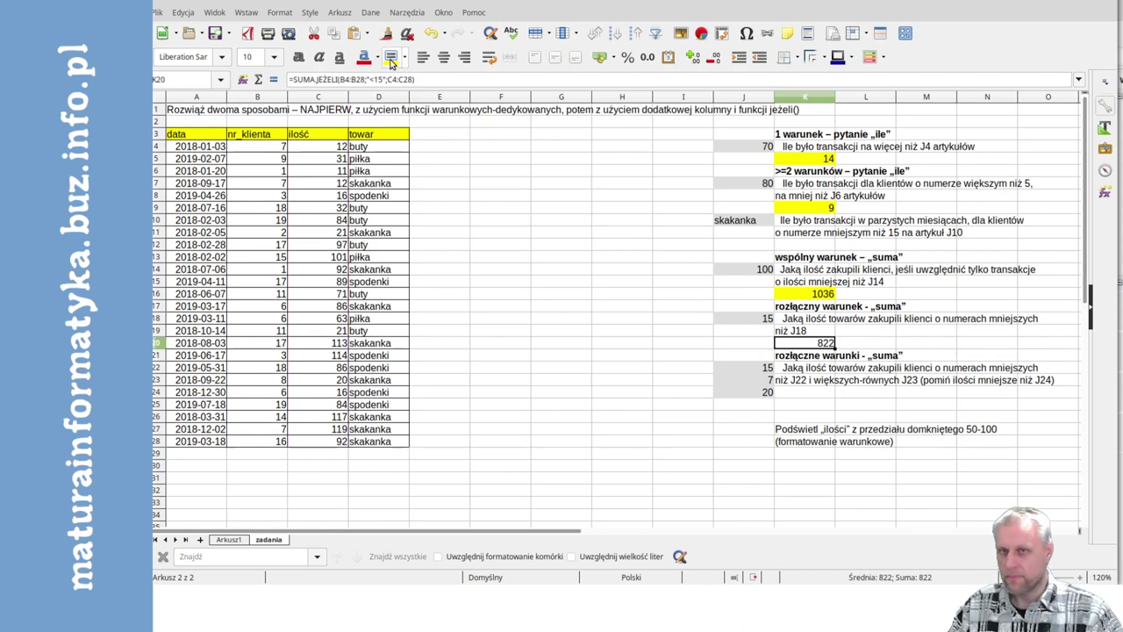
pyautogui.click(392, 57)
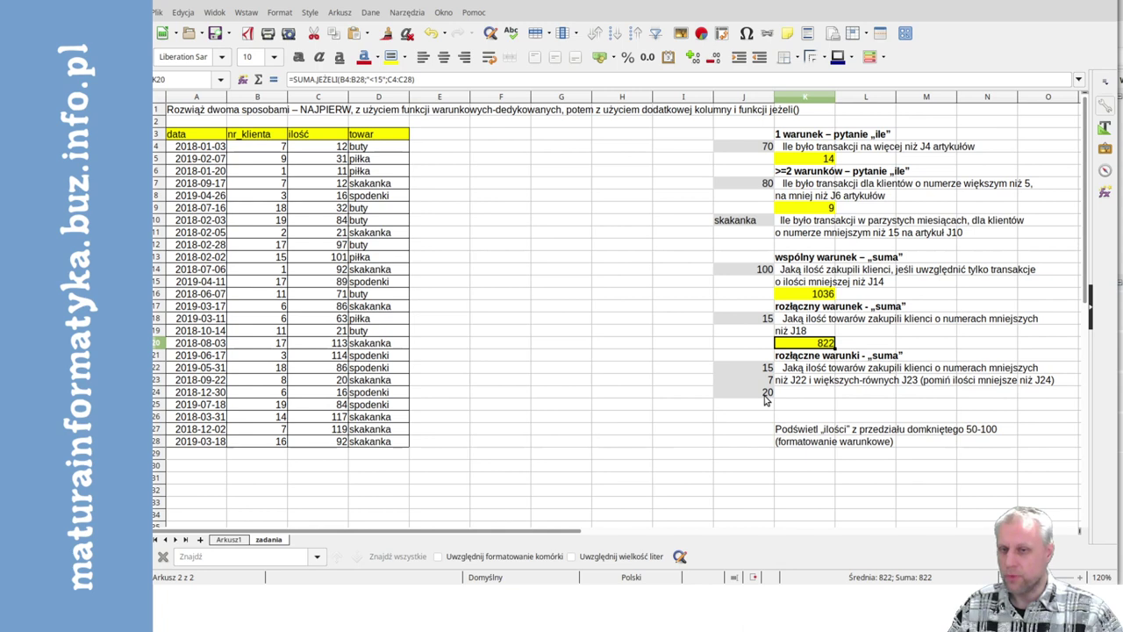
# In K24 begin a SUMA.WARUNKÓW summing C4:C28 for client numbers B4:B28 below 15
pyautogui.click(801, 393)
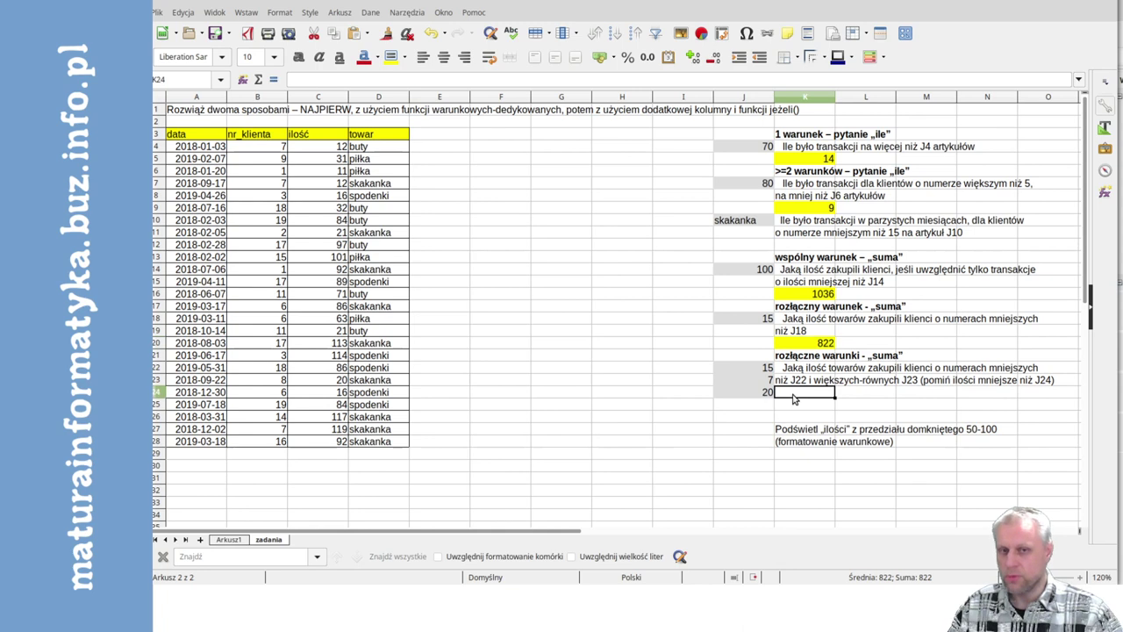
pyautogui.write('=')
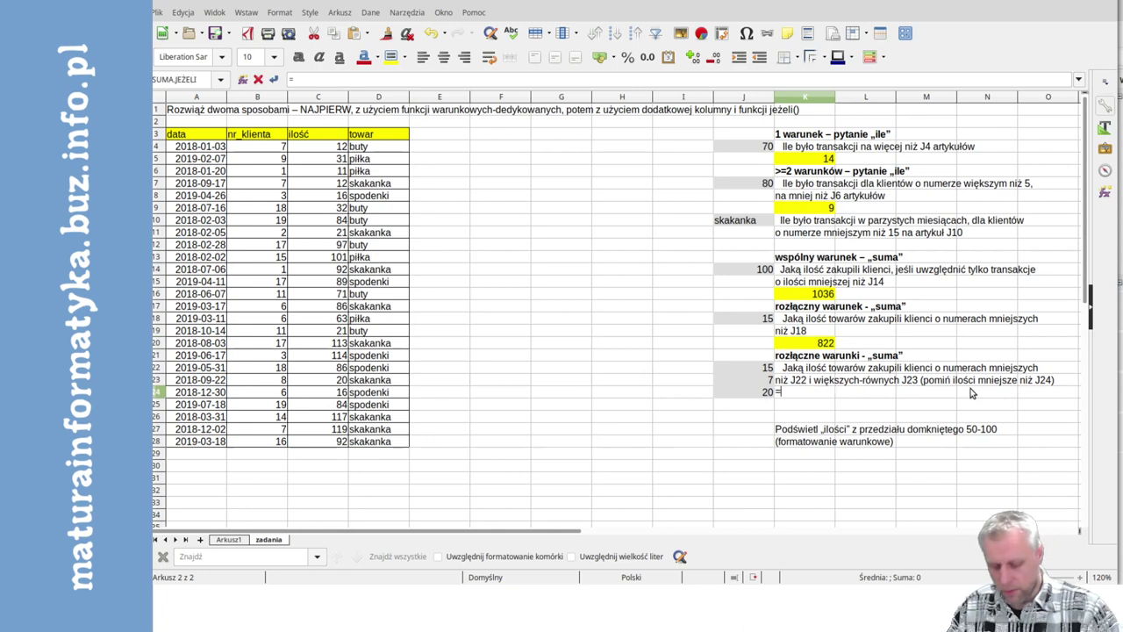
pyautogui.write('suma.wa')
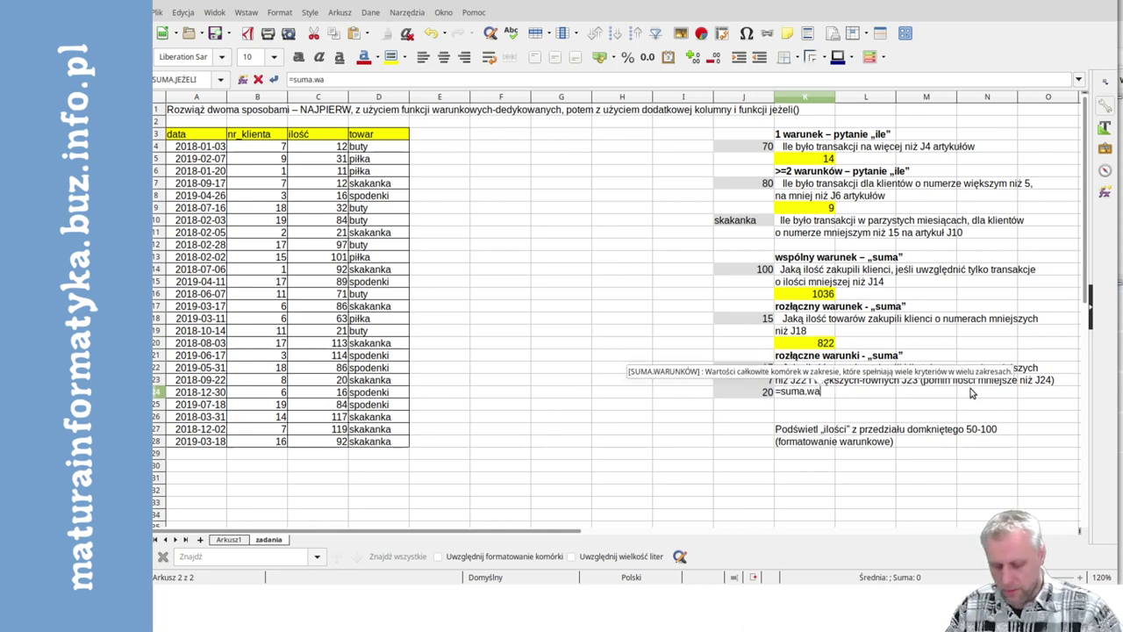
pyautogui.write('runków(')
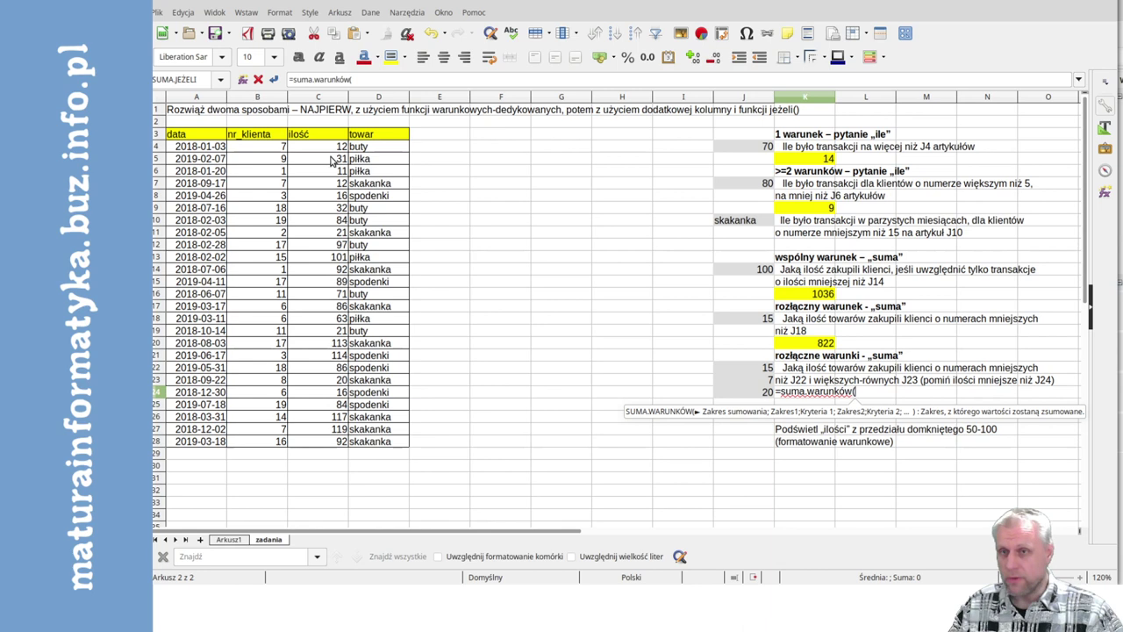
pyautogui.moveTo(324, 152); pyautogui.dragTo(325, 441)
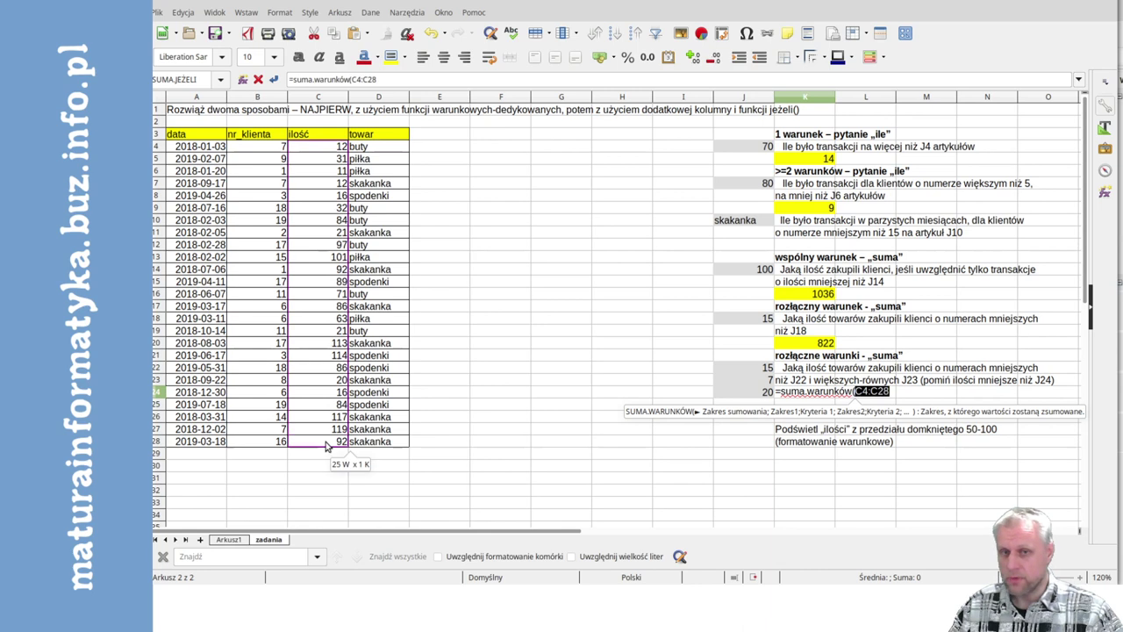
pyautogui.write(';')
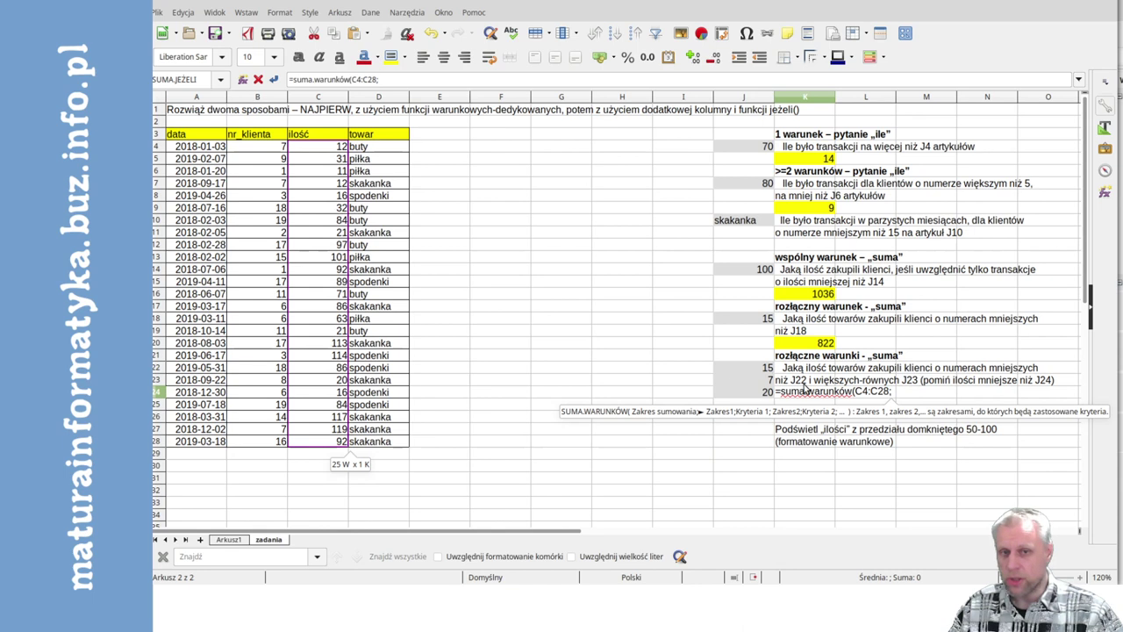
pyautogui.moveTo(272, 145); pyautogui.dragTo(273, 443)
pyautogui.write(';')
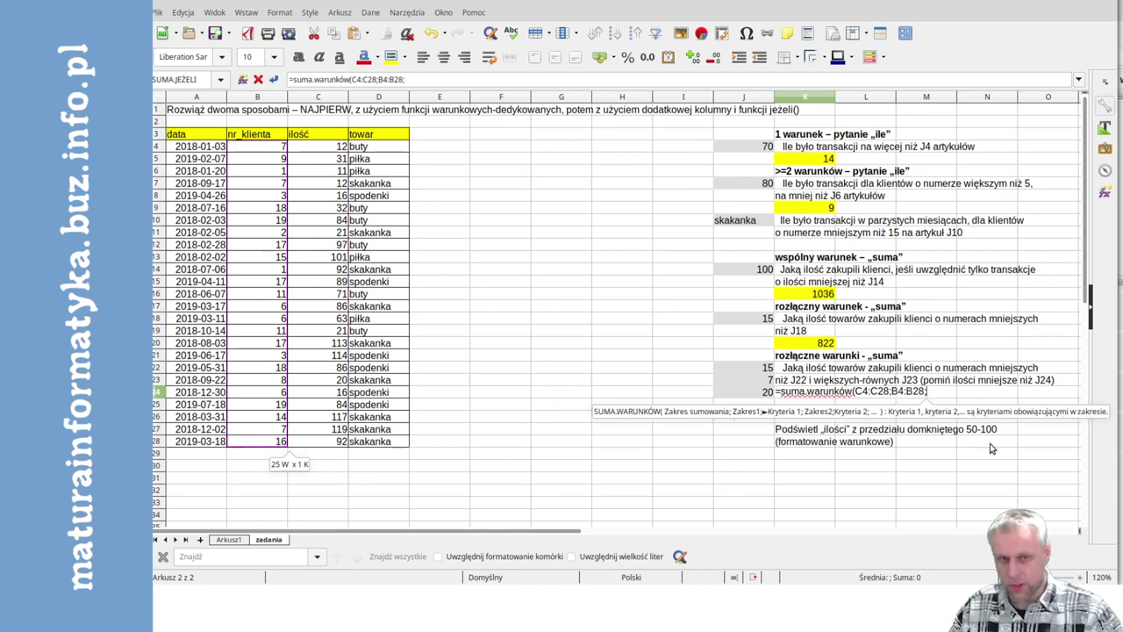
pyautogui.write('"')
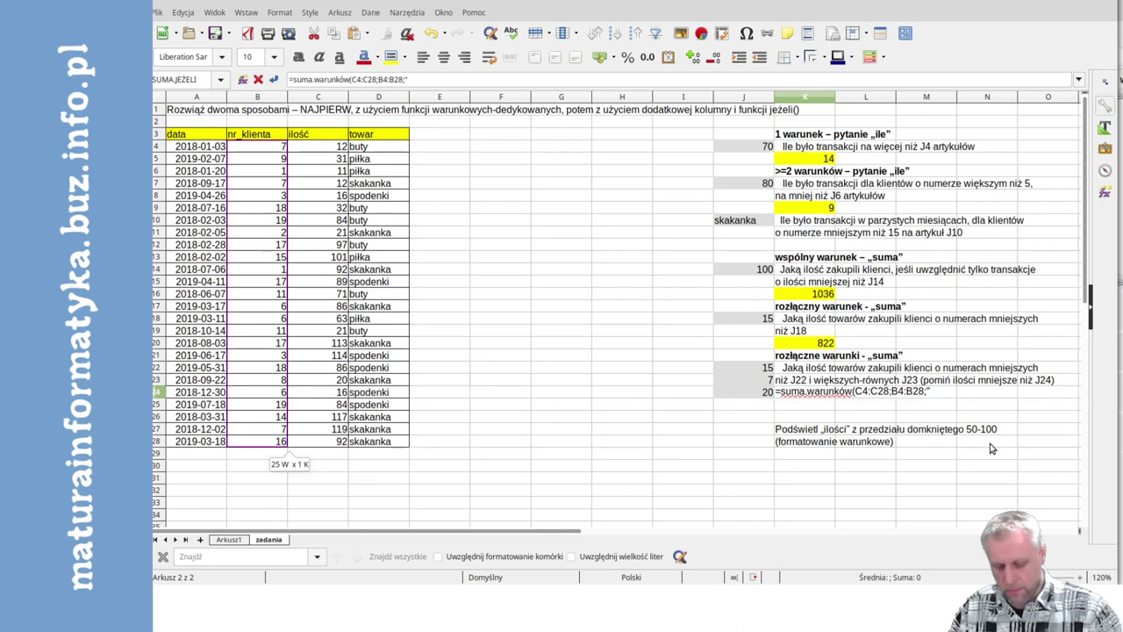
pyautogui.write('<15"')
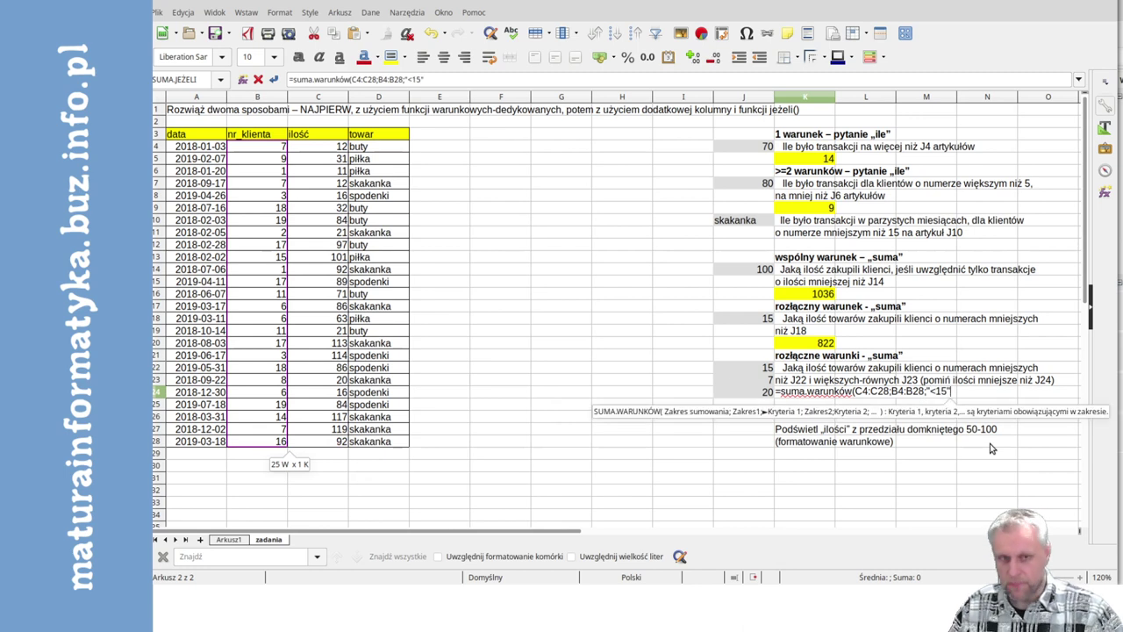
pyautogui.write(';')
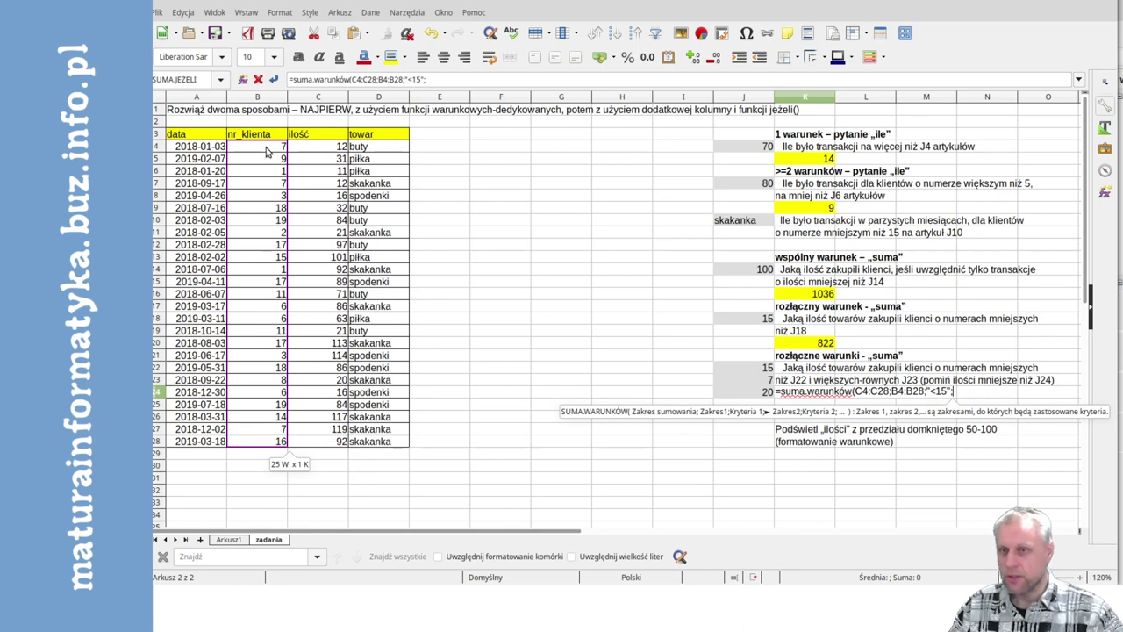
# Add the conditions client number >=7 and ilość >=20, giving 379
pyautogui.moveTo(267, 148); pyautogui.dragTo(281, 446)
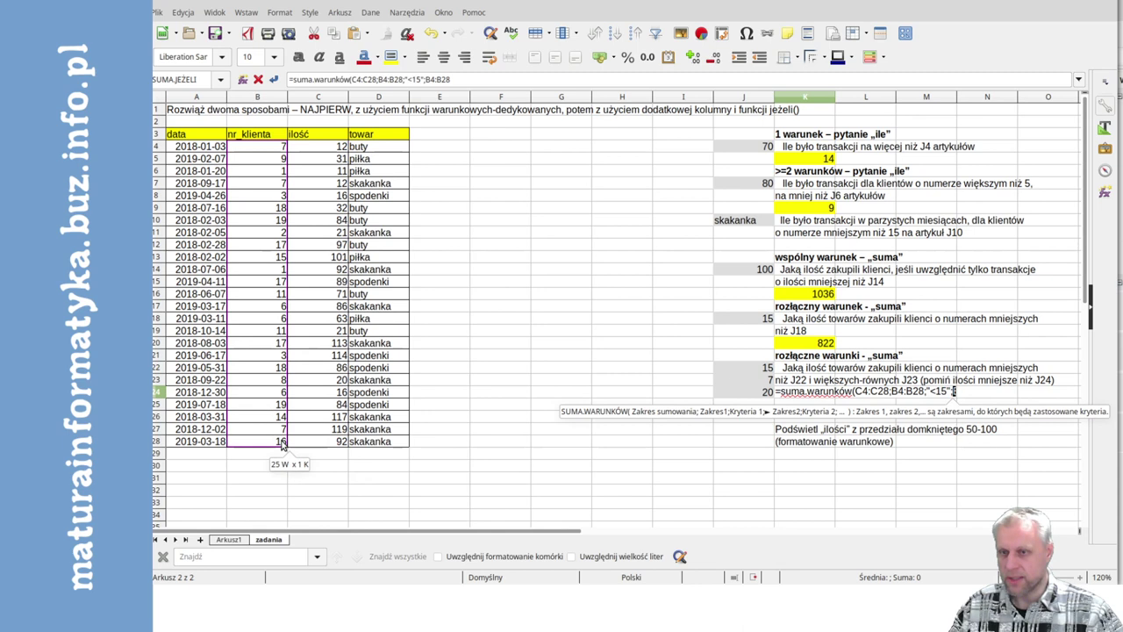
pyautogui.write(';')
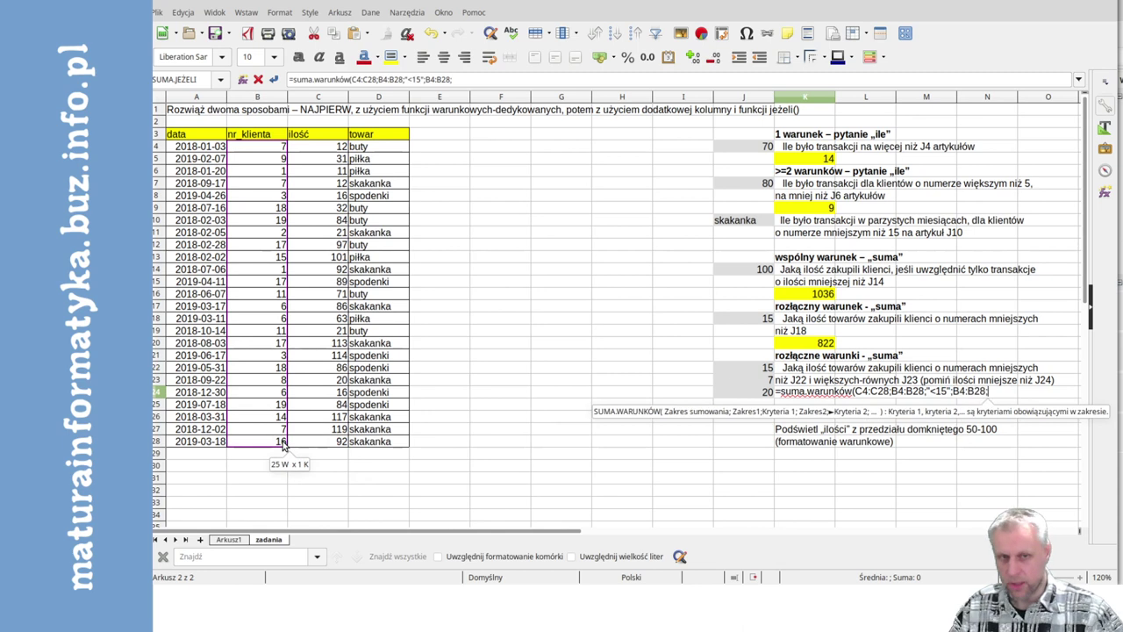
pyautogui.write('">')
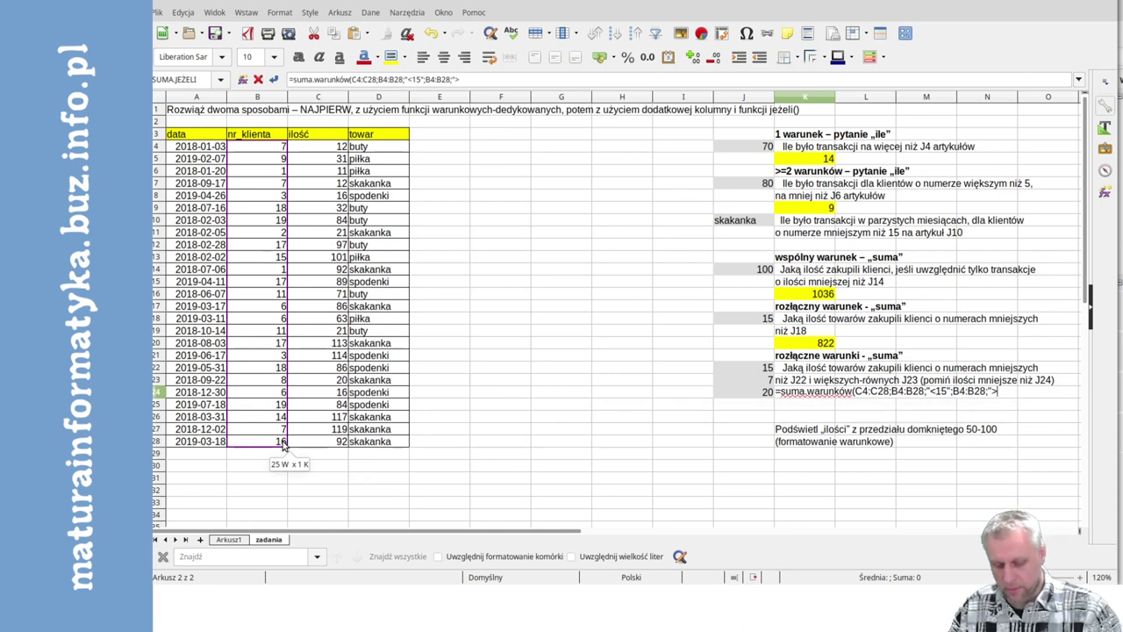
pyautogui.write('=7')
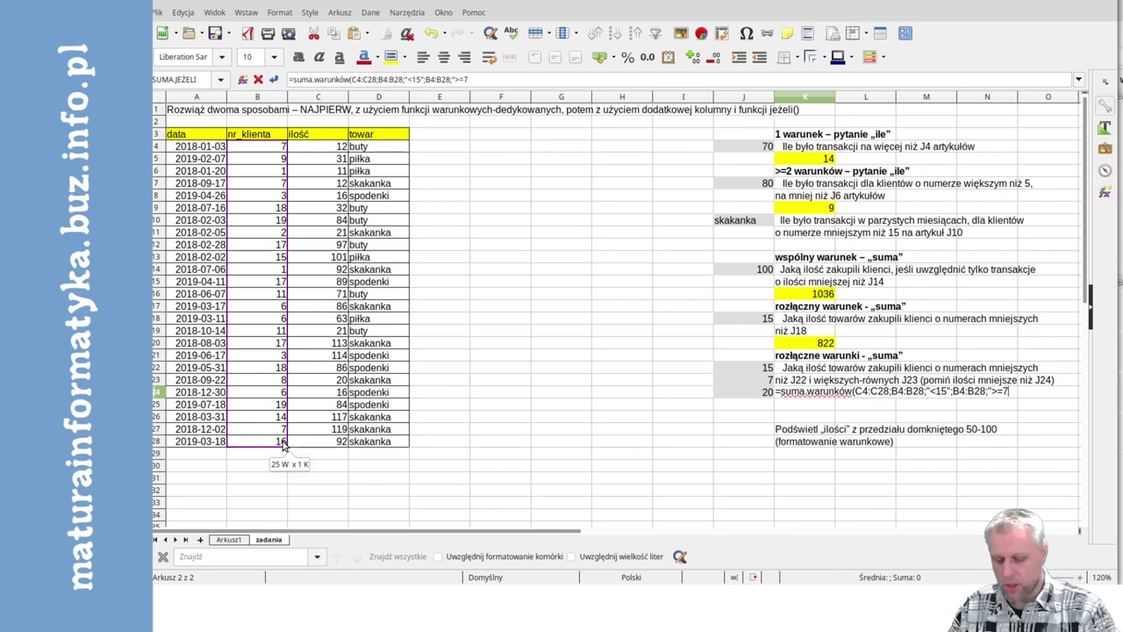
pyautogui.write('"')
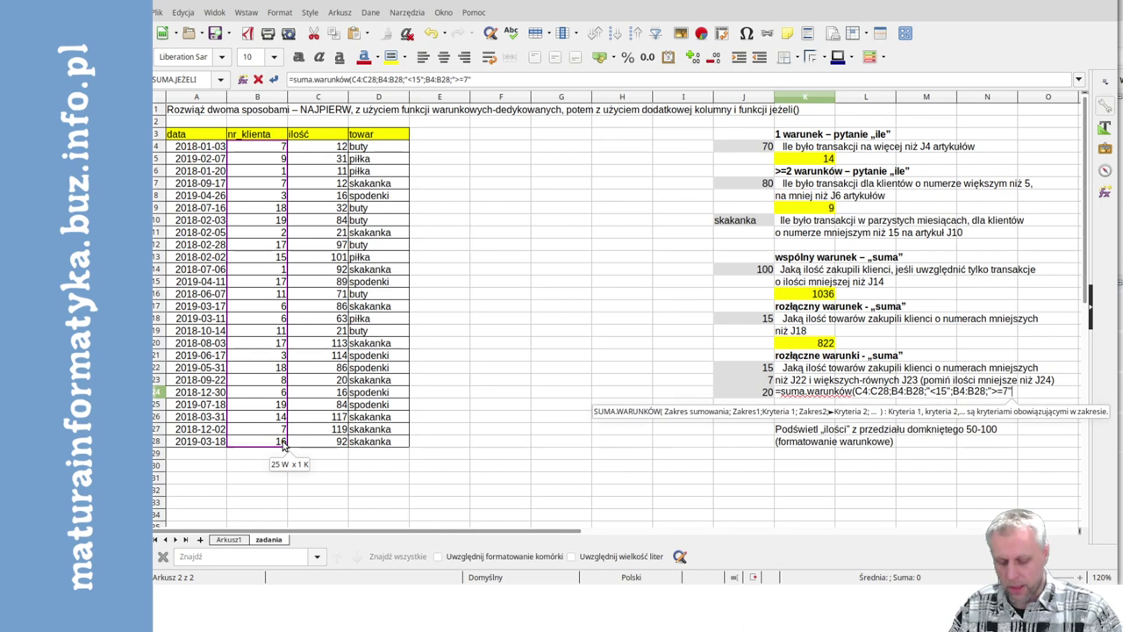
pyautogui.write(';')
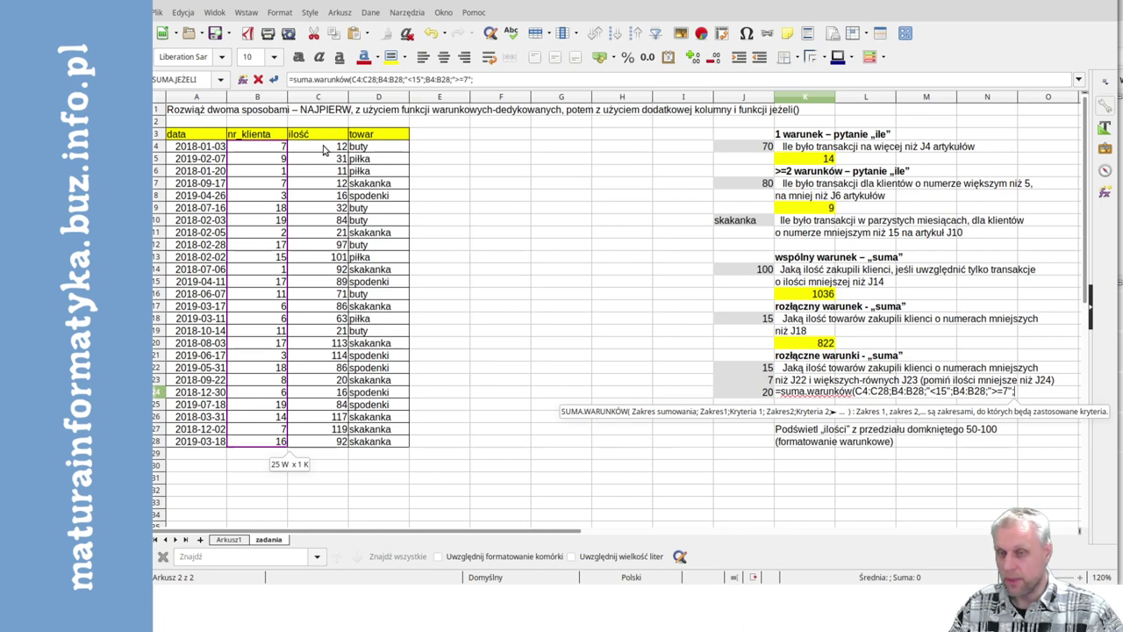
pyautogui.moveTo(324, 146); pyautogui.dragTo(337, 443)
pyautogui.write(';')
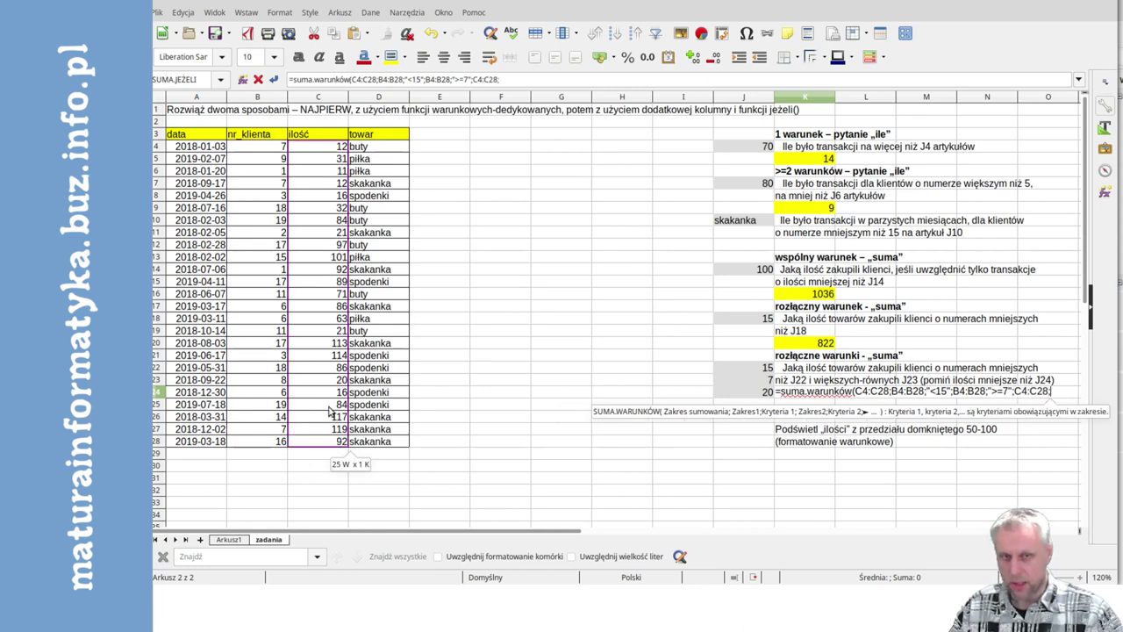
pyautogui.write('"')
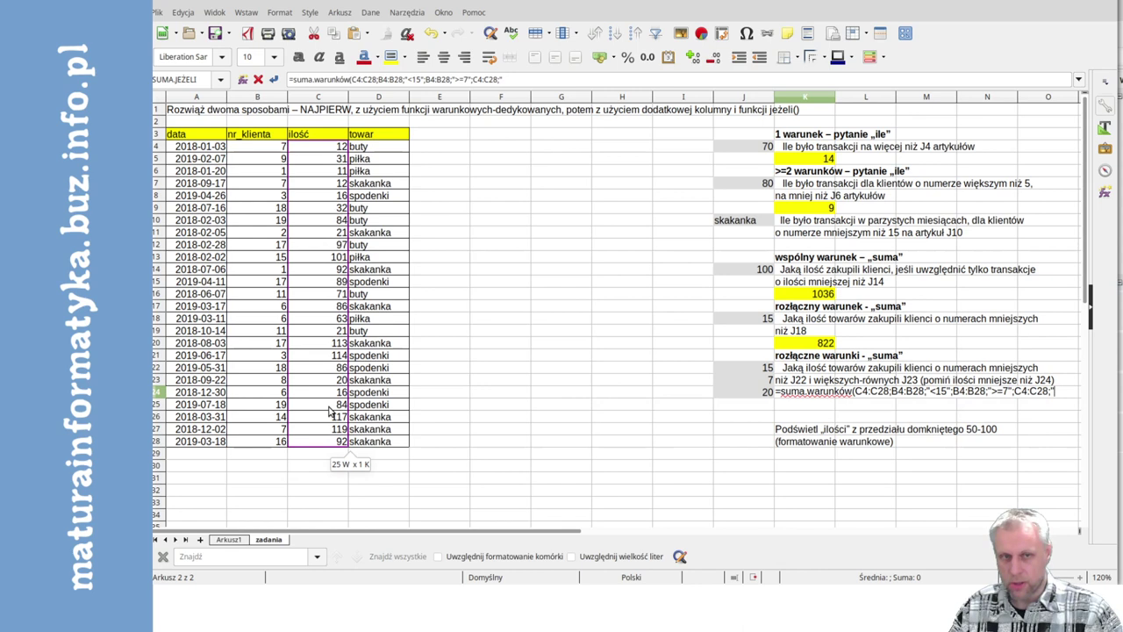
pyautogui.write('>=')
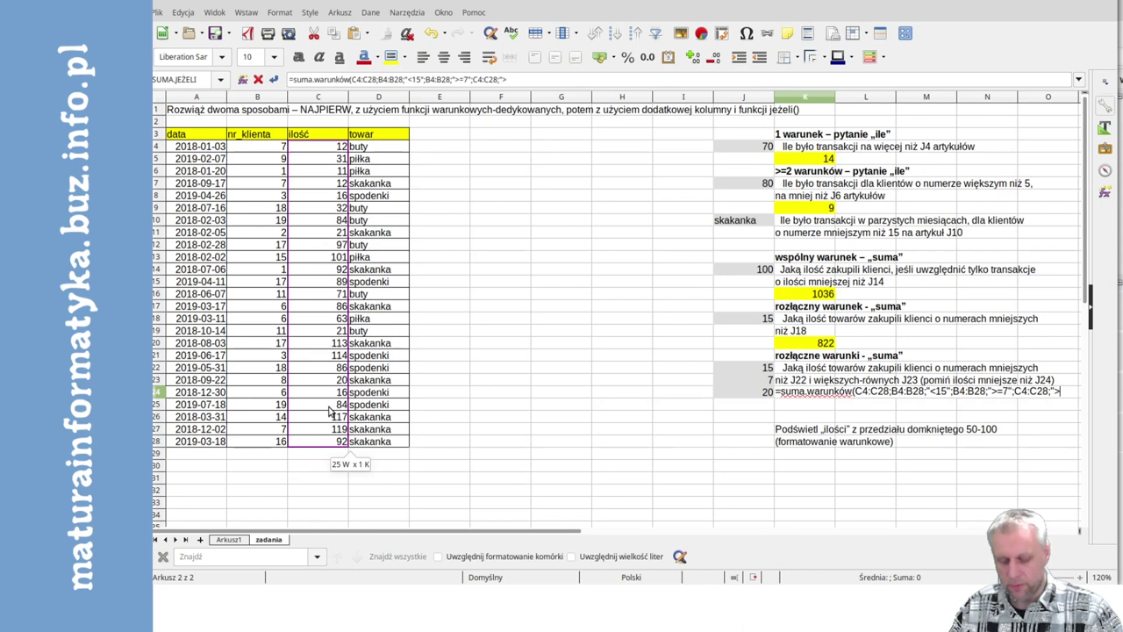
pyautogui.write('20')
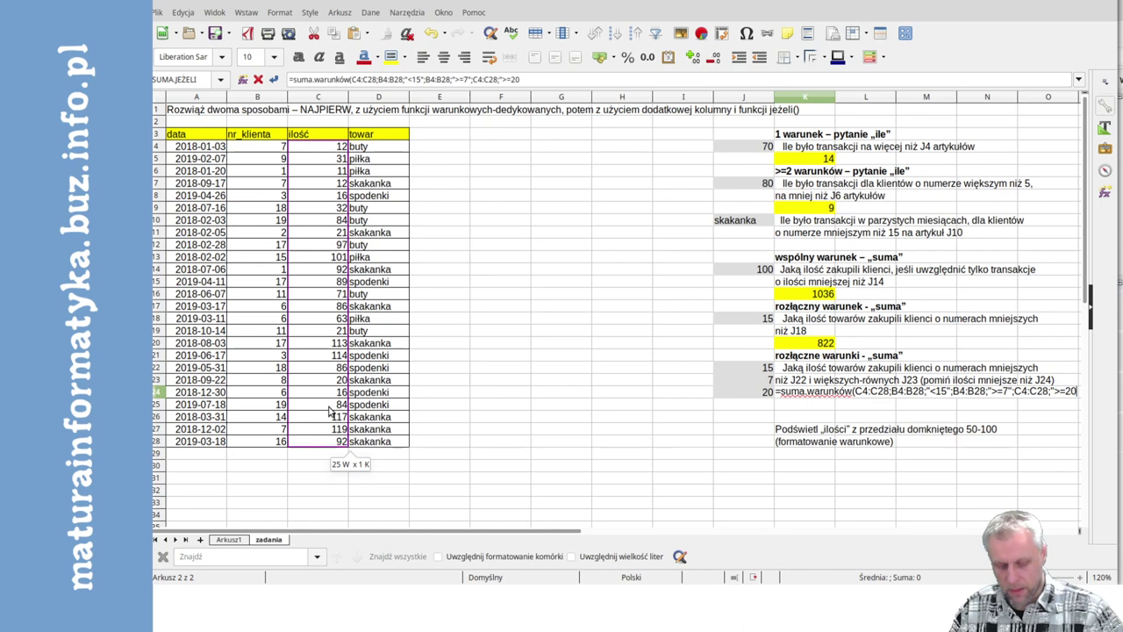
pyautogui.write('")')
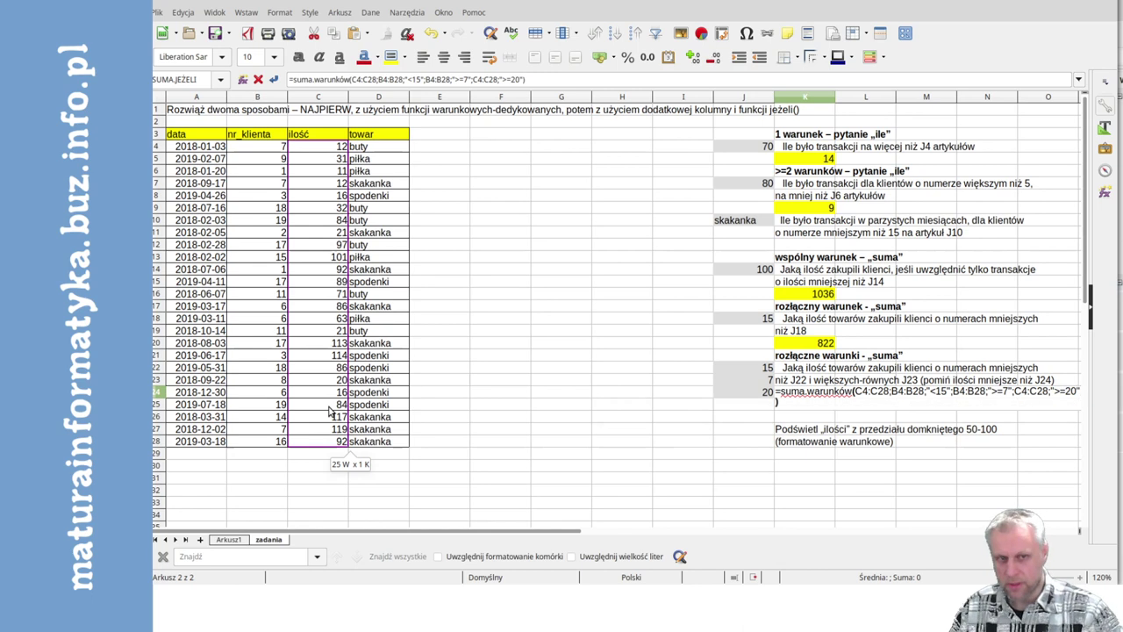
pyautogui.press('Return')
pyautogui.press('Up')
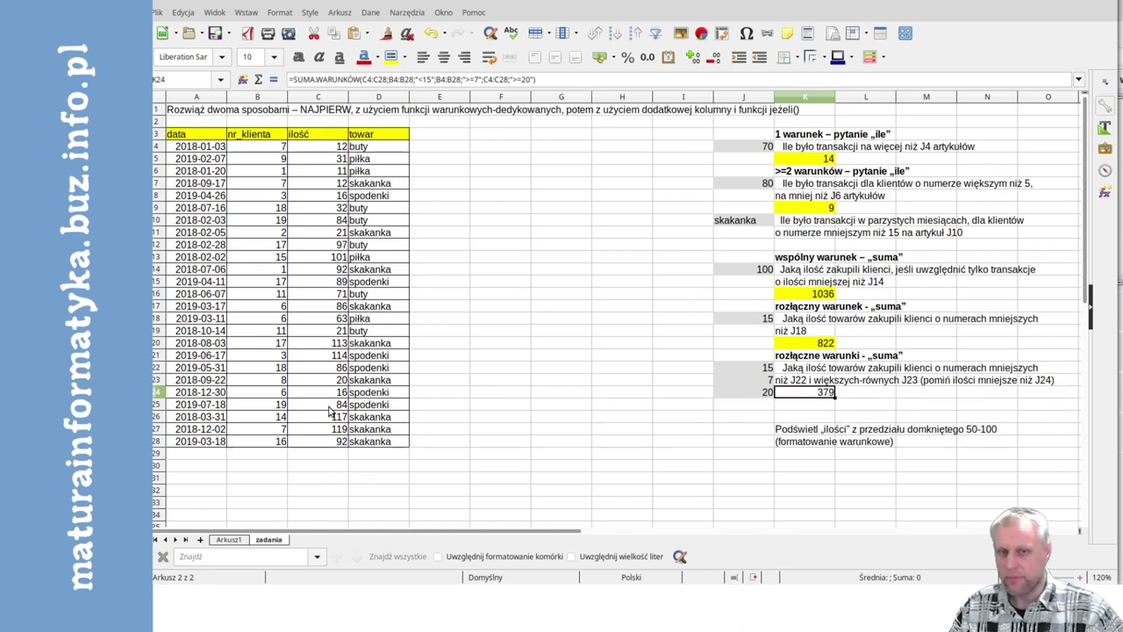
# Shade the 379 answer in K24 yellow like the other answers
pyautogui.click(391, 57)
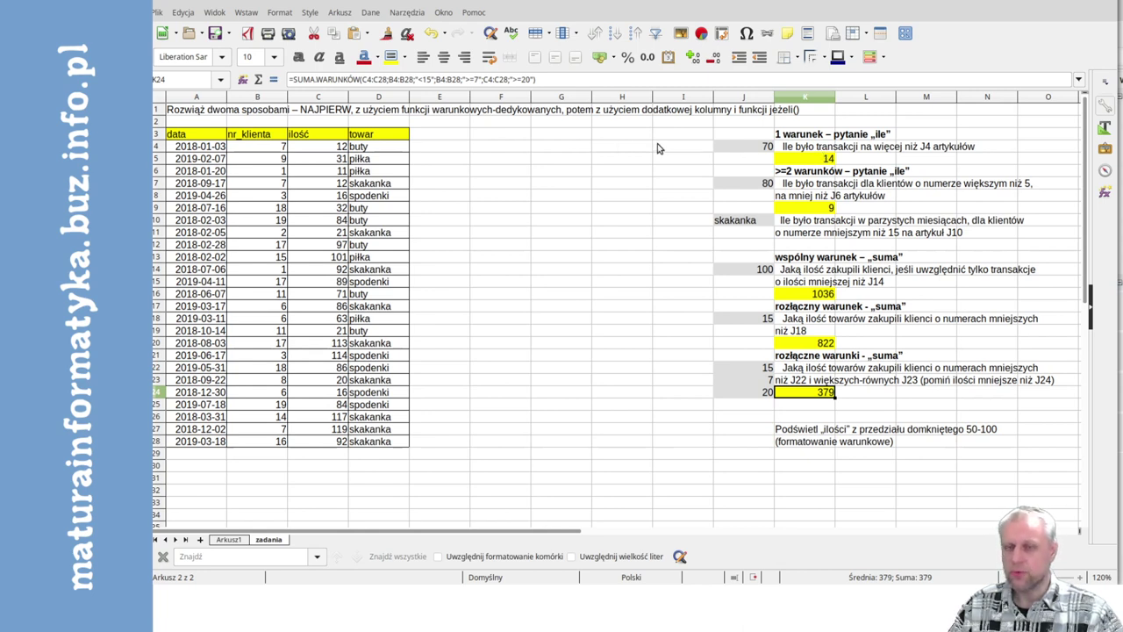
pyautogui.click(453, 149)
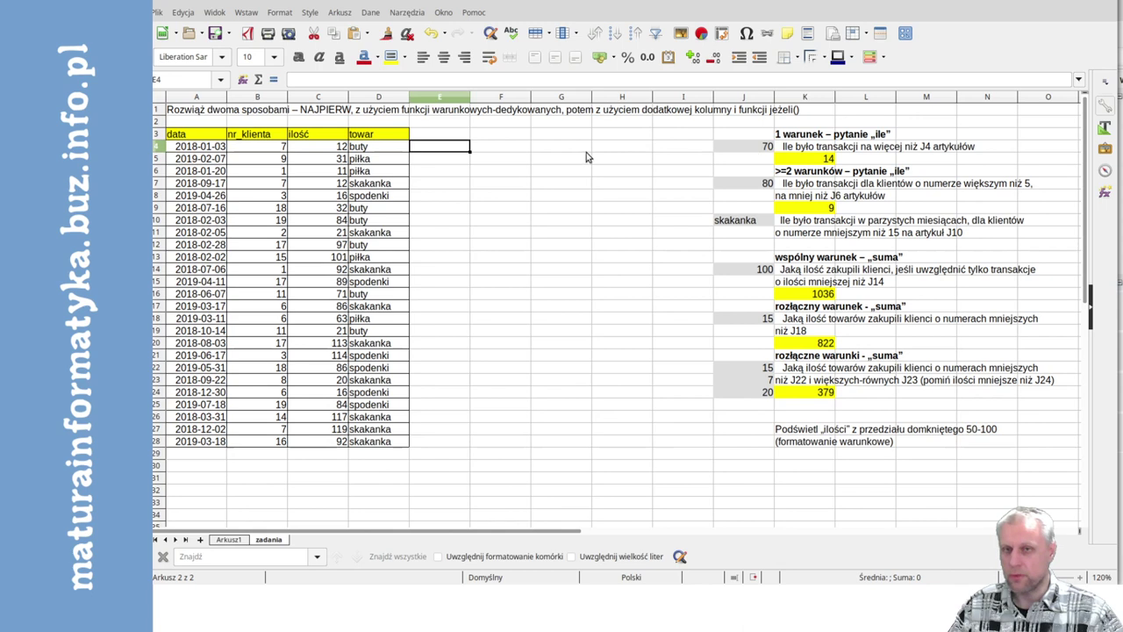
# Enter =JEŻELI(C4>70;1;0) in E4 and fill it down to E28
pyautogui.write('=je')
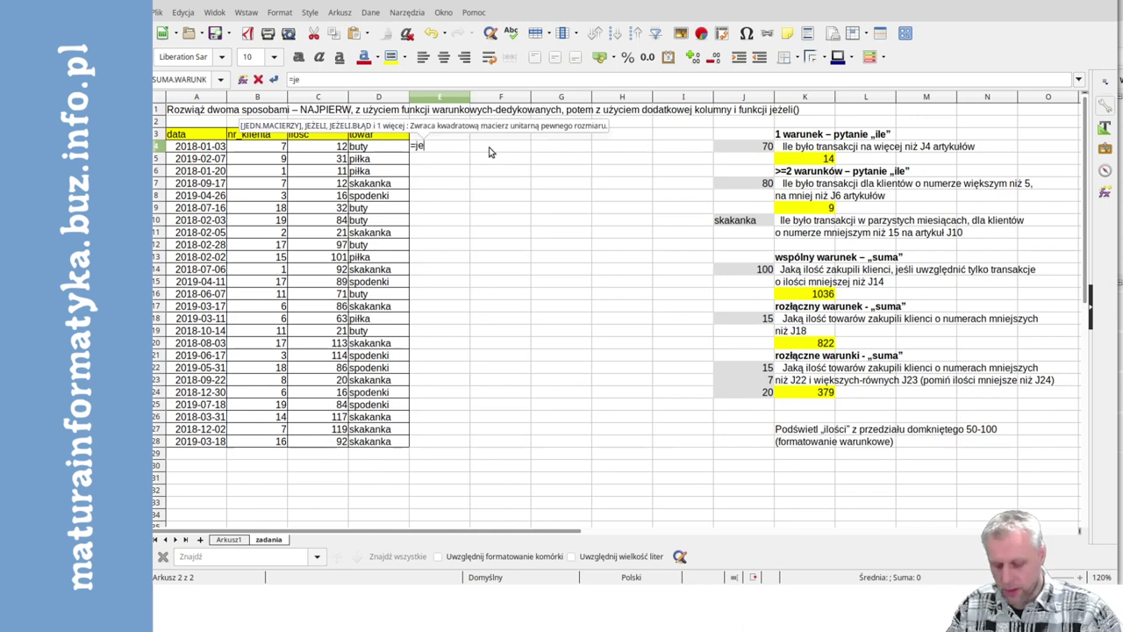
pyautogui.write('żeli')
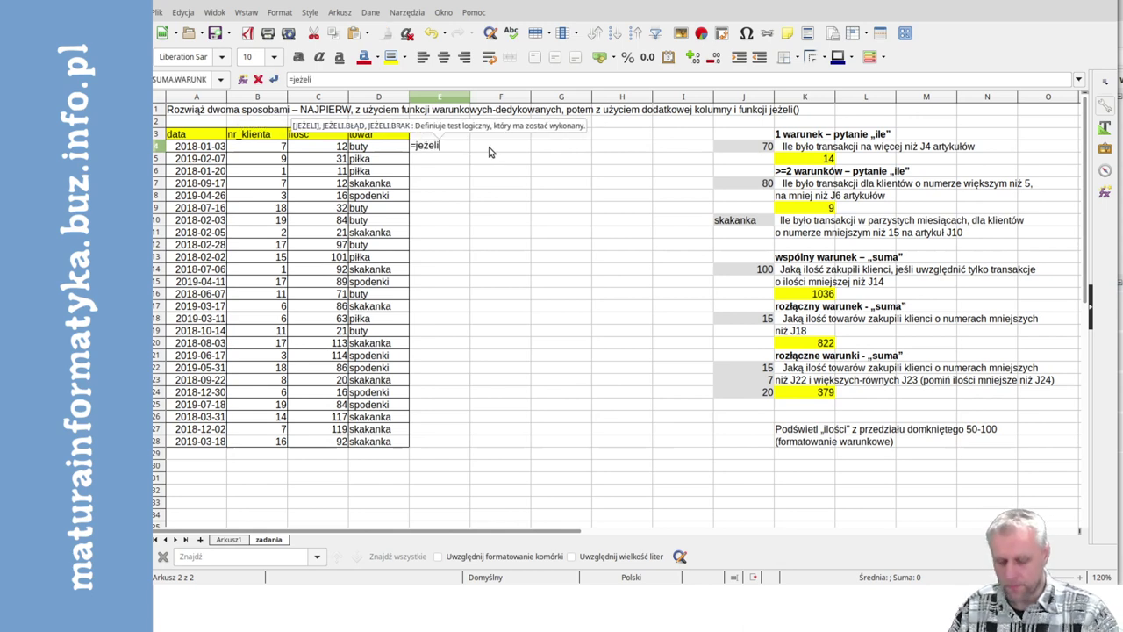
pyautogui.write('(')
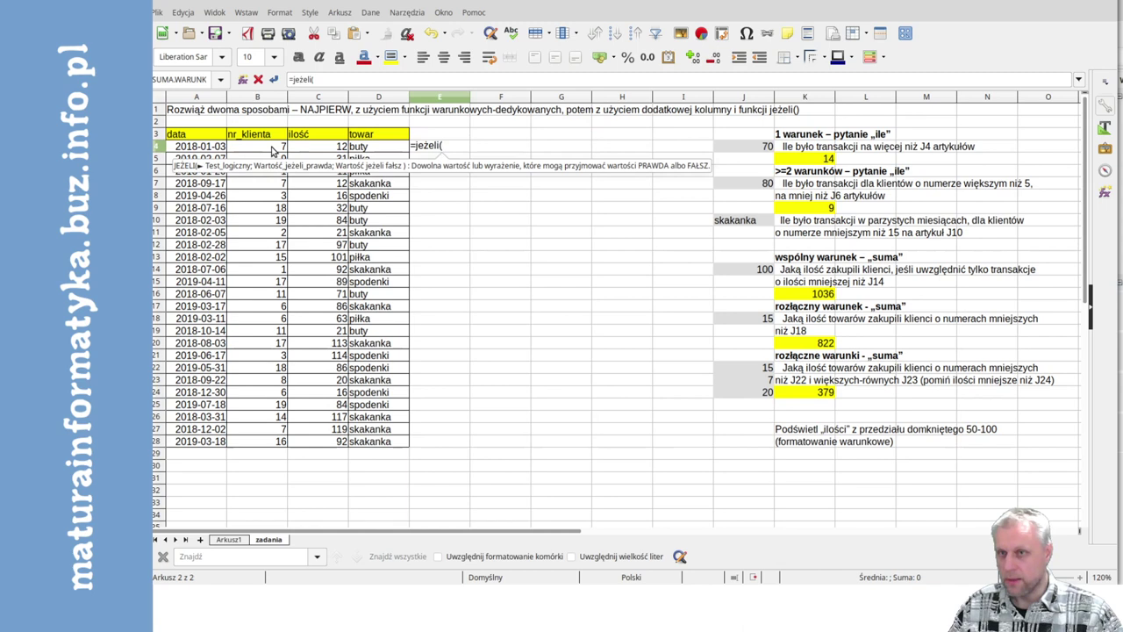
pyautogui.click(322, 151)
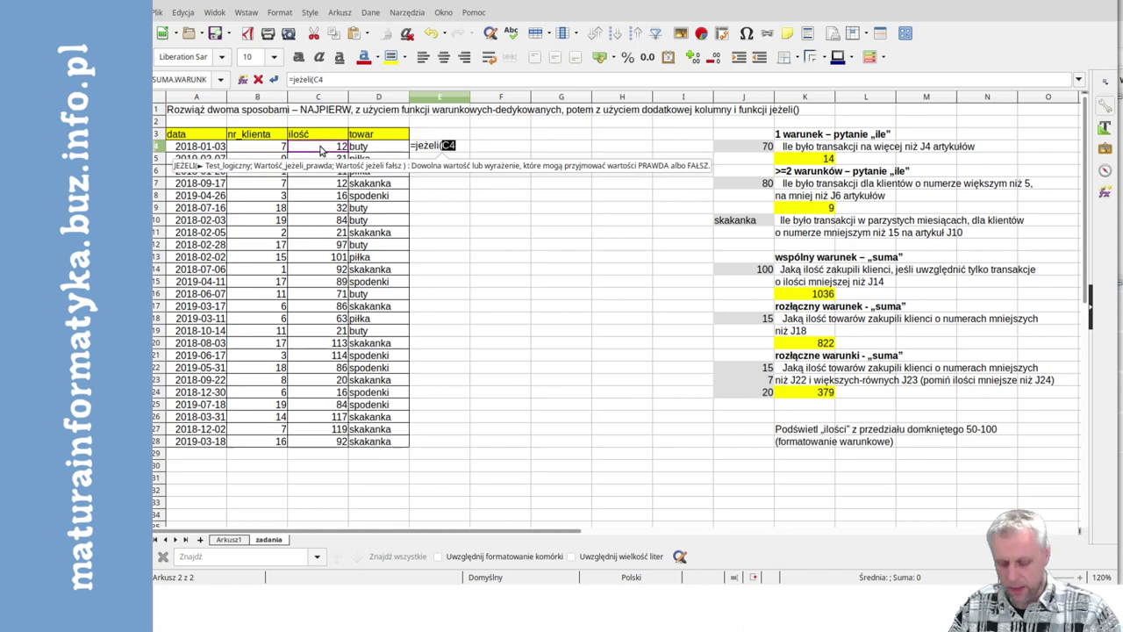
pyautogui.write('<')
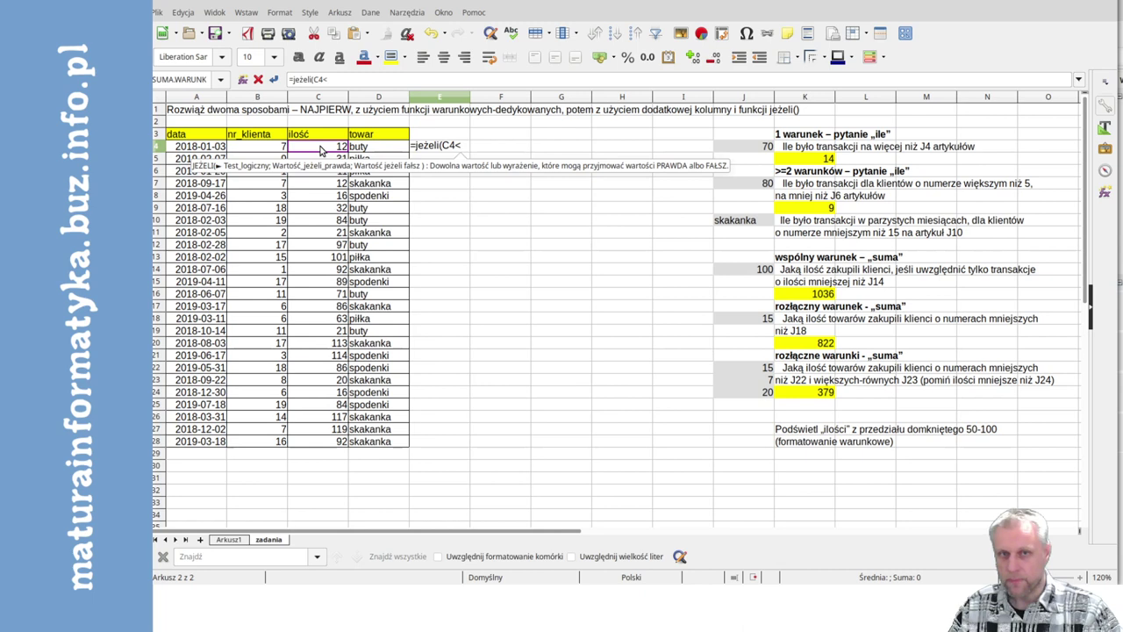
pyautogui.press('BackSpace')
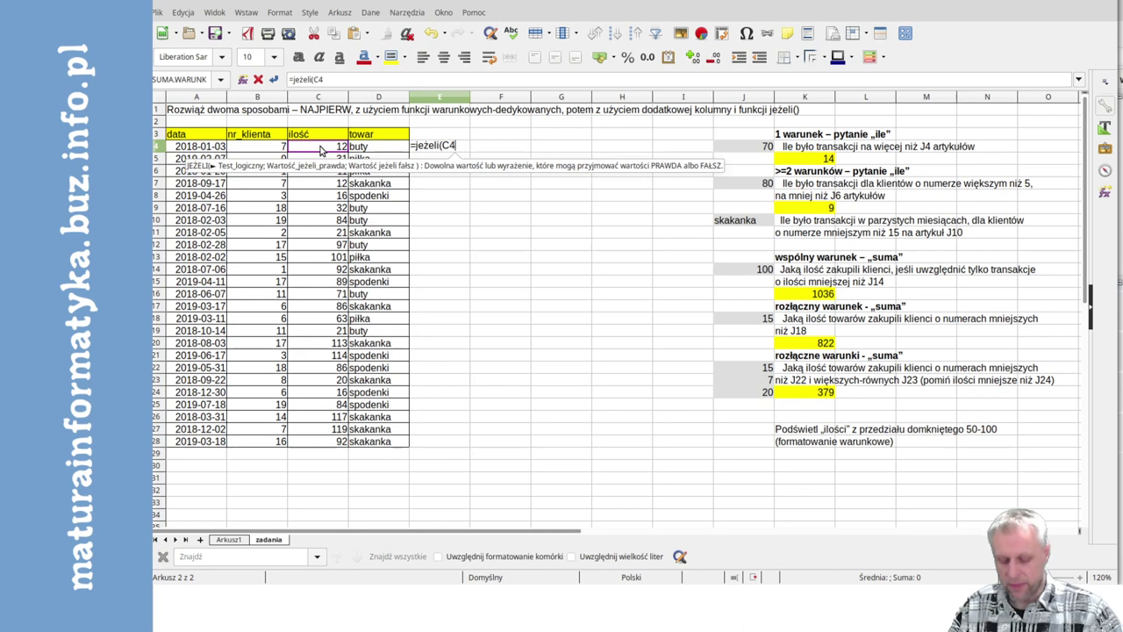
pyautogui.write('>70')
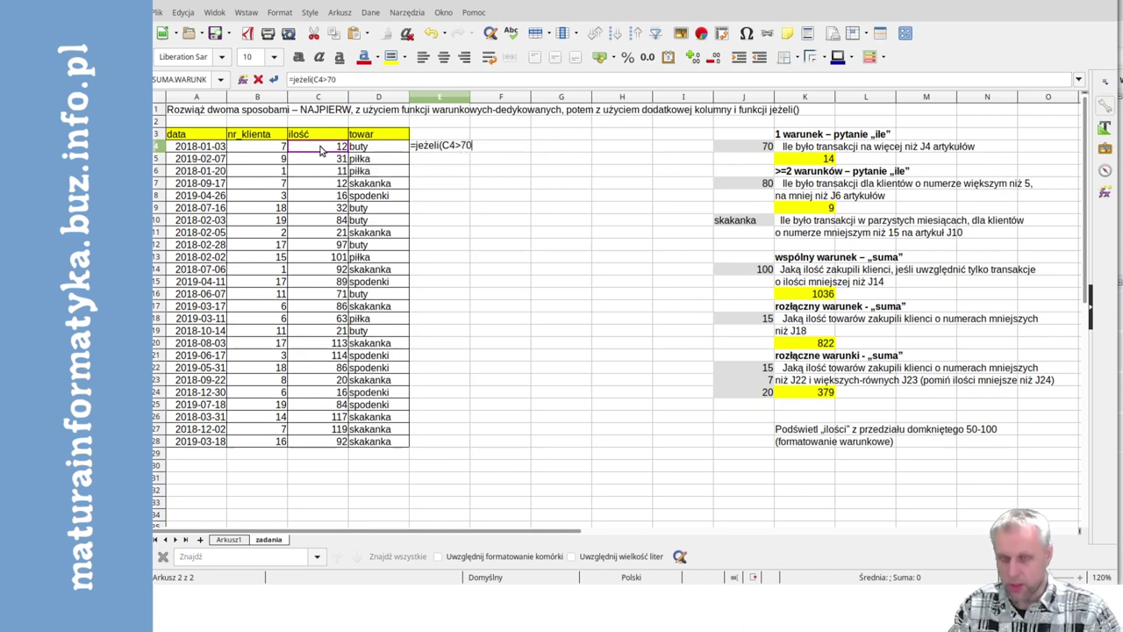
pyautogui.write(';')
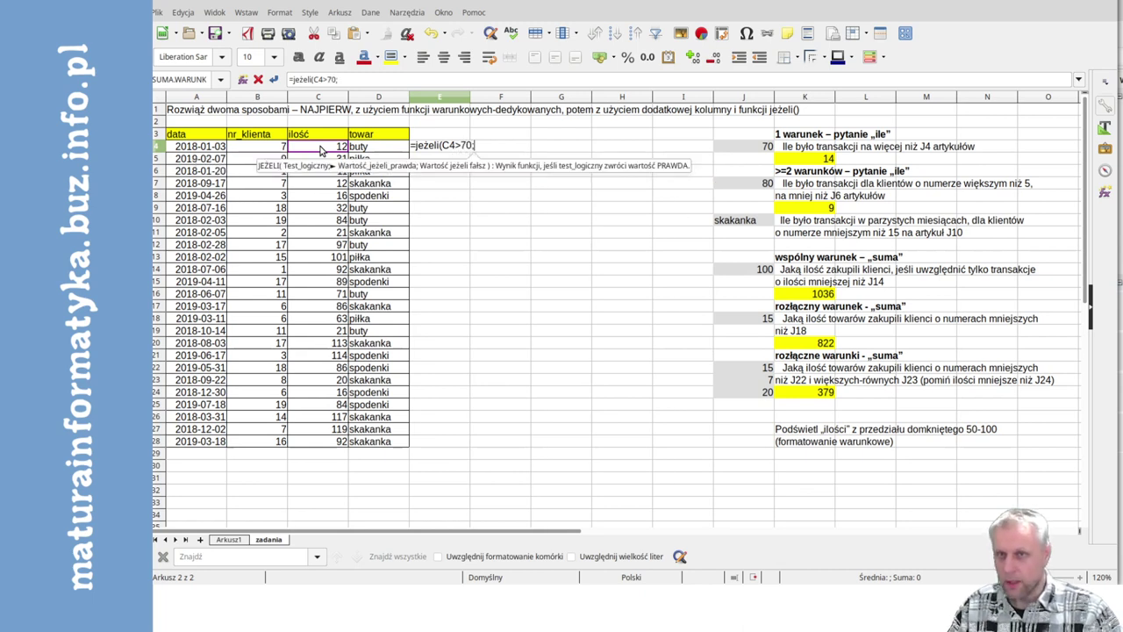
pyautogui.write('1')
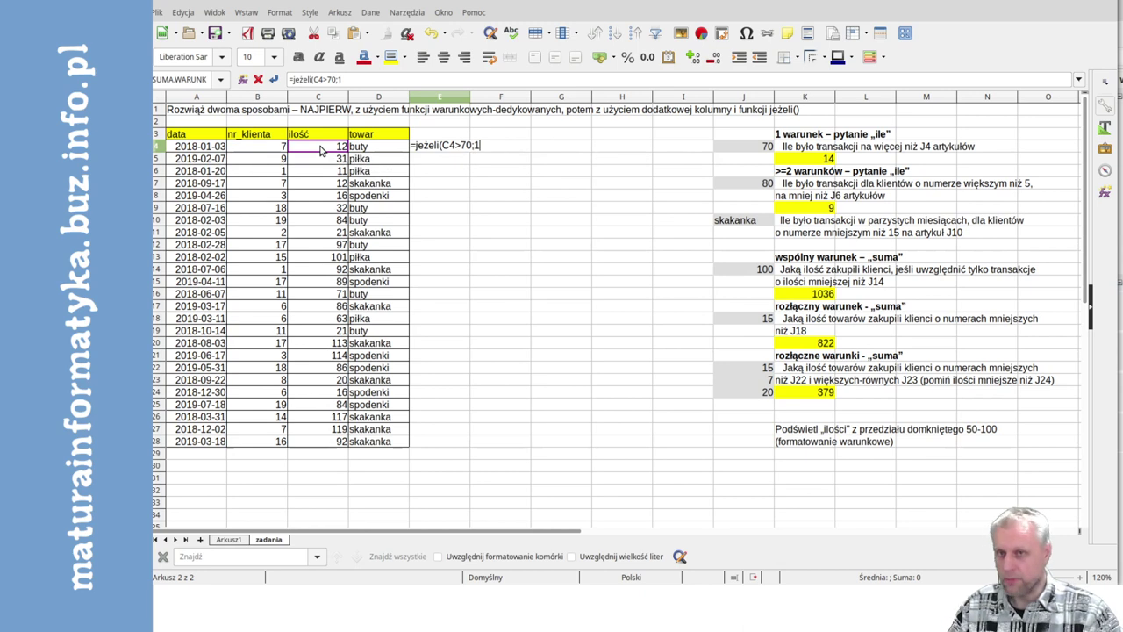
pyautogui.write(';0')
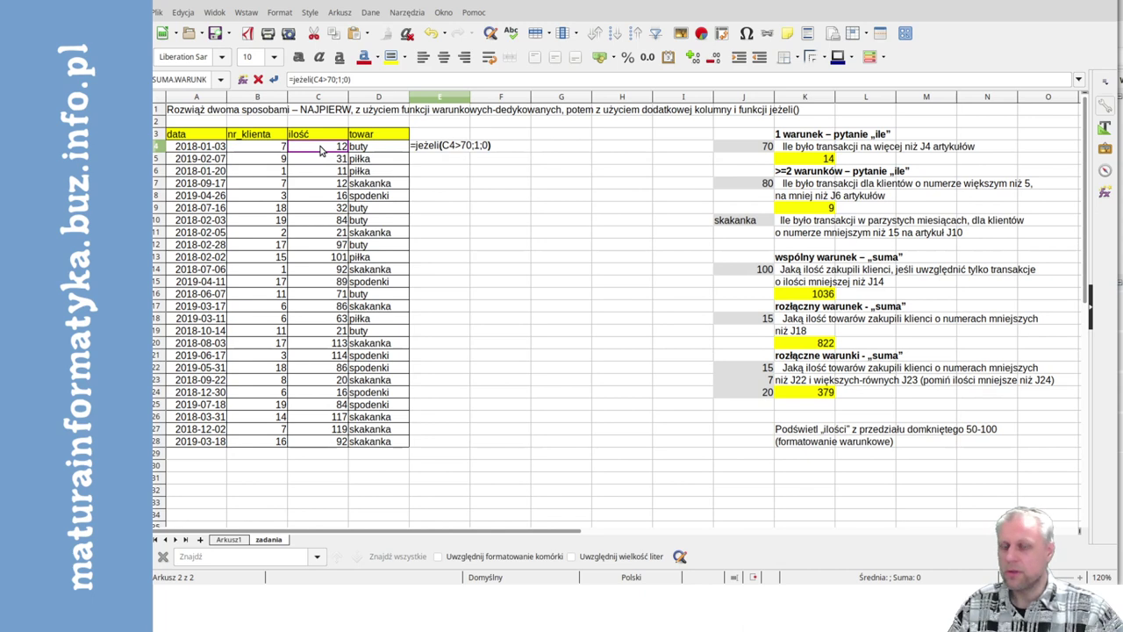
pyautogui.press('Return')
pyautogui.press('Up')
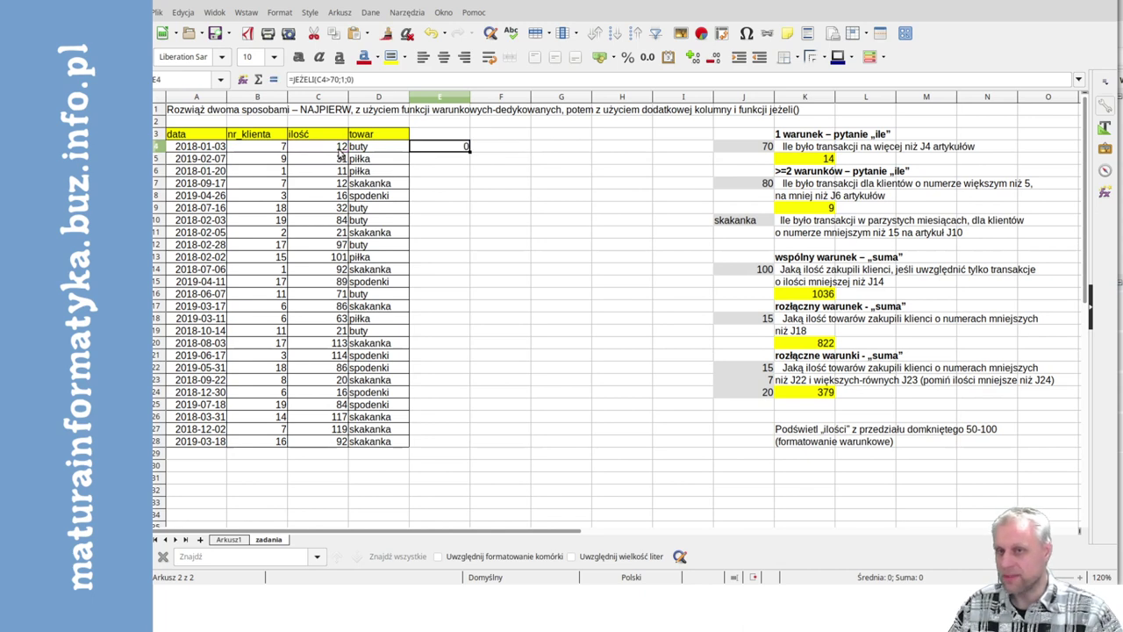
pyautogui.doubleClick(470, 151)
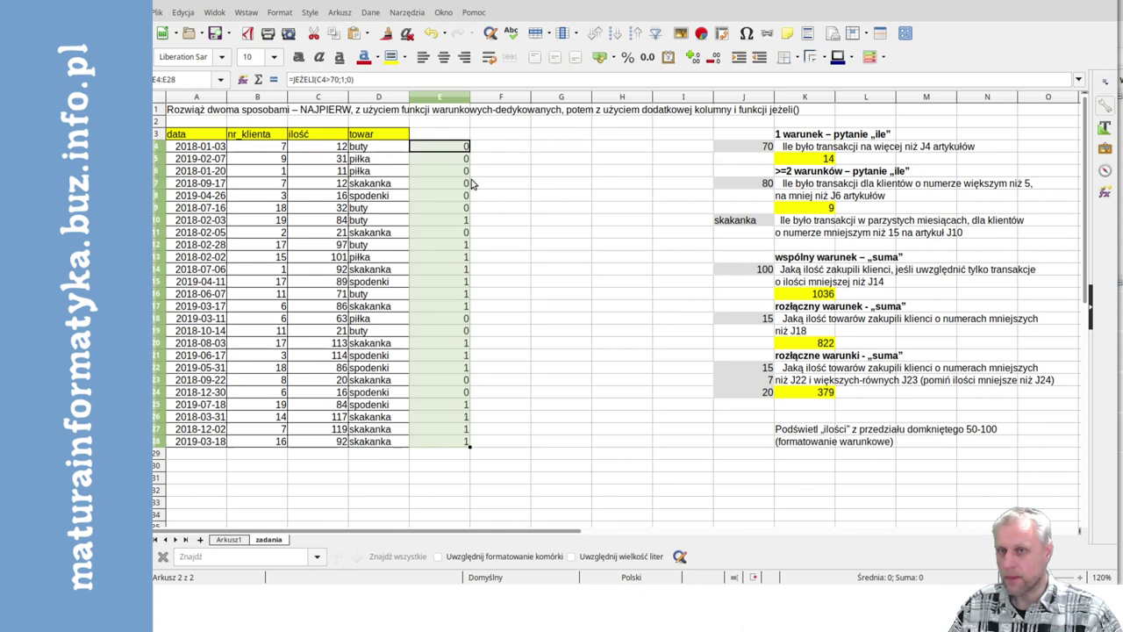
pyautogui.click(452, 454)
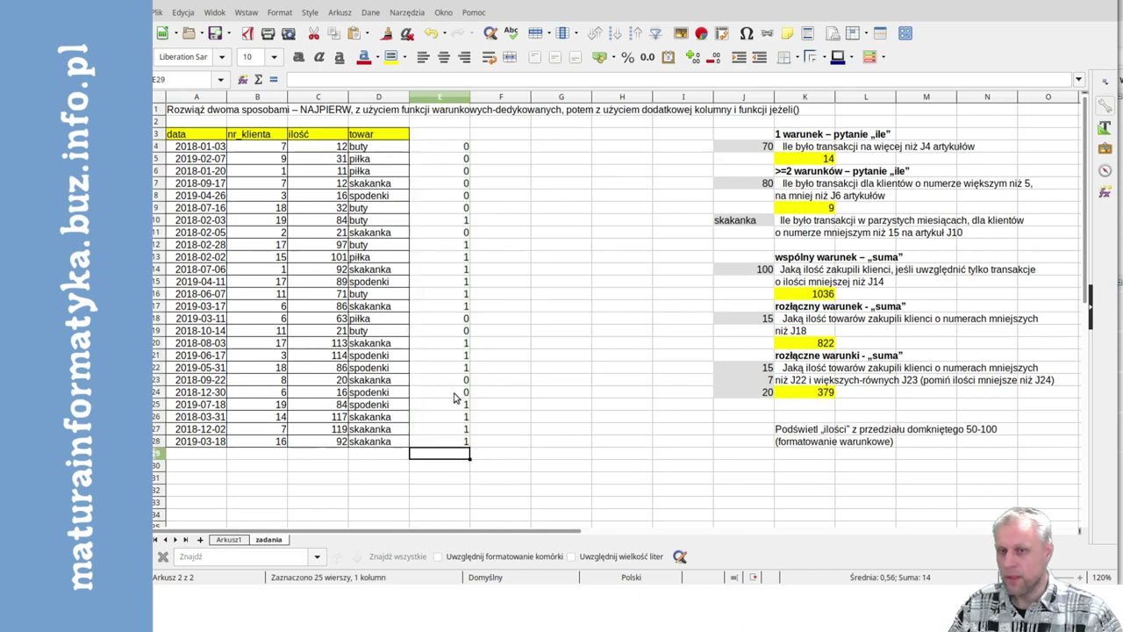
# AutoSum the flags in E29, giving 14, and shade the total yellow
pyautogui.click(258, 79)
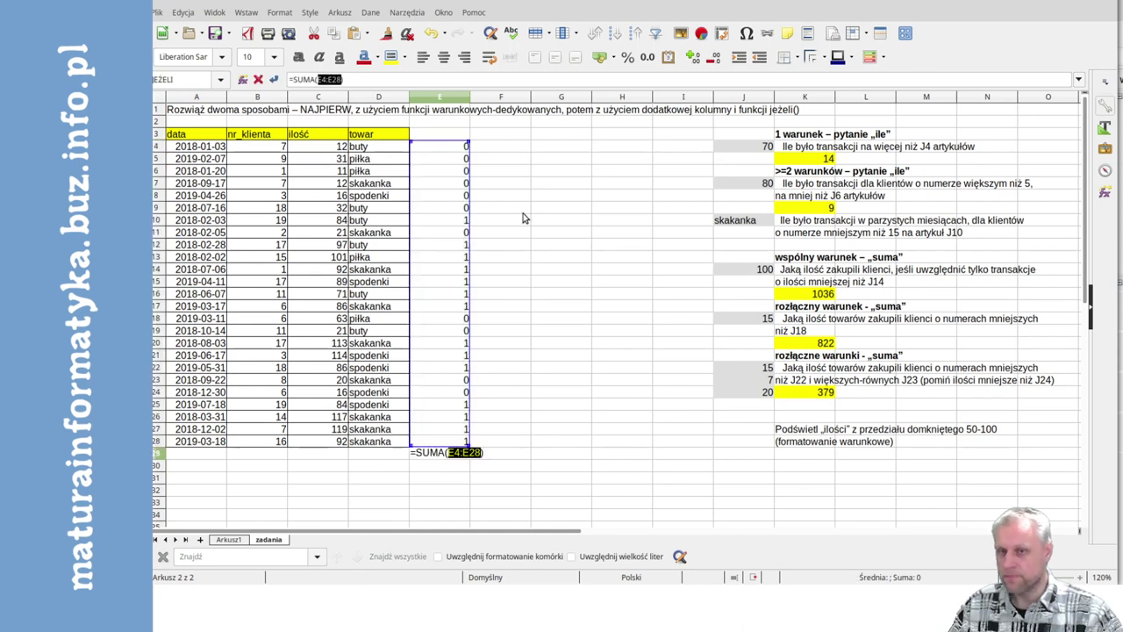
pyautogui.press('Return')
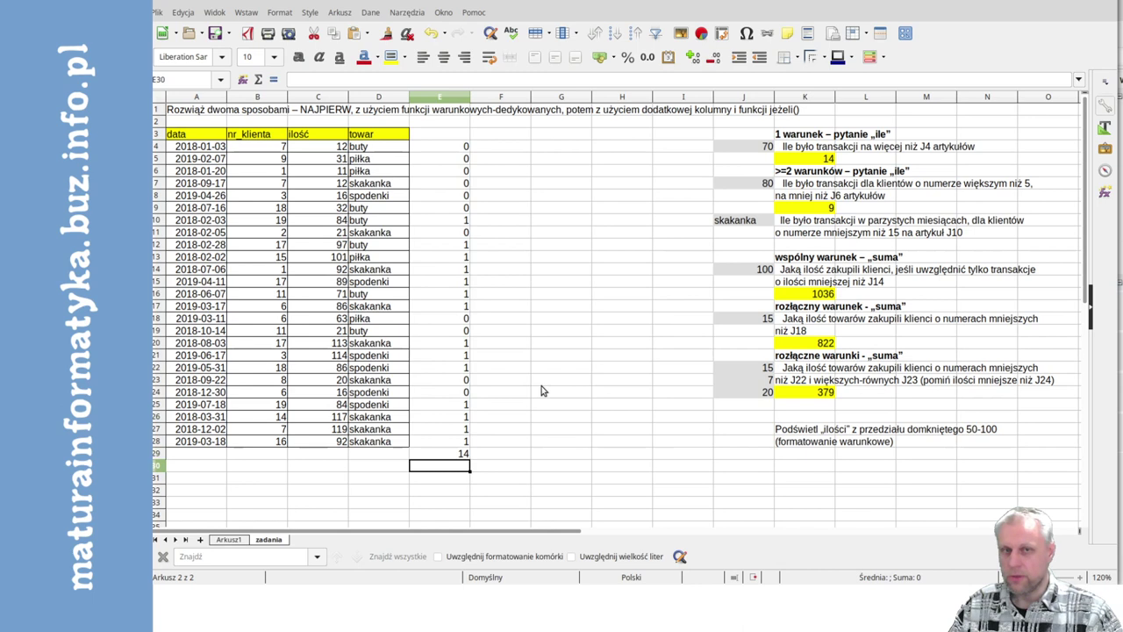
pyautogui.click(458, 460)
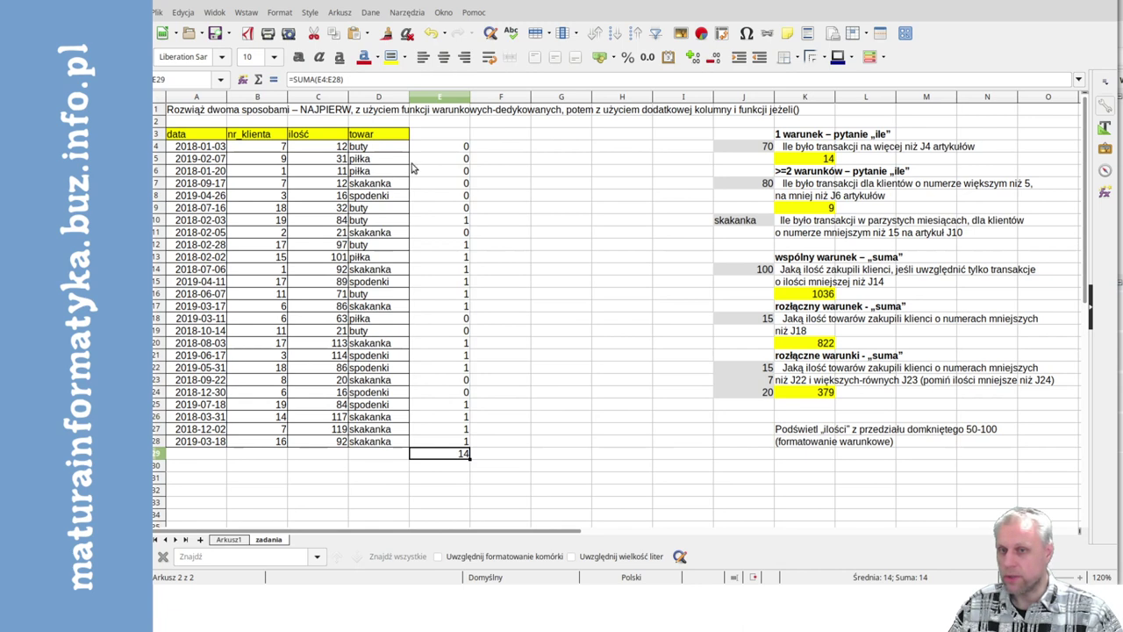
pyautogui.click(391, 57)
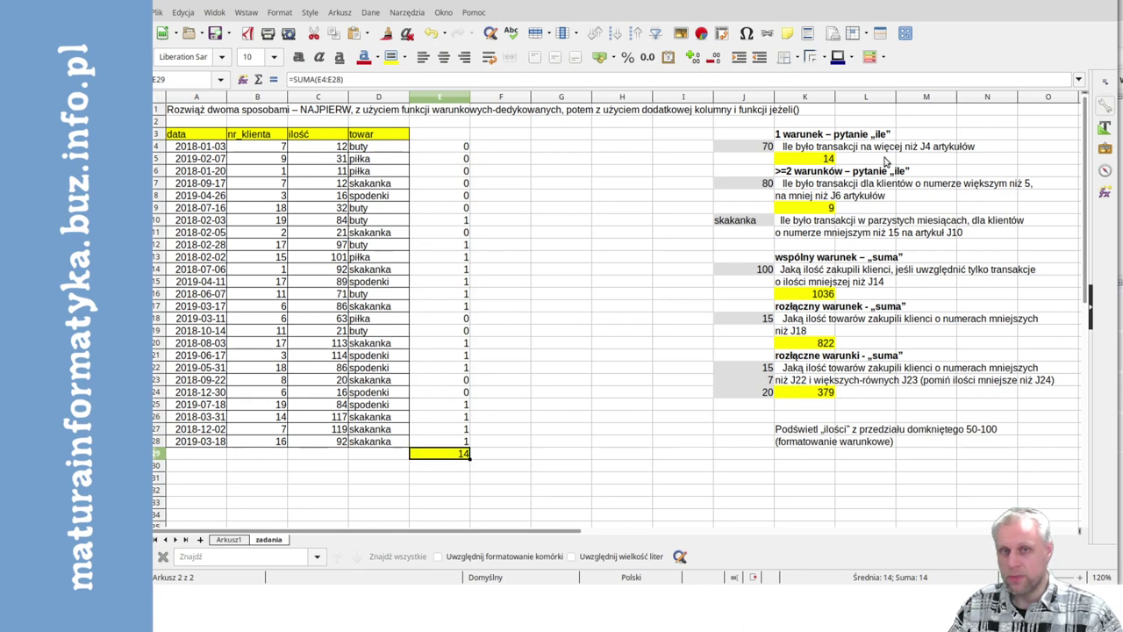
# Inspect the K5 formula to confirm it matches the 14 total, leaving it unchanged
pyautogui.click(825, 161)
pyautogui.doubleClick(825, 161)
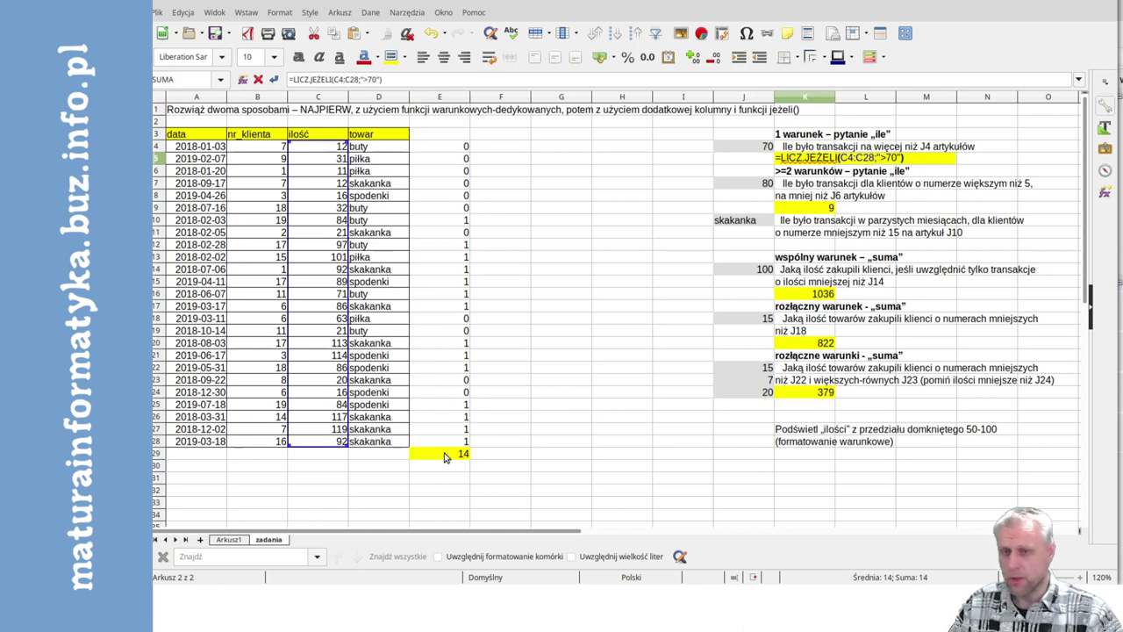
pyautogui.press('Escape')
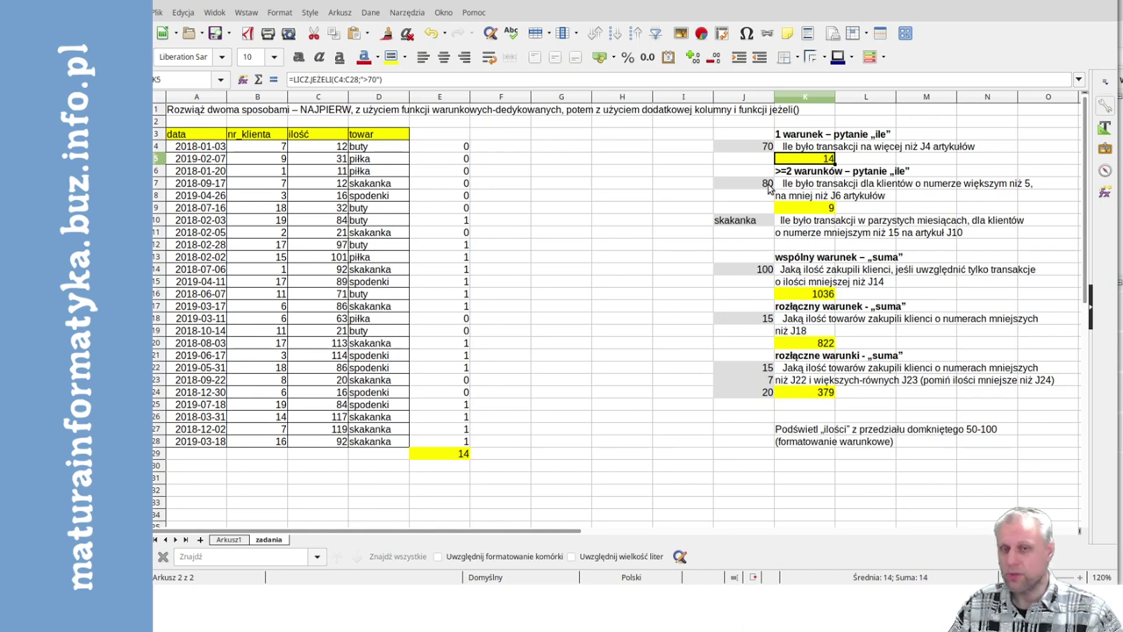
pyautogui.click(519, 148)
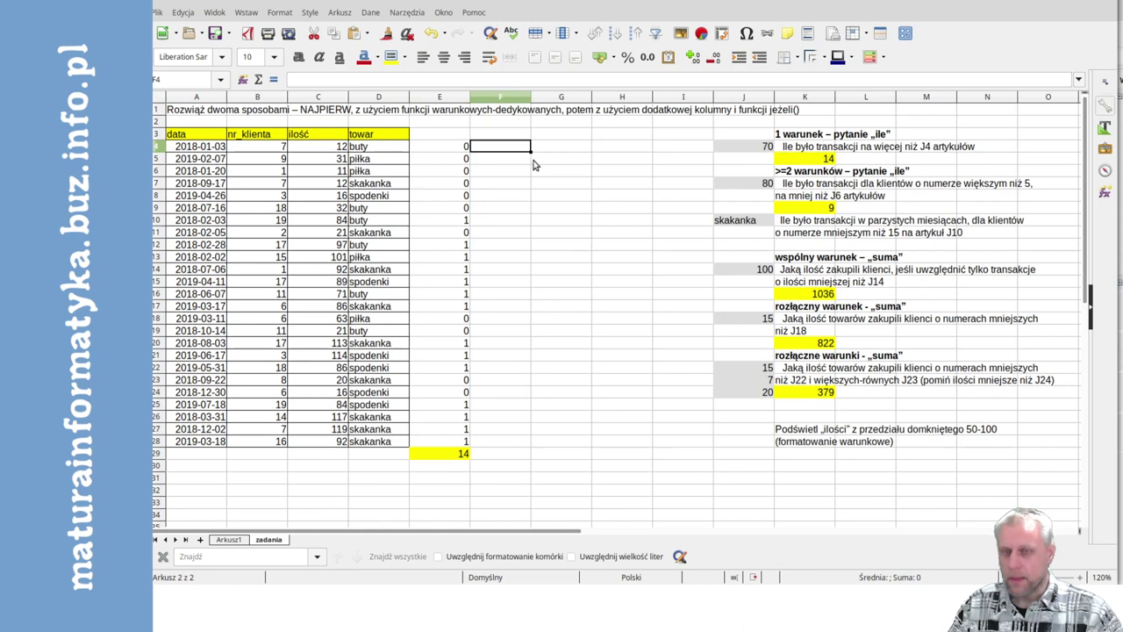
# Enter =JEŻELI(I(B4>5;C4<80);1;0) in F4 and fill it down the column
pyautogui.write('=jez')
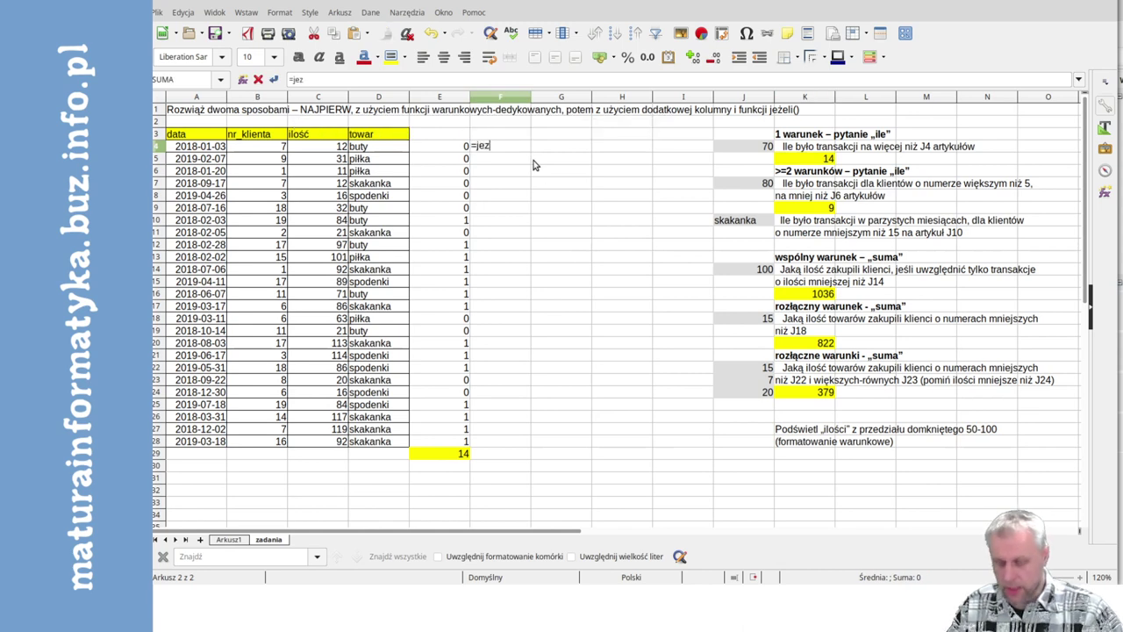
pyautogui.press('BackSpace')
pyautogui.write('żeli')
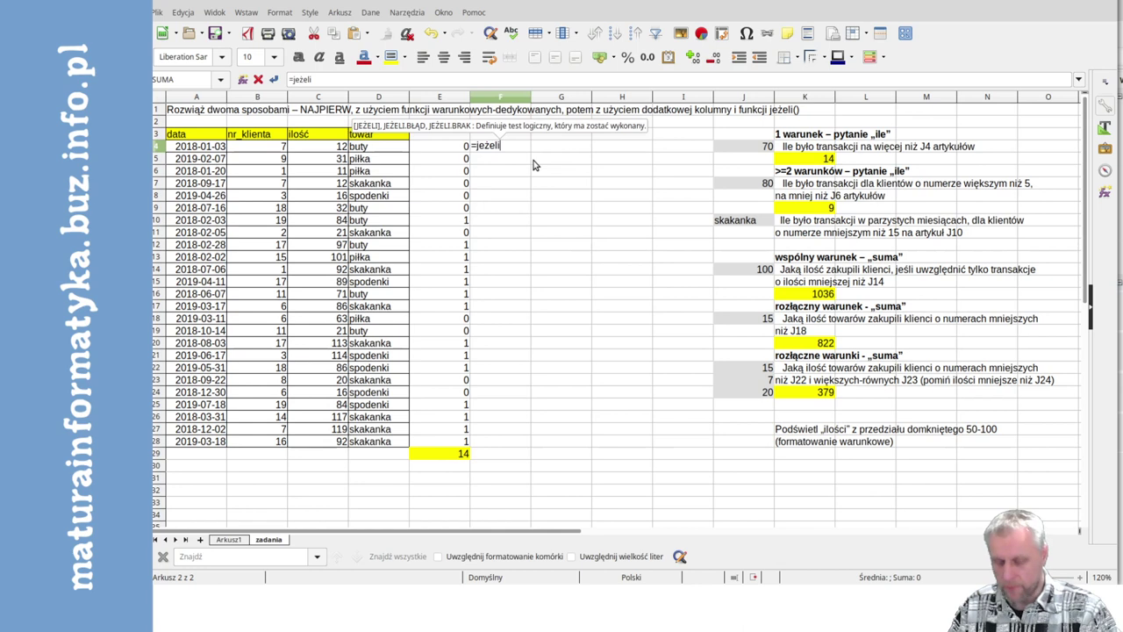
pyautogui.write('(')
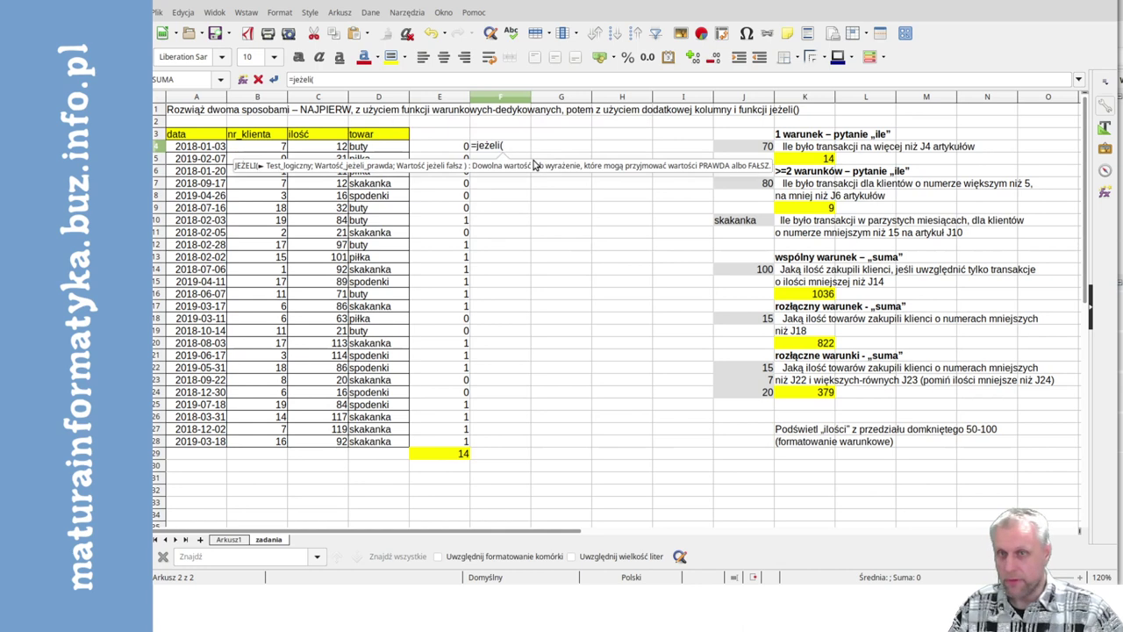
pyautogui.write('i')
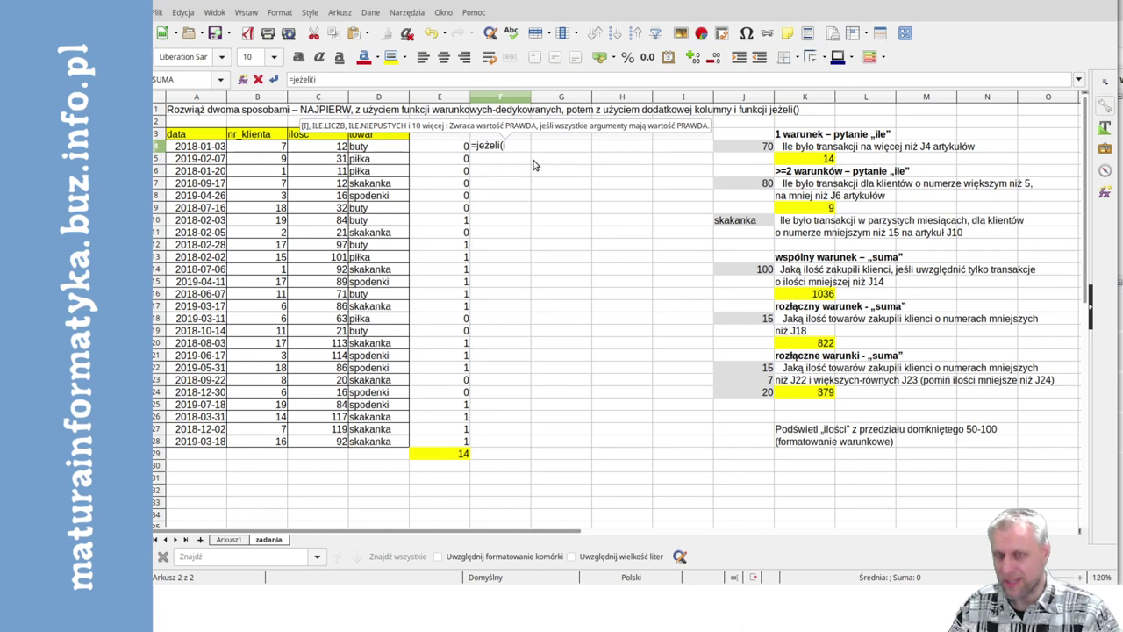
pyautogui.write('(')
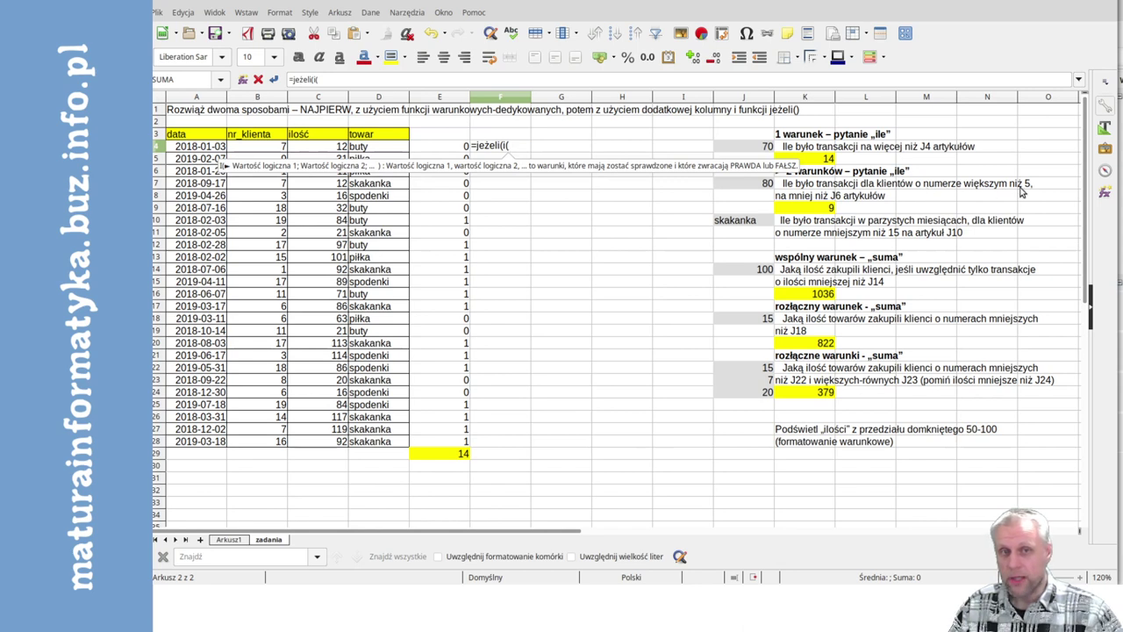
pyautogui.click(272, 149)
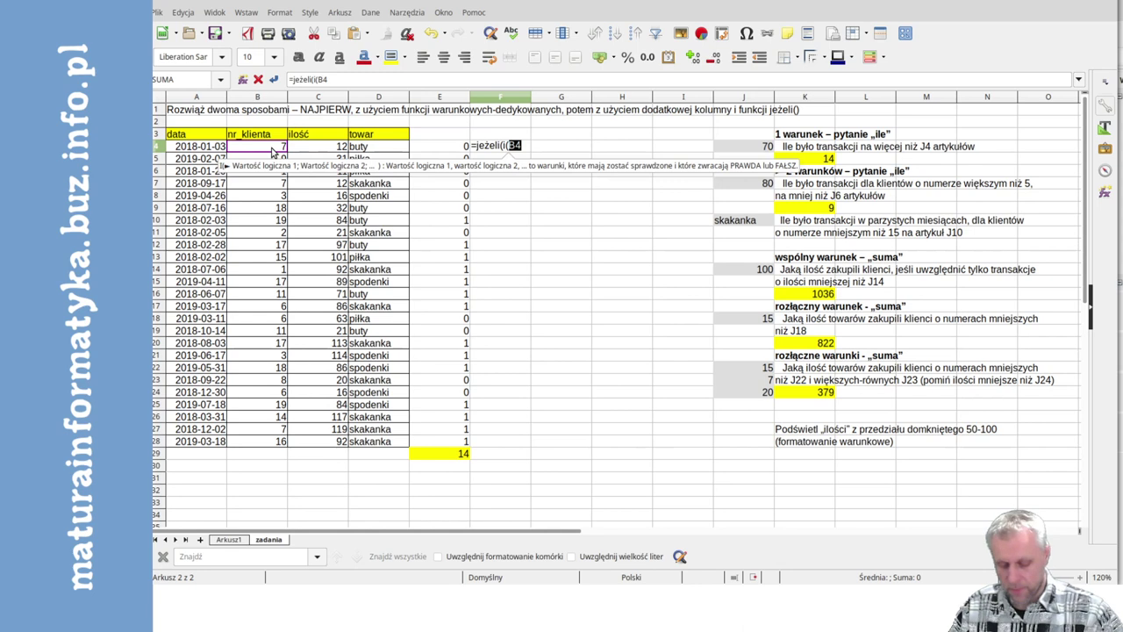
pyautogui.write('>')
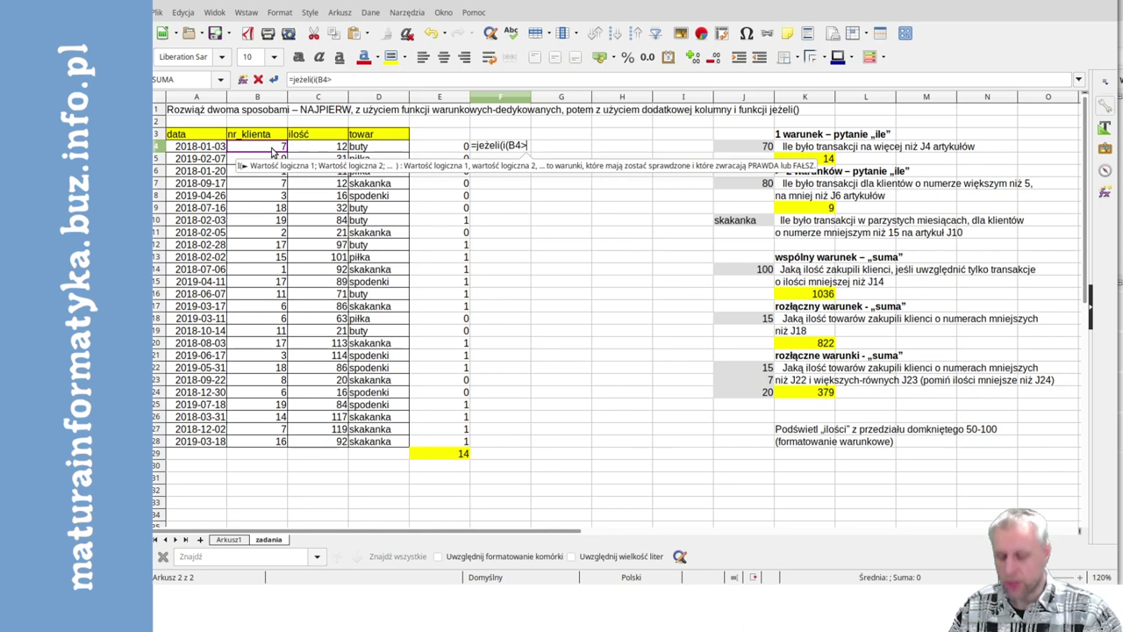
pyautogui.write('5')
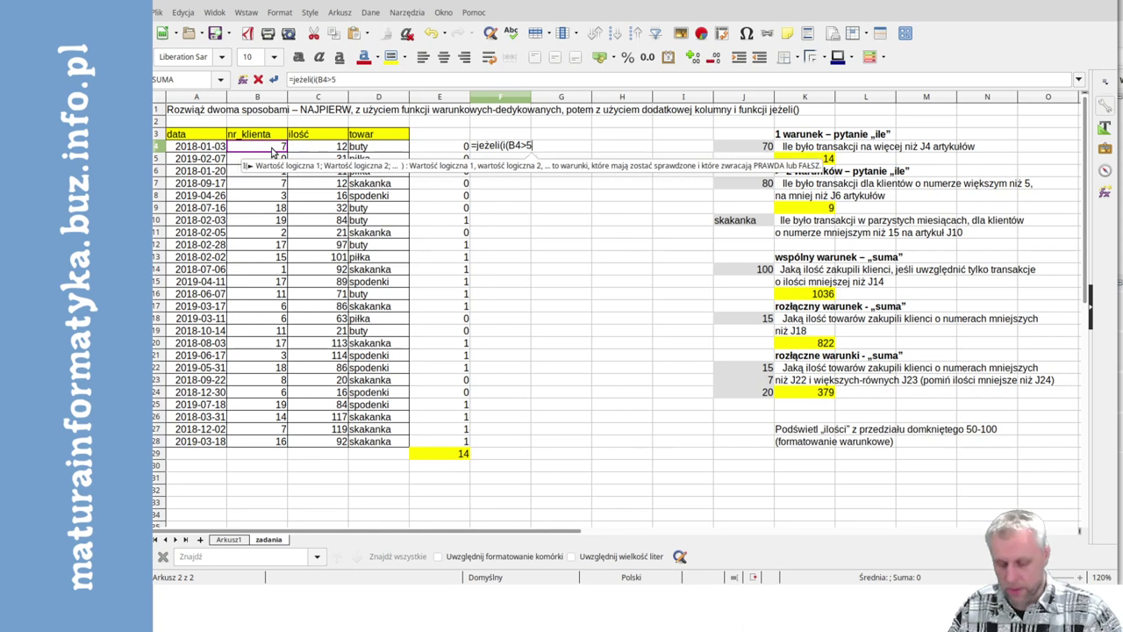
pyautogui.write(';')
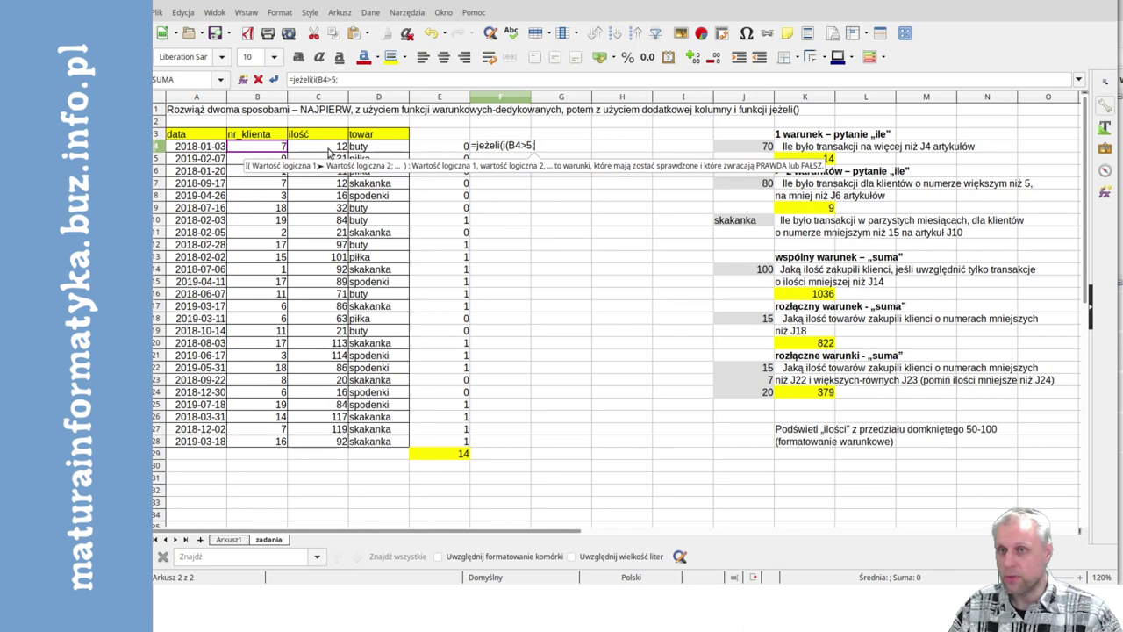
pyautogui.click(329, 151)
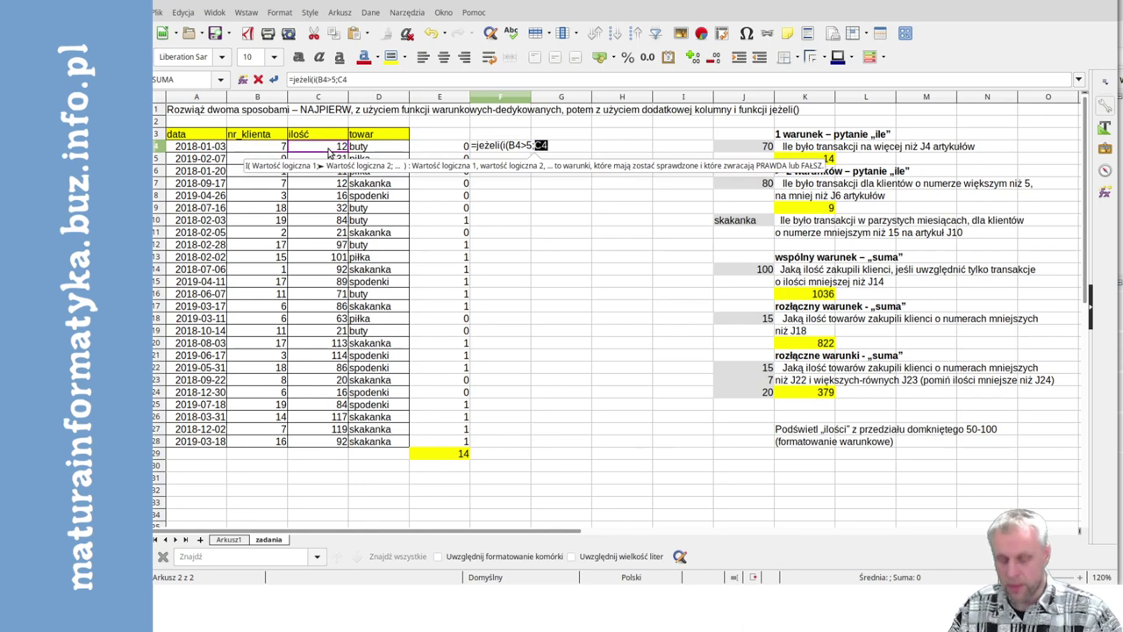
pyautogui.write('<')
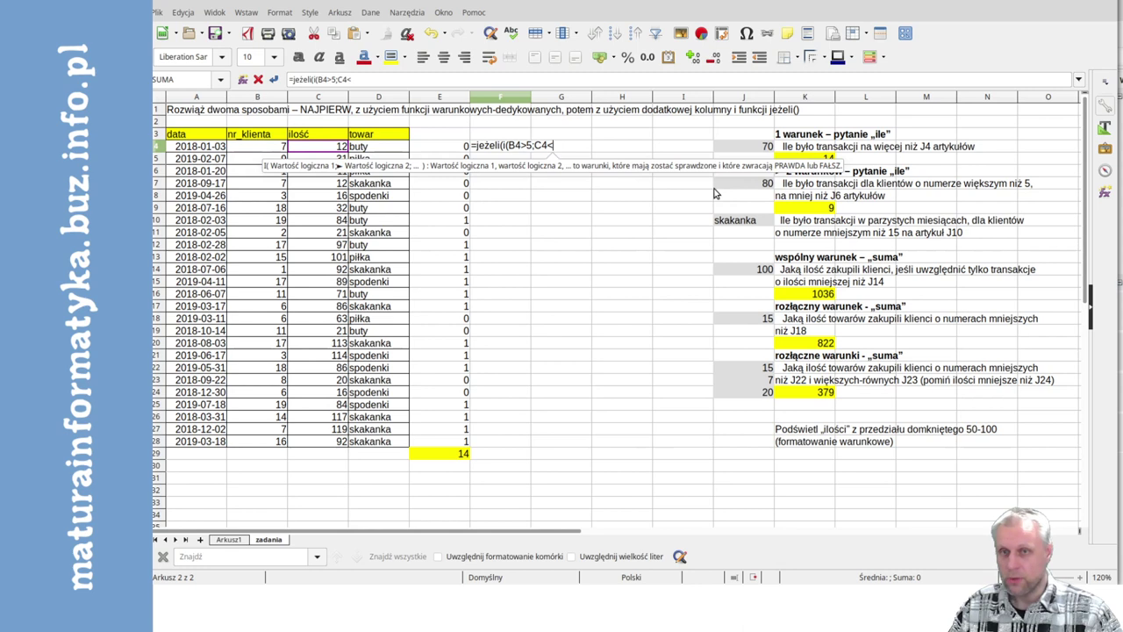
pyautogui.write('80')
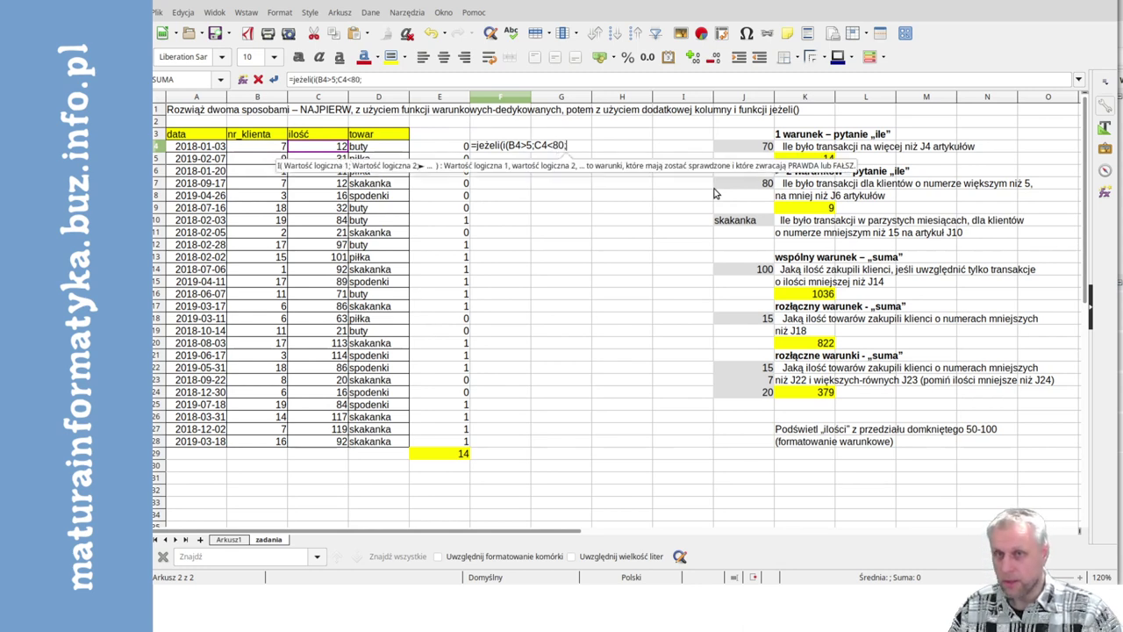
pyautogui.write(')')
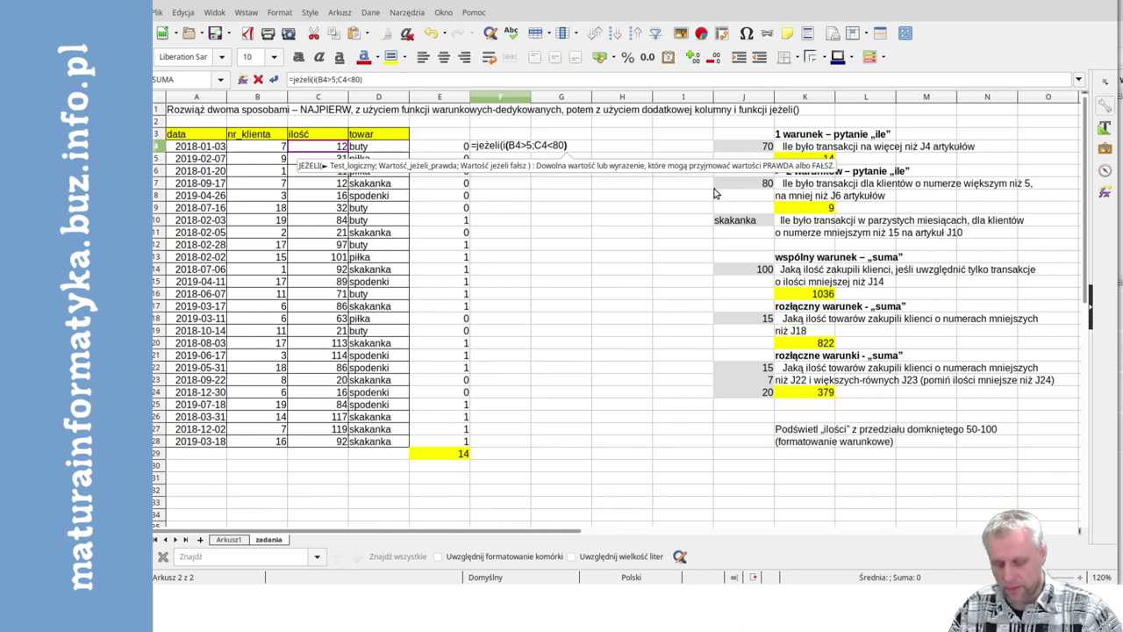
pyautogui.write(';')
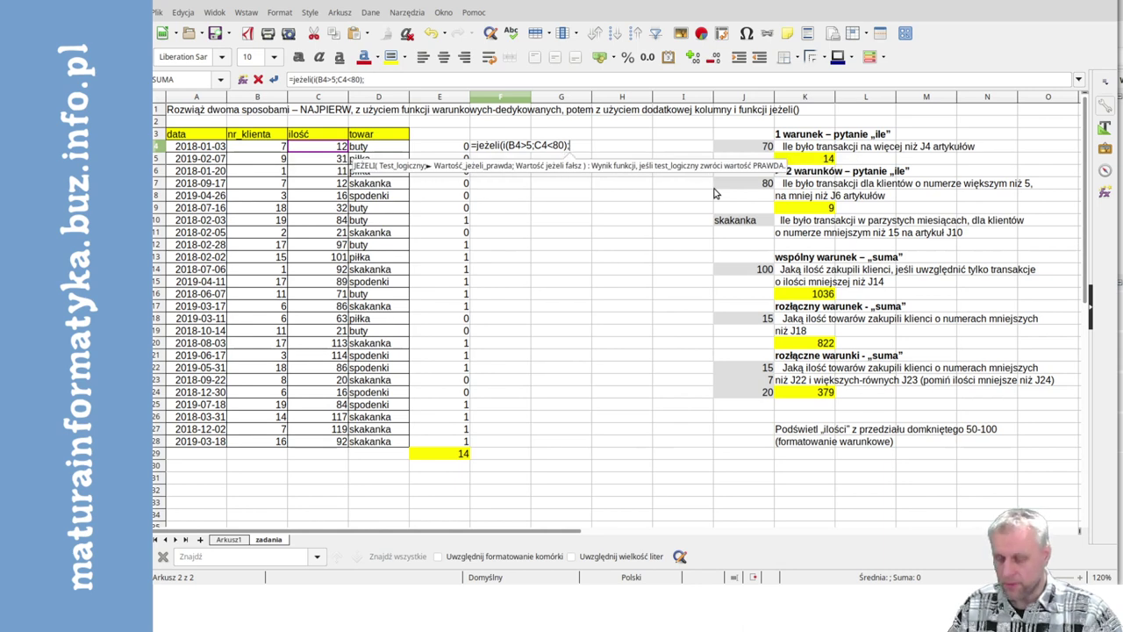
pyautogui.write('1;0')
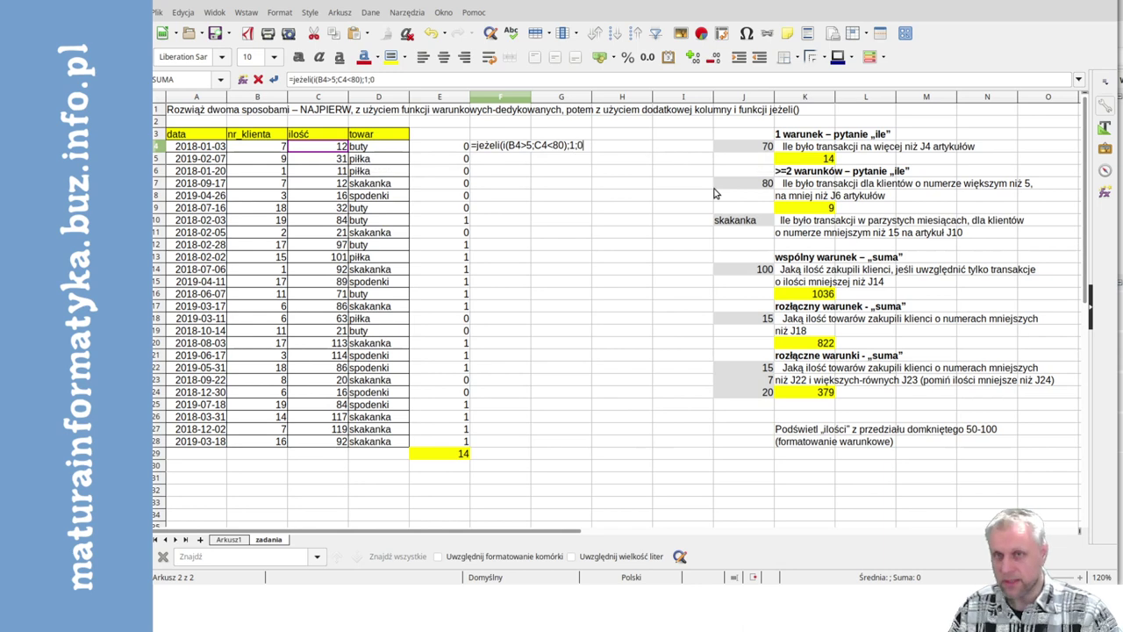
pyautogui.press('Return')
pyautogui.press('Up')
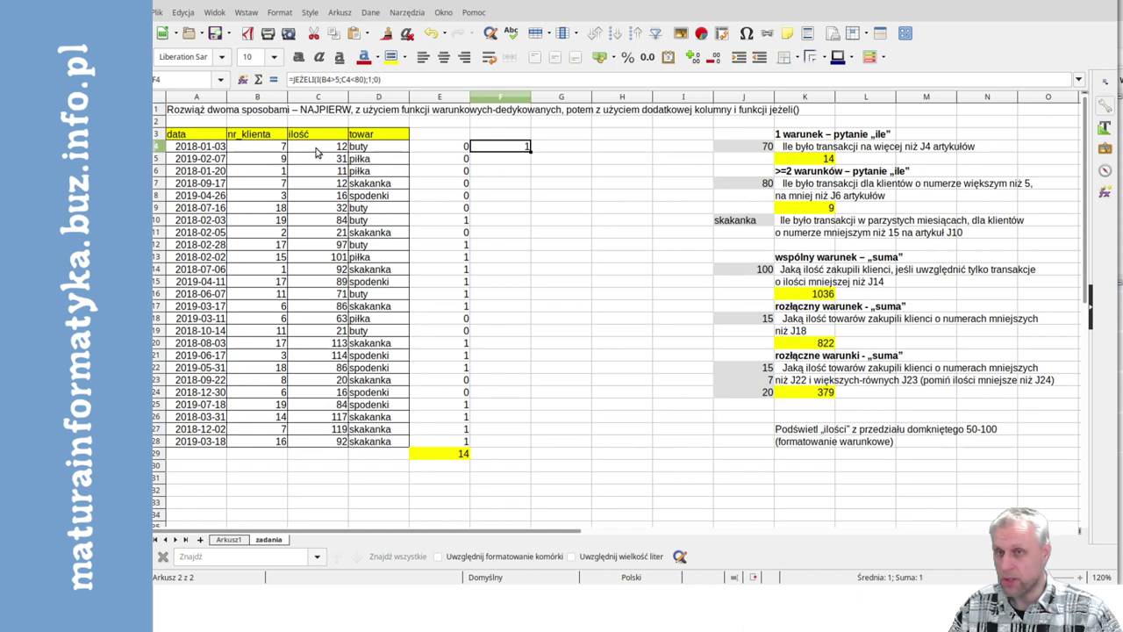
pyautogui.doubleClick(530, 151)
# Replace F29's formula with a sum of the F flags (9) and fill it yellow
pyautogui.click(515, 456)
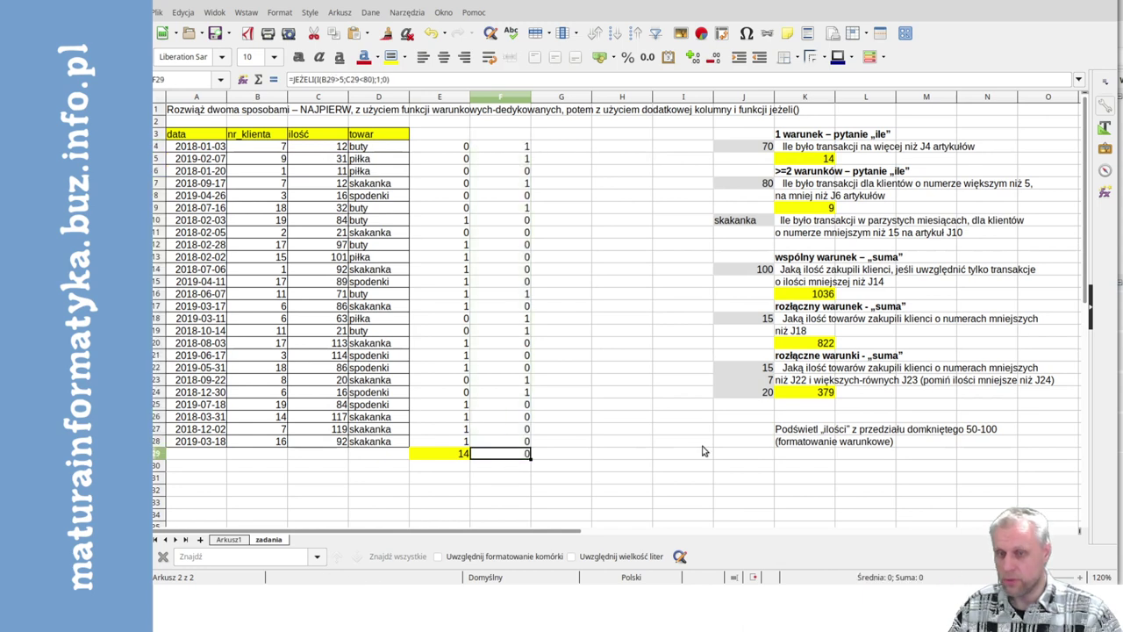
pyautogui.press('Delete')
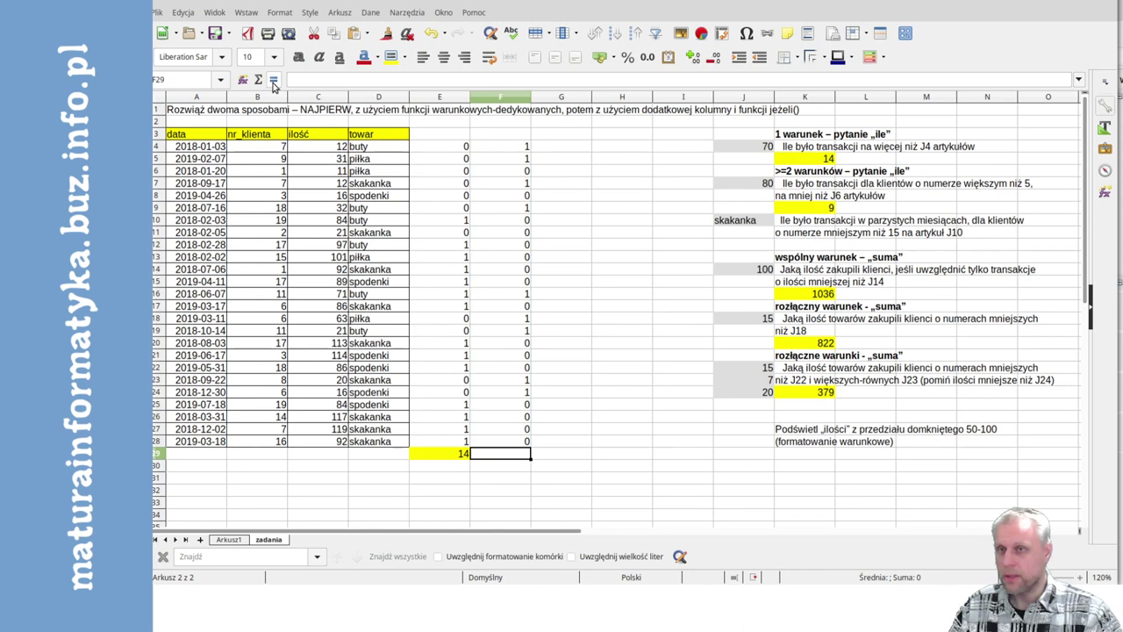
pyautogui.click(258, 79)
pyautogui.press('Return')
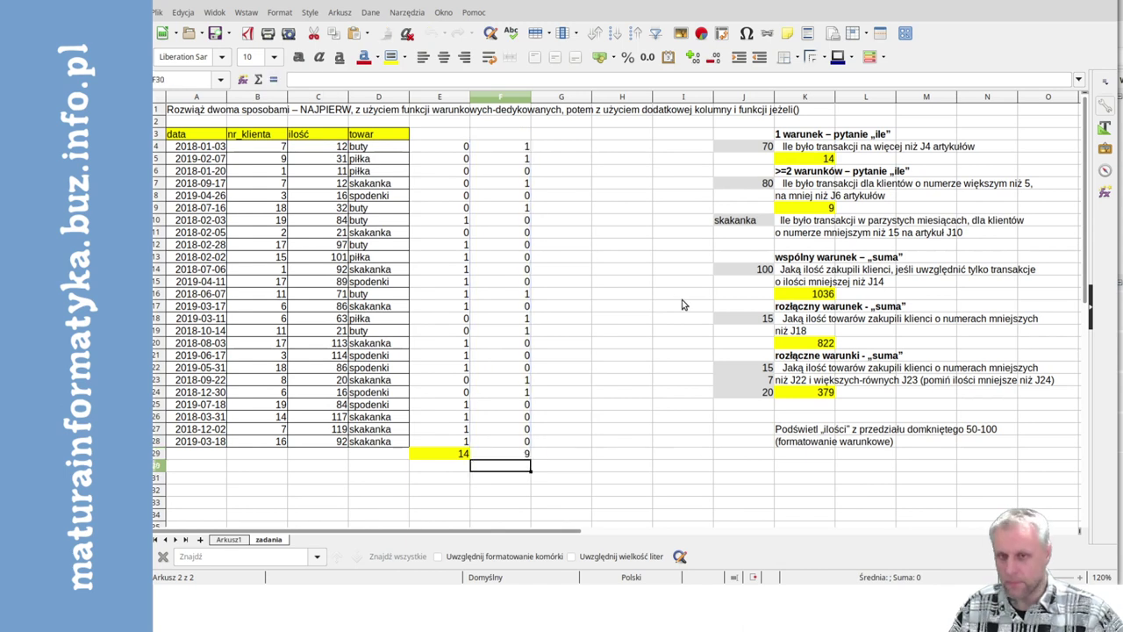
pyautogui.click(525, 455)
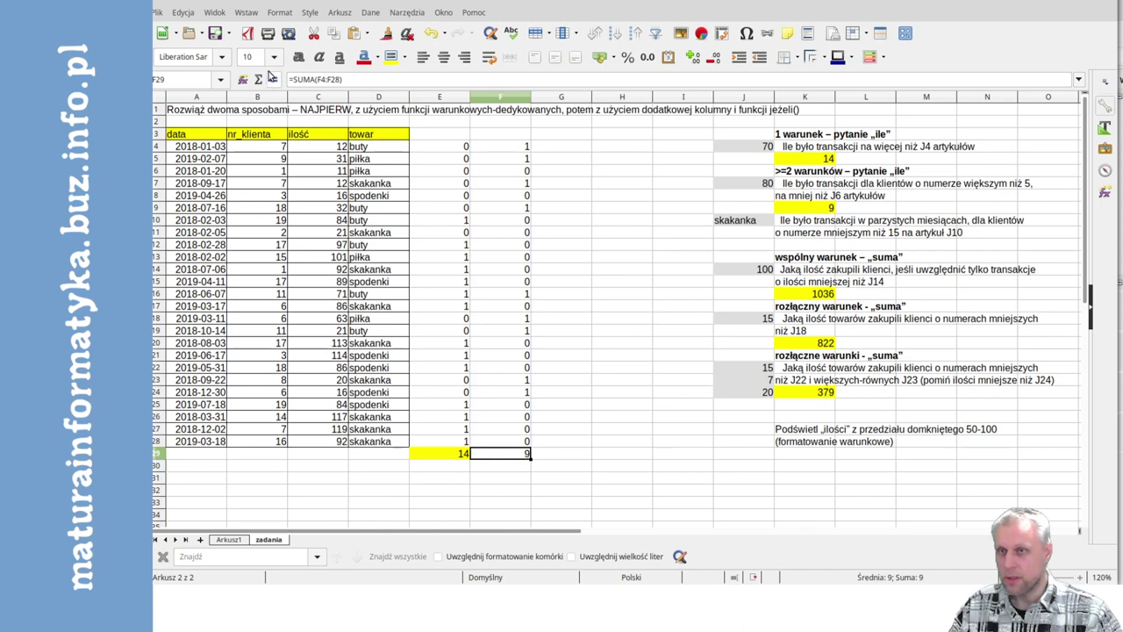
pyautogui.click(390, 58)
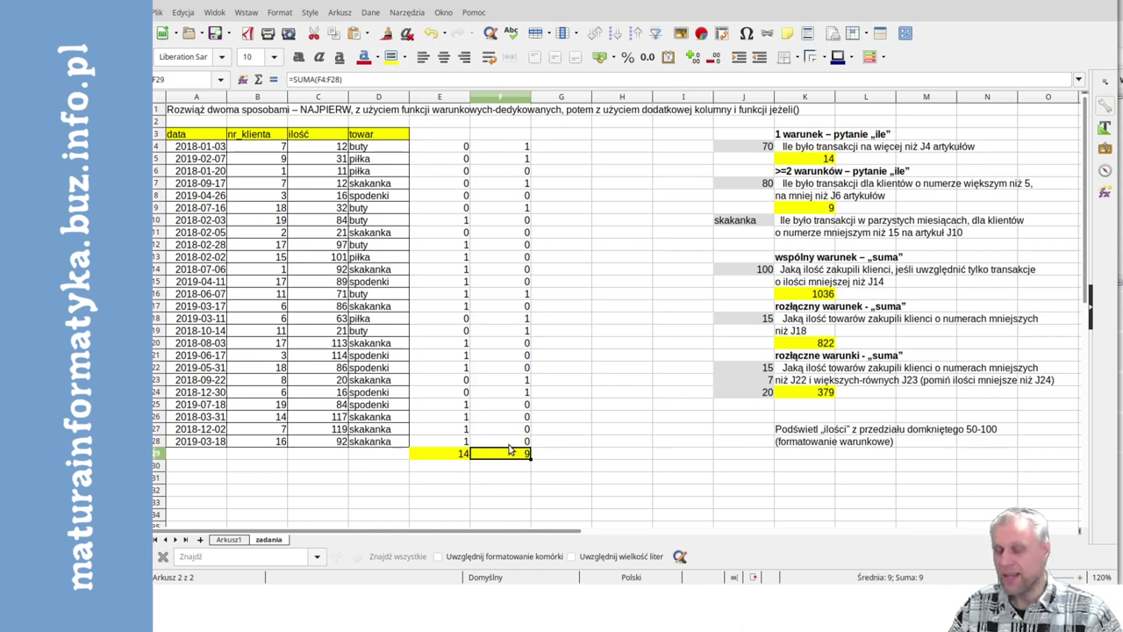
# Review the two-condition count formula in K9
pyautogui.click(816, 209)
pyautogui.doubleClick(816, 209)
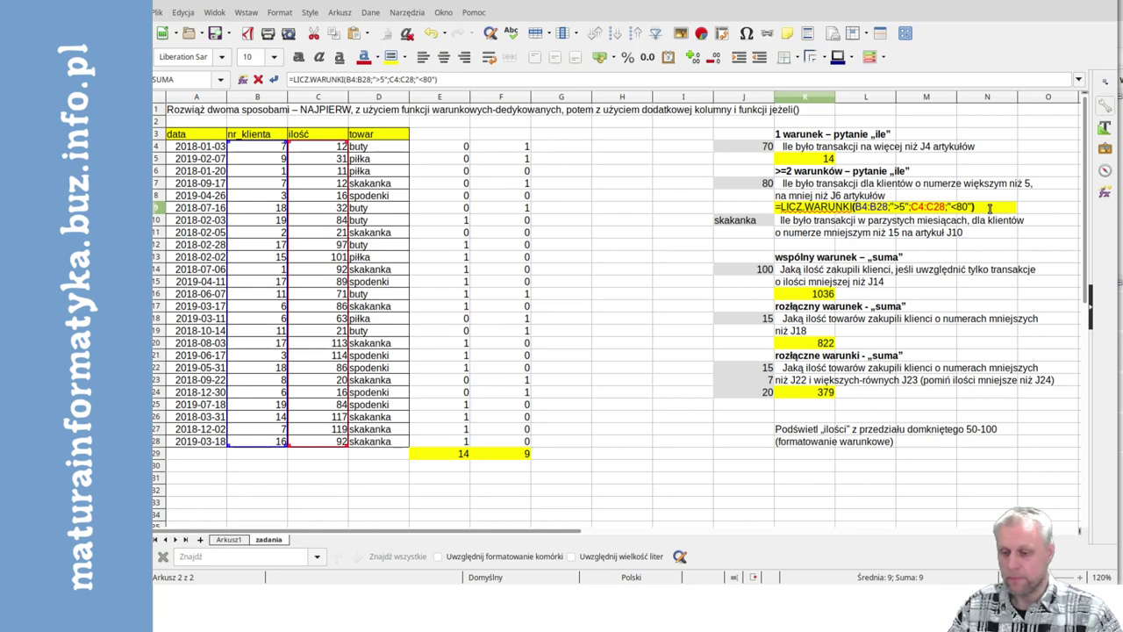
pyautogui.click(562, 145)
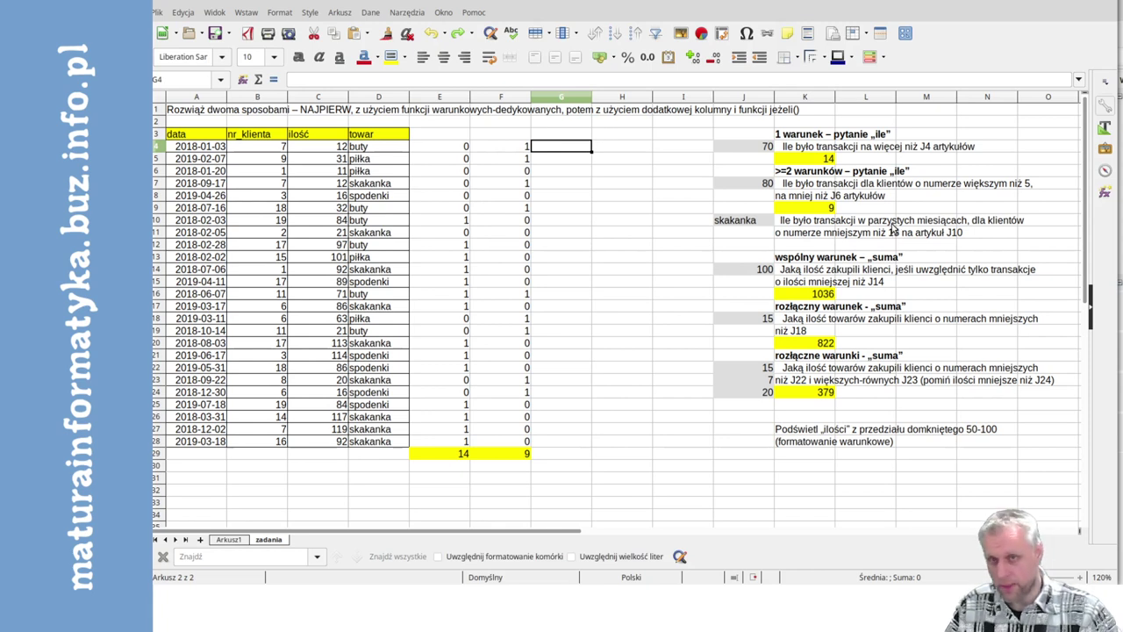
# Start G4's formula =JEŻELI(I( with conditions B4<15 and D4=$J$10
pyautogui.write('=je')
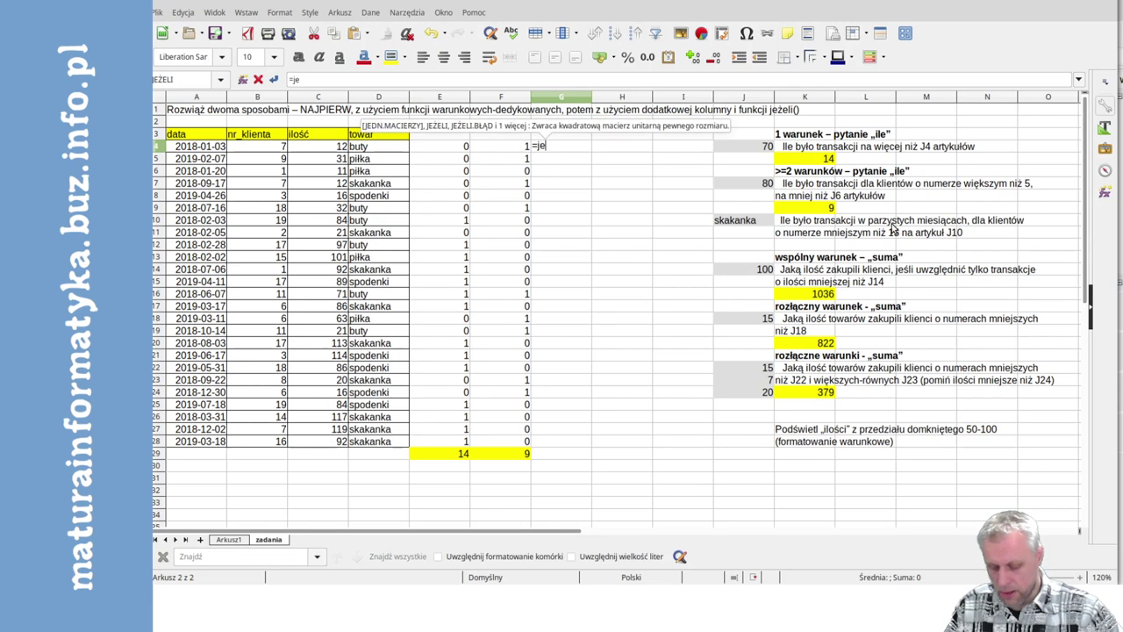
pyautogui.write('żeli(')
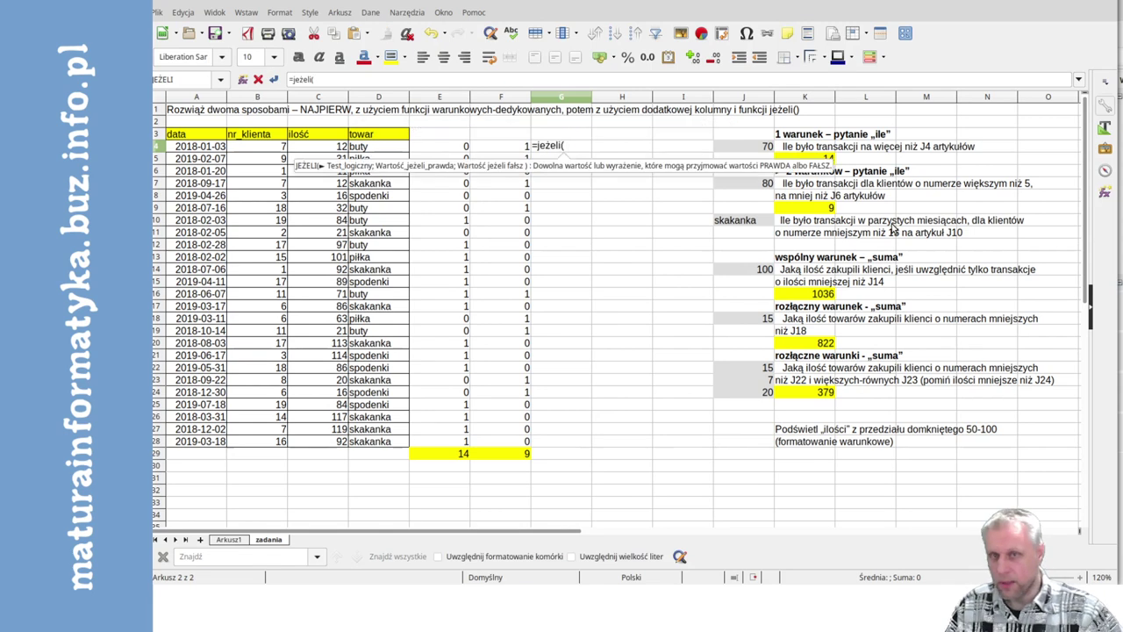
pyautogui.write('i')
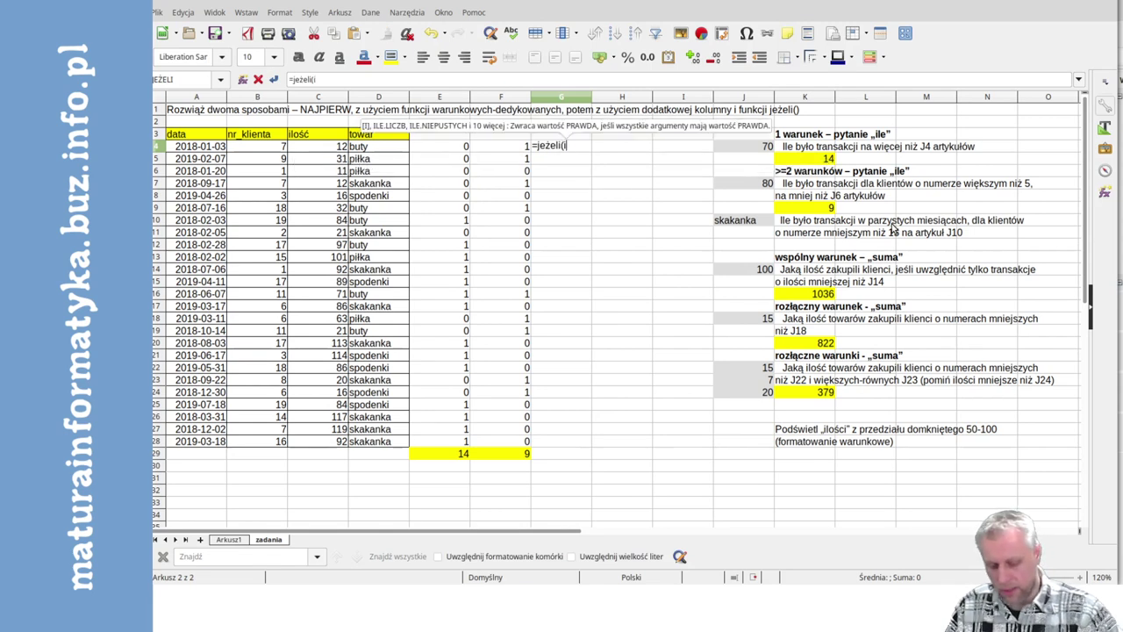
pyautogui.write('(')
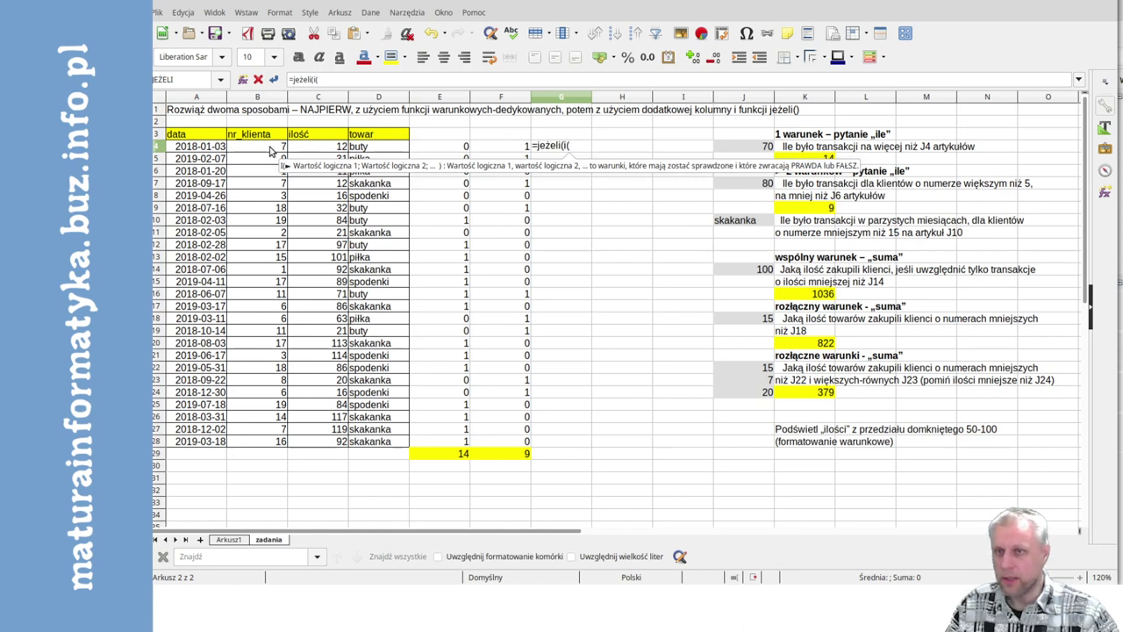
pyautogui.click(272, 147)
pyautogui.write('<')
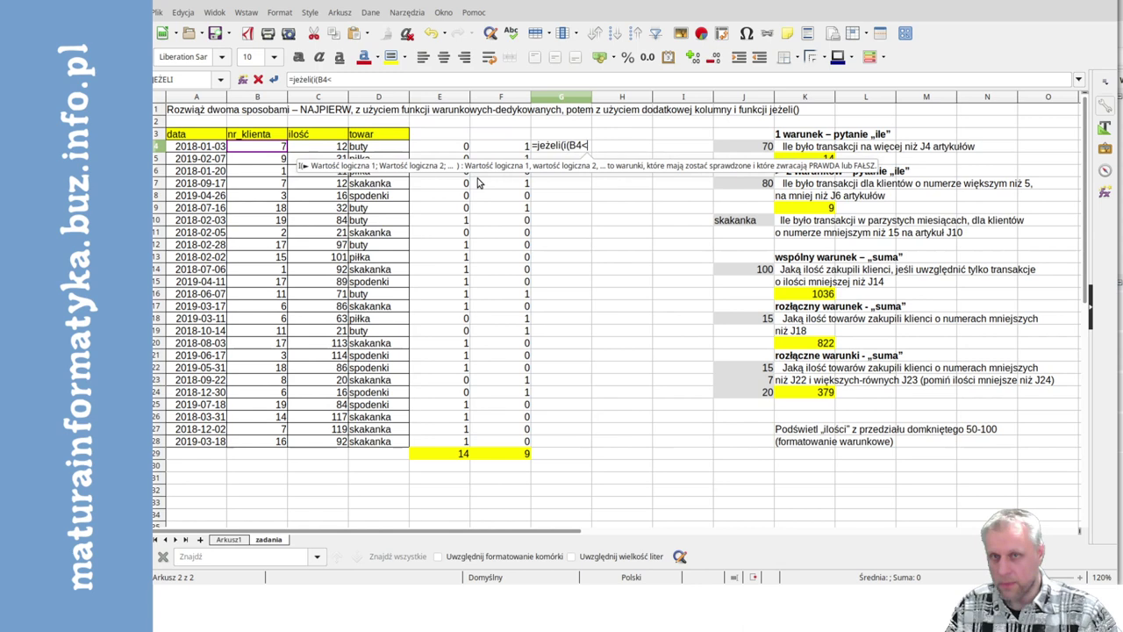
pyautogui.write('15')
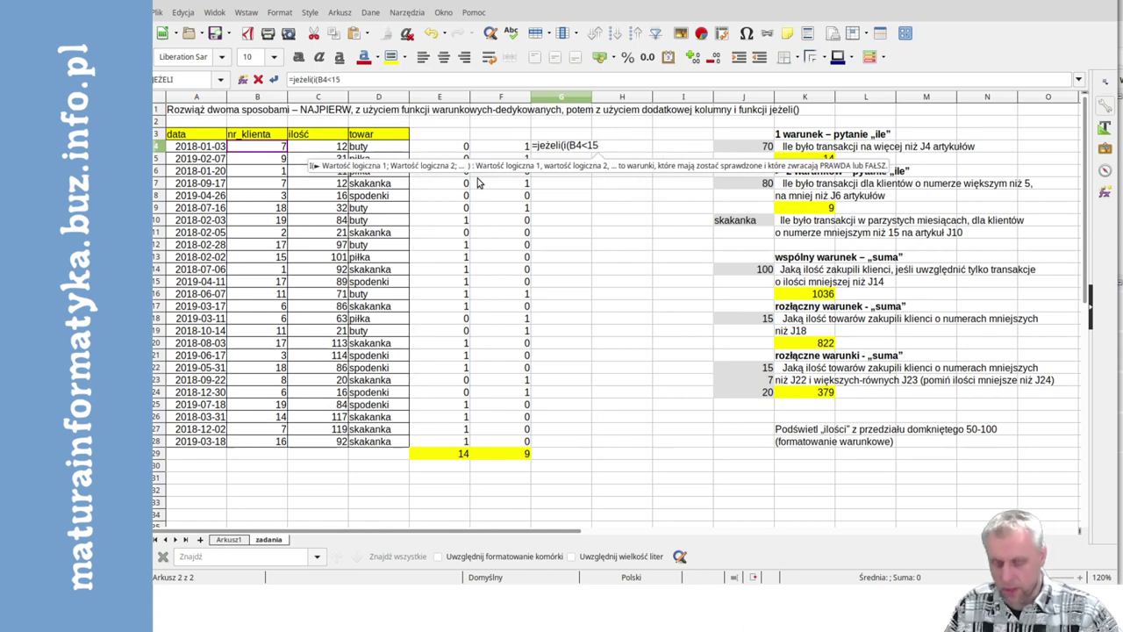
pyautogui.write(';')
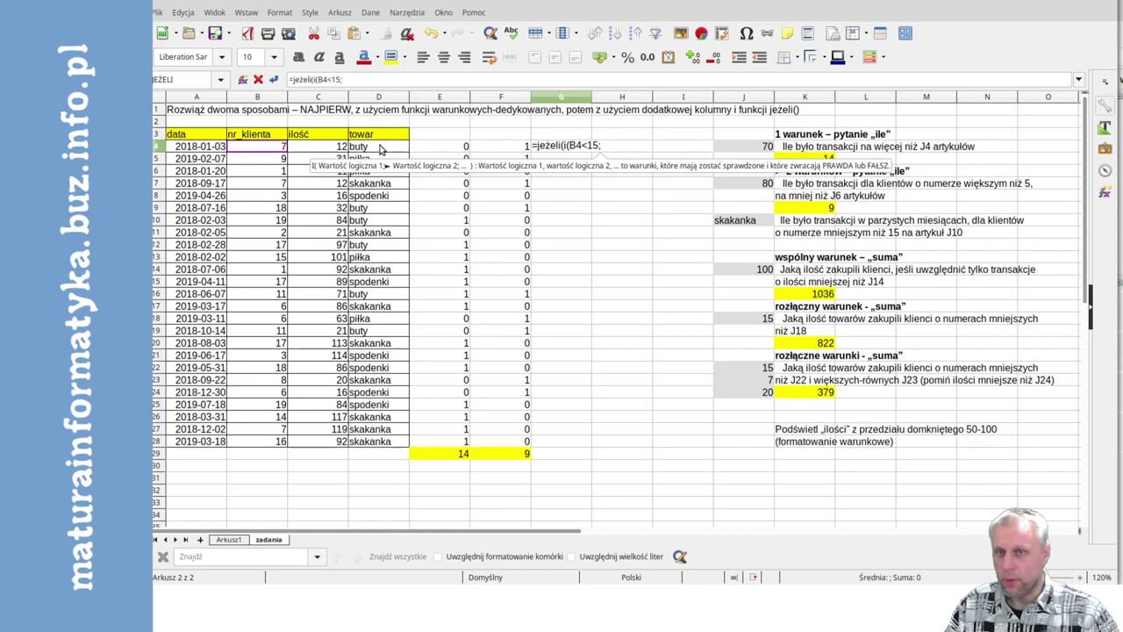
pyautogui.click(380, 147)
pyautogui.write('=')
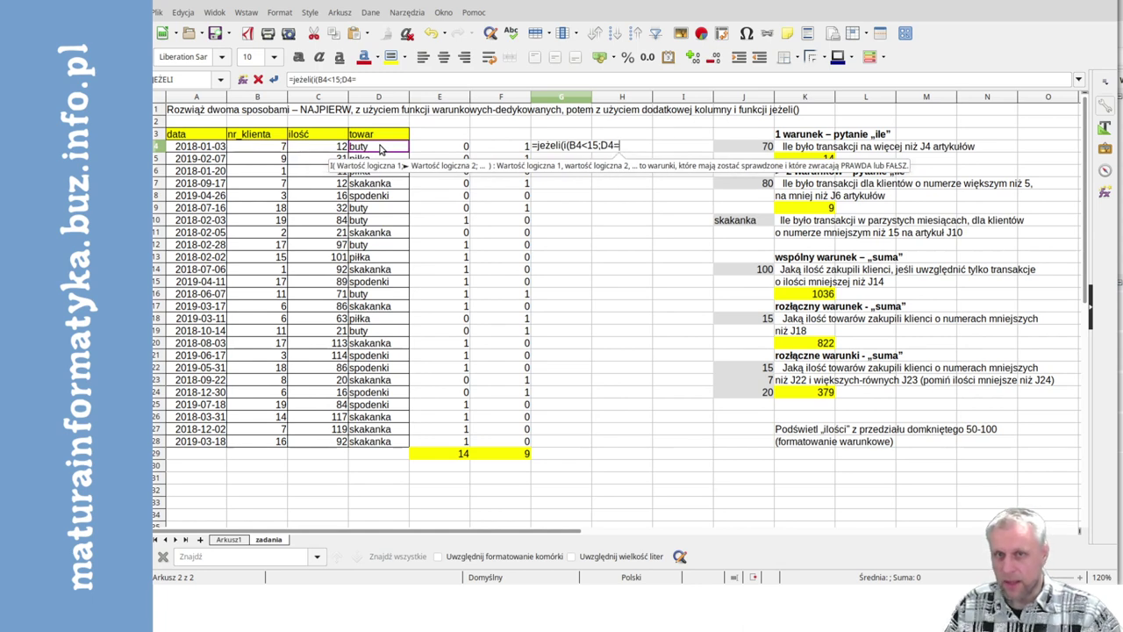
pyautogui.click(744, 225)
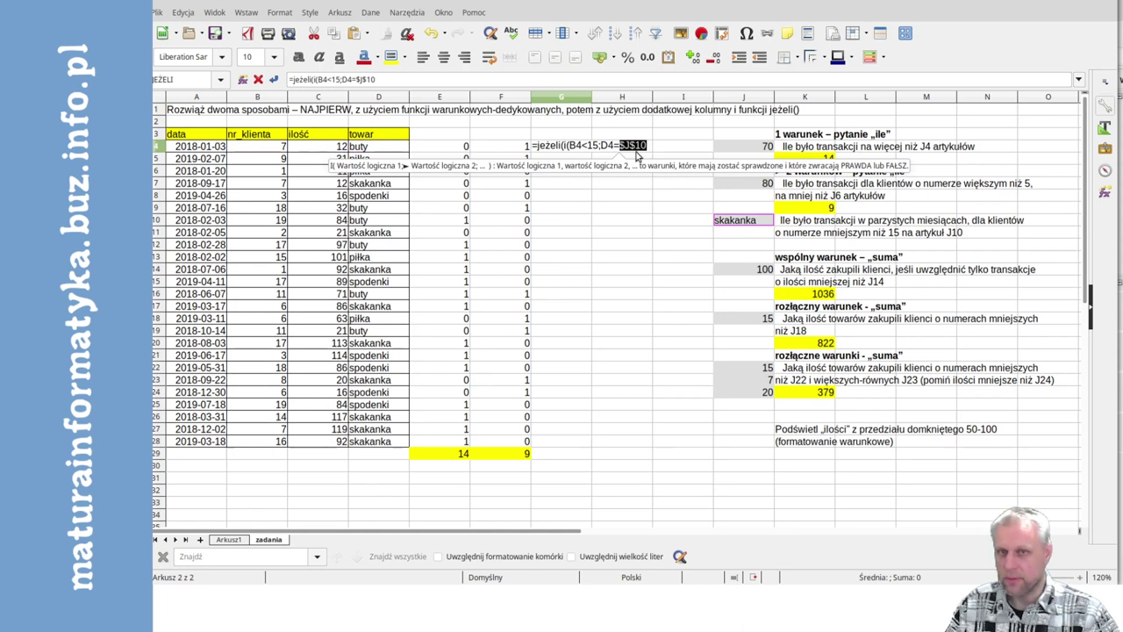
pyautogui.press('F4')
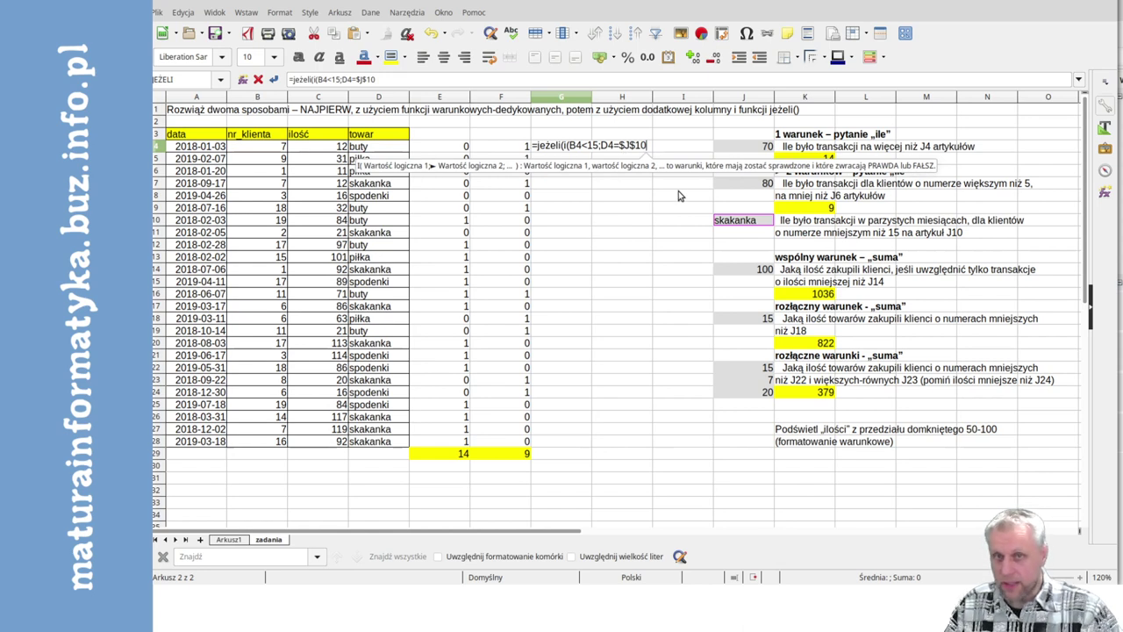
pyautogui.write(';')
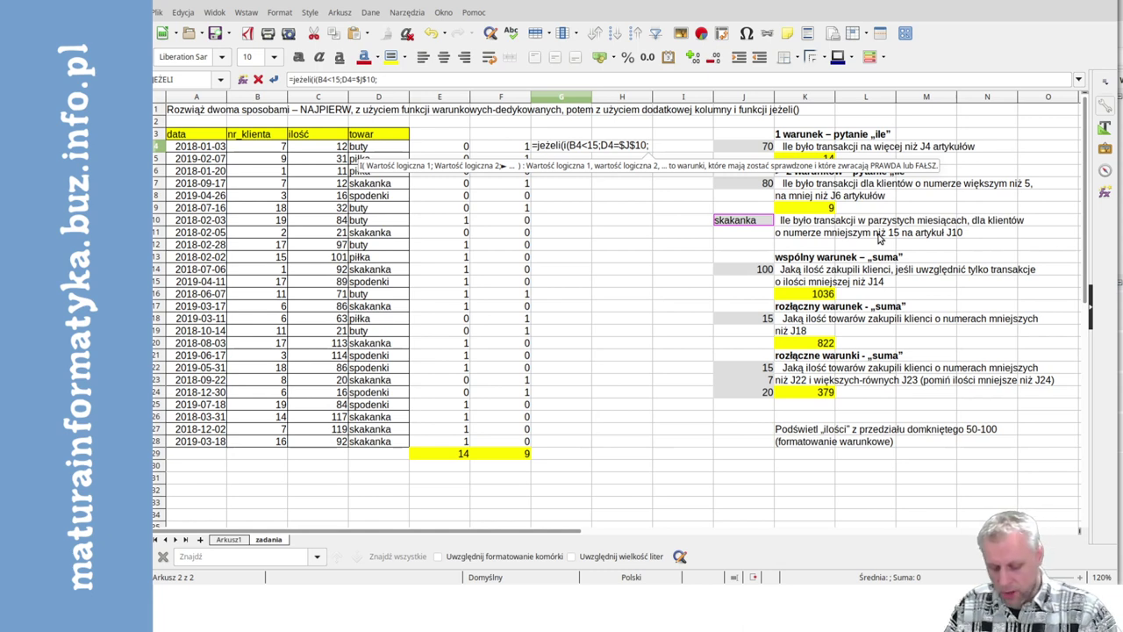
# Add the even-month test CZY.PARZYSTE(MIESIĄC(A4)) and finish the formula returning 1 or 0
pyautogui.write('miesi')
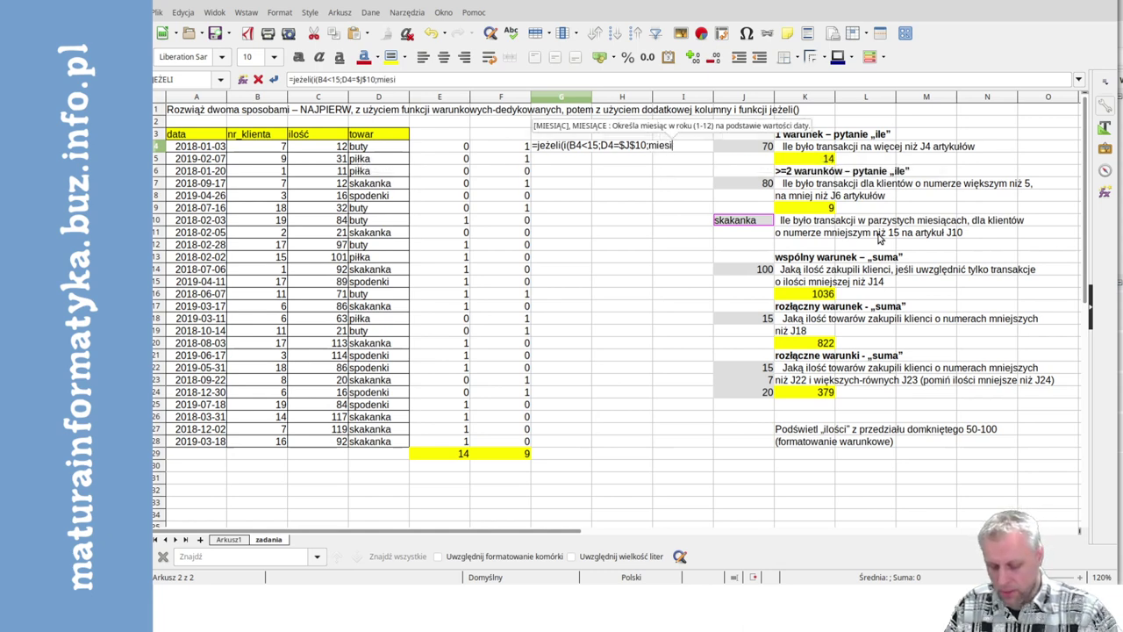
pyautogui.write('ąc(')
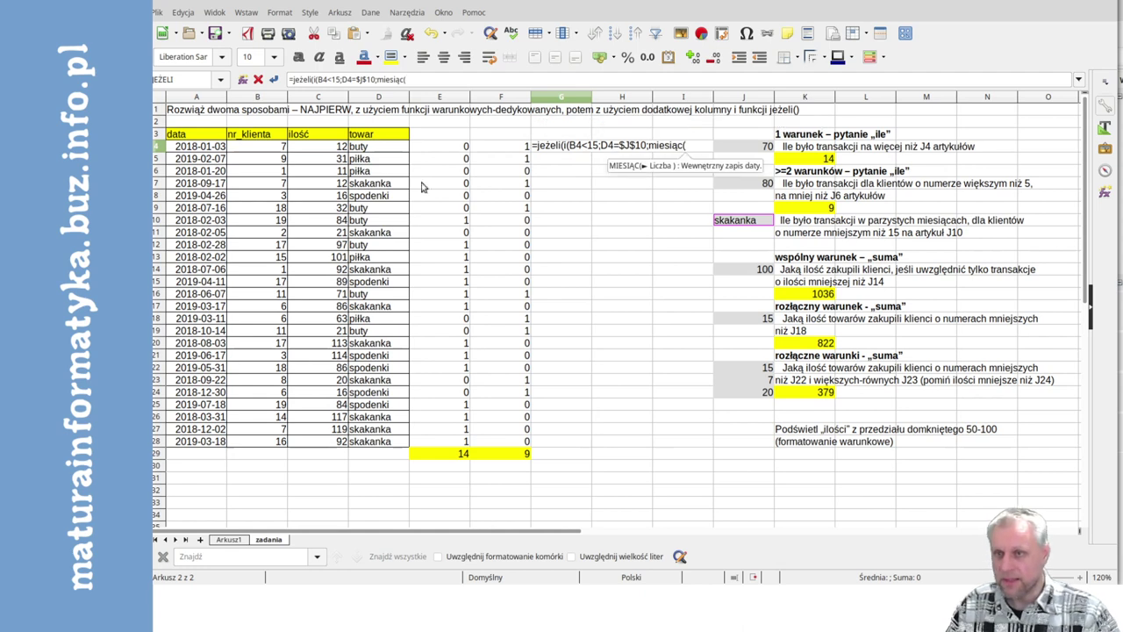
pyautogui.click(222, 148)
pyautogui.write(')')
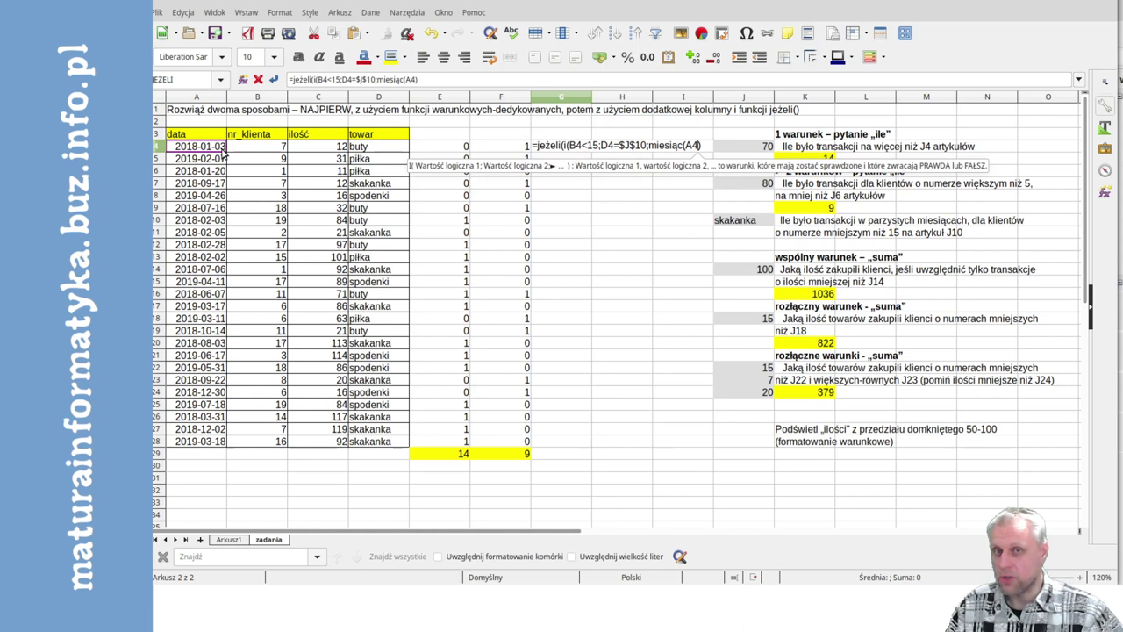
pyautogui.press('Left')
pyautogui.press('Left')
pyautogui.press('Left')
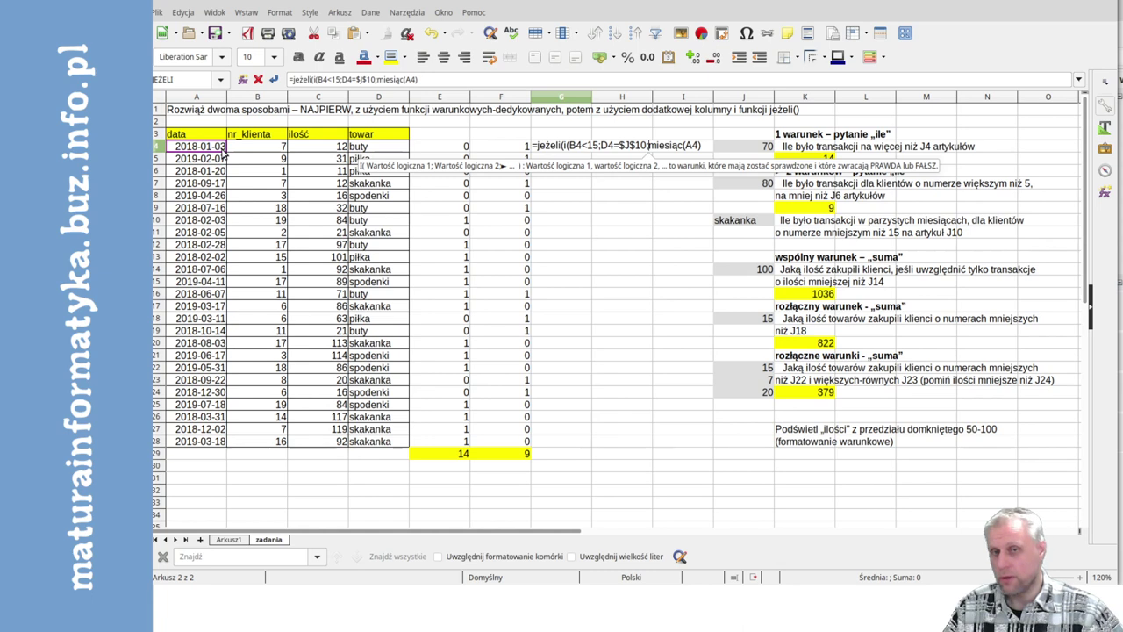
pyautogui.write('cz')
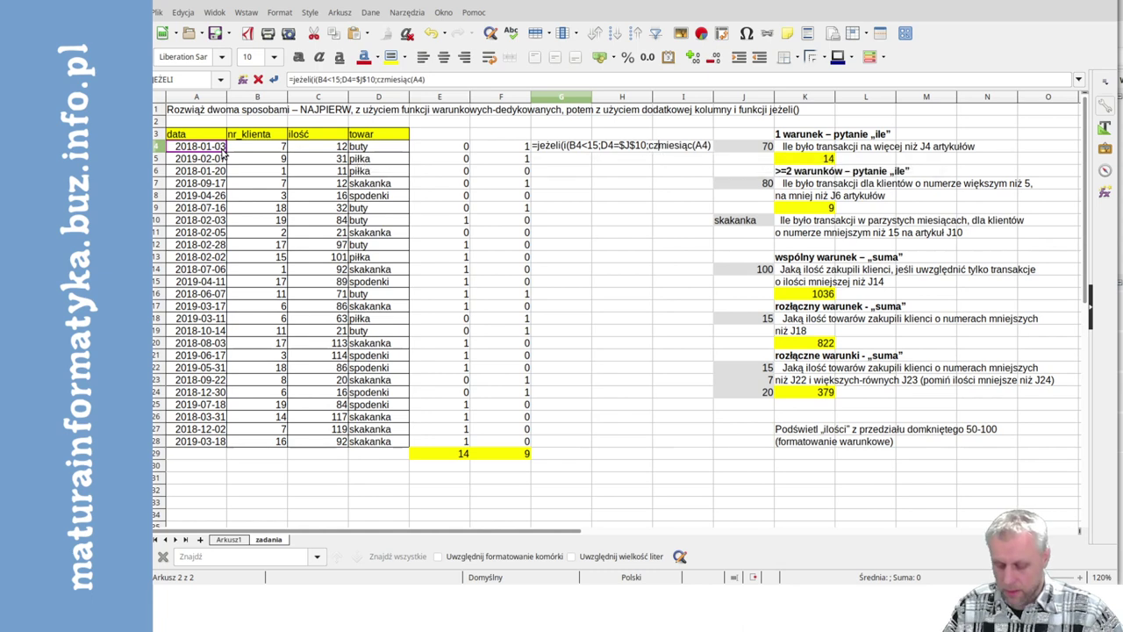
pyautogui.write('y.')
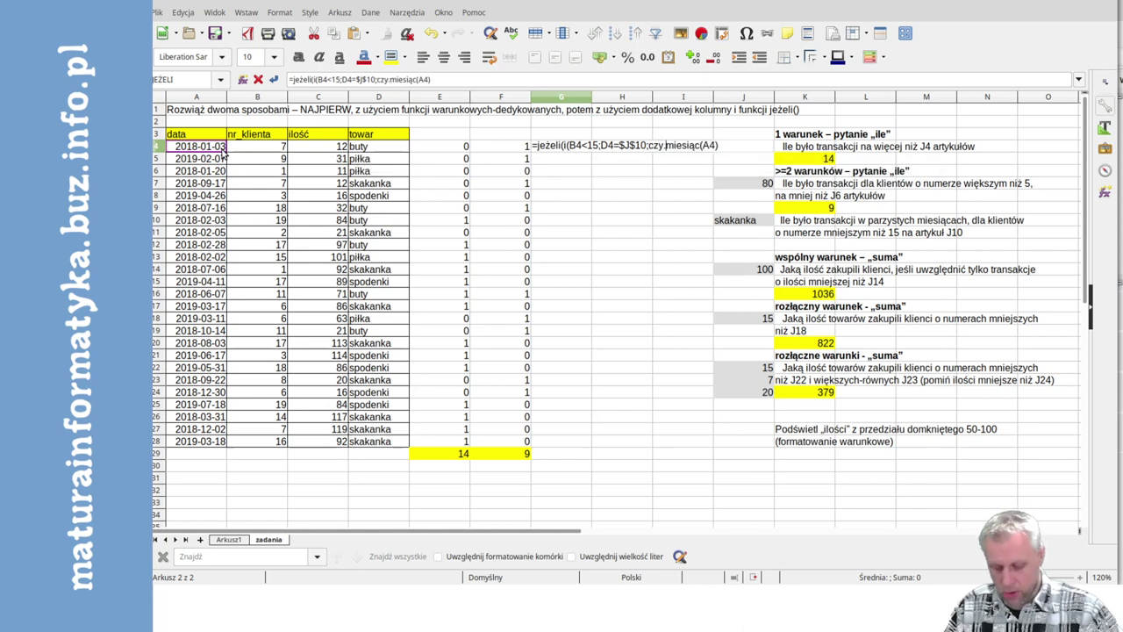
pyautogui.write('parzyste(')
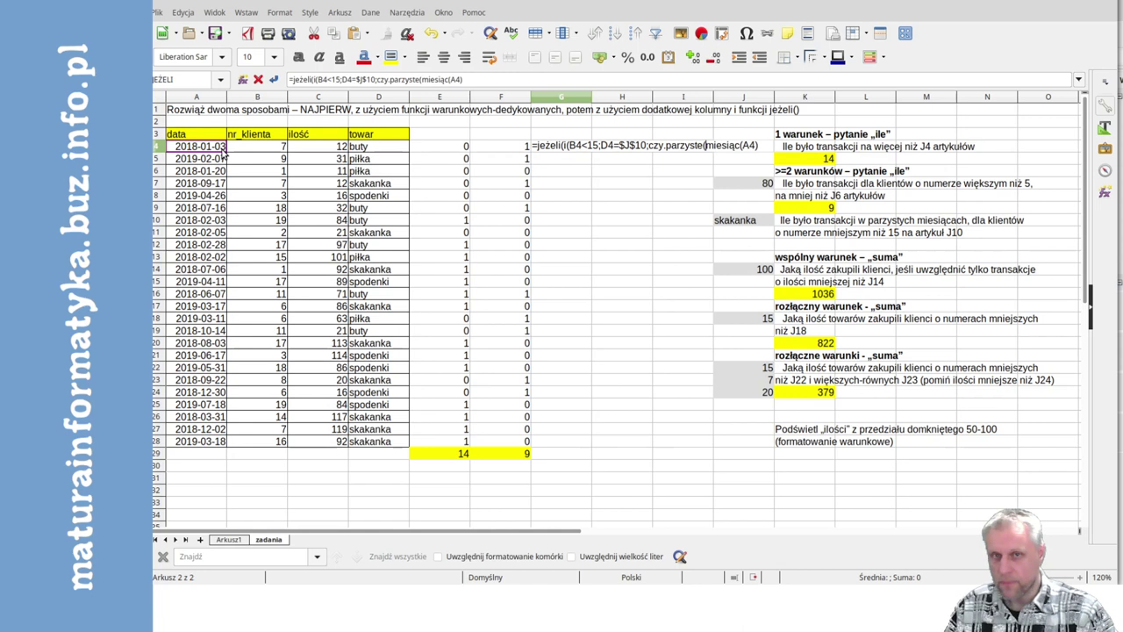
pyautogui.press('Right')
pyautogui.press('Right')
pyautogui.press('Right')
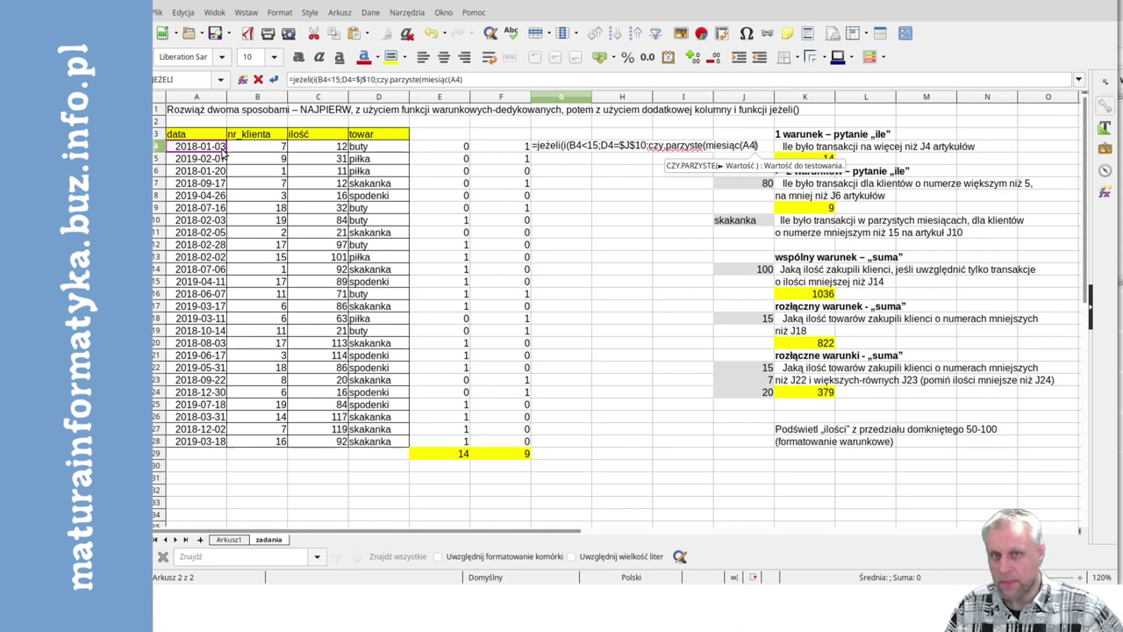
pyautogui.press('Right')
pyautogui.press('Right')
pyautogui.press('Right')
pyautogui.write(')')
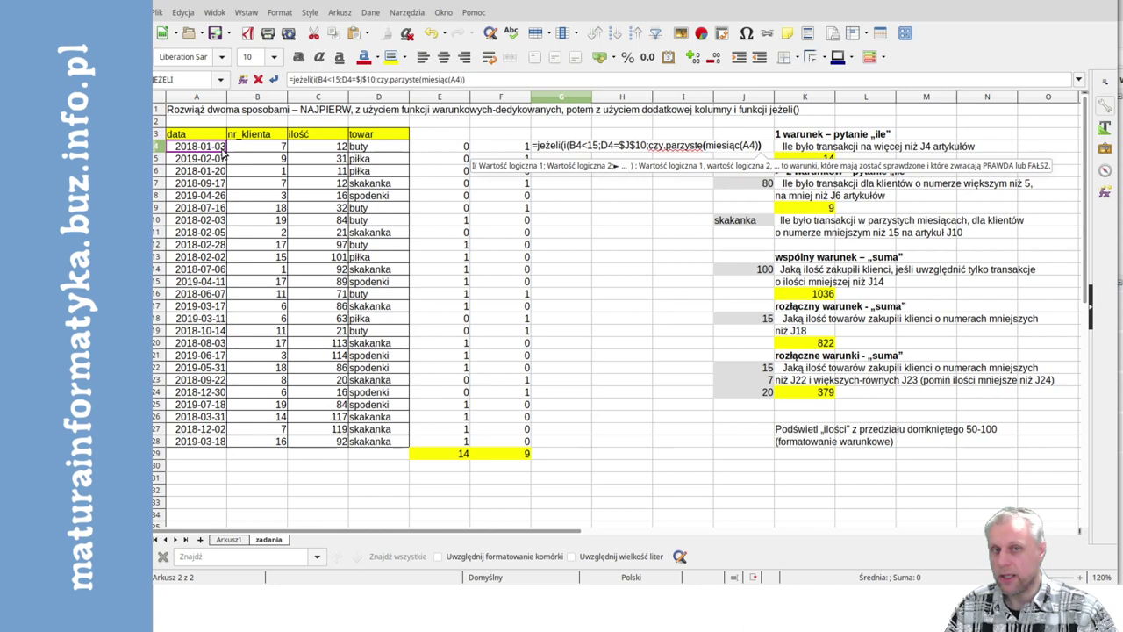
pyautogui.write(')')
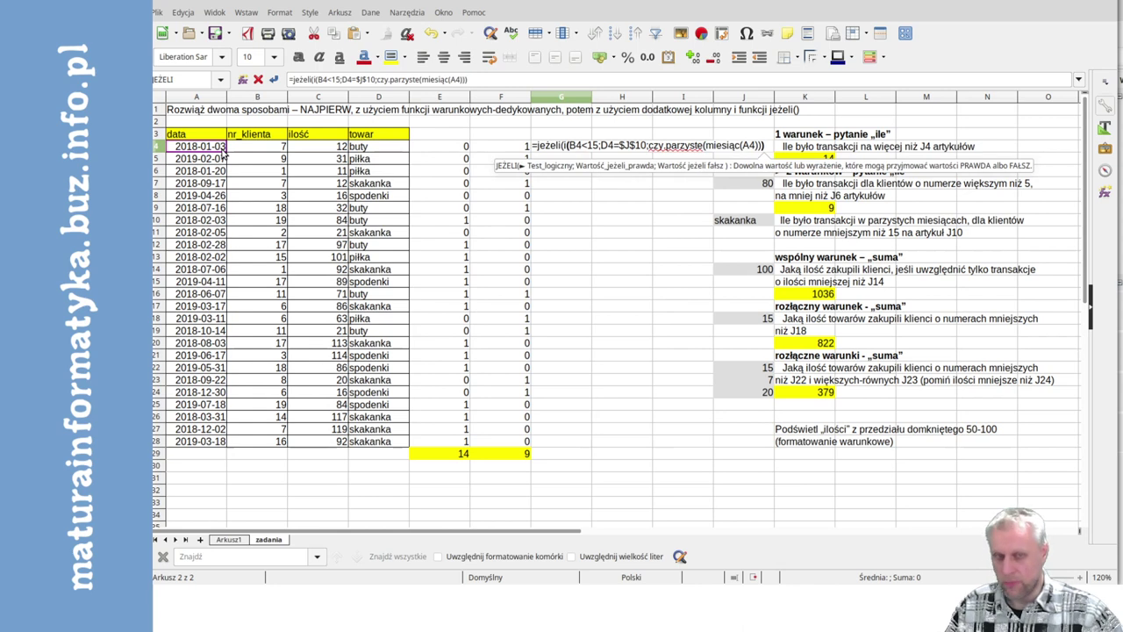
pyautogui.write(';')
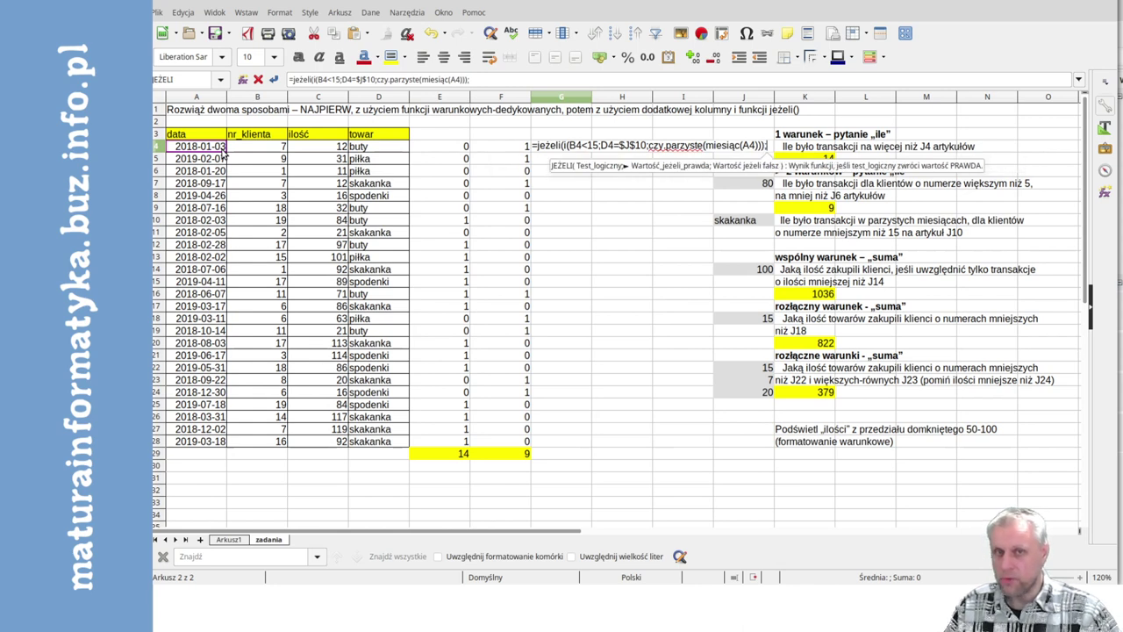
pyautogui.write('1')
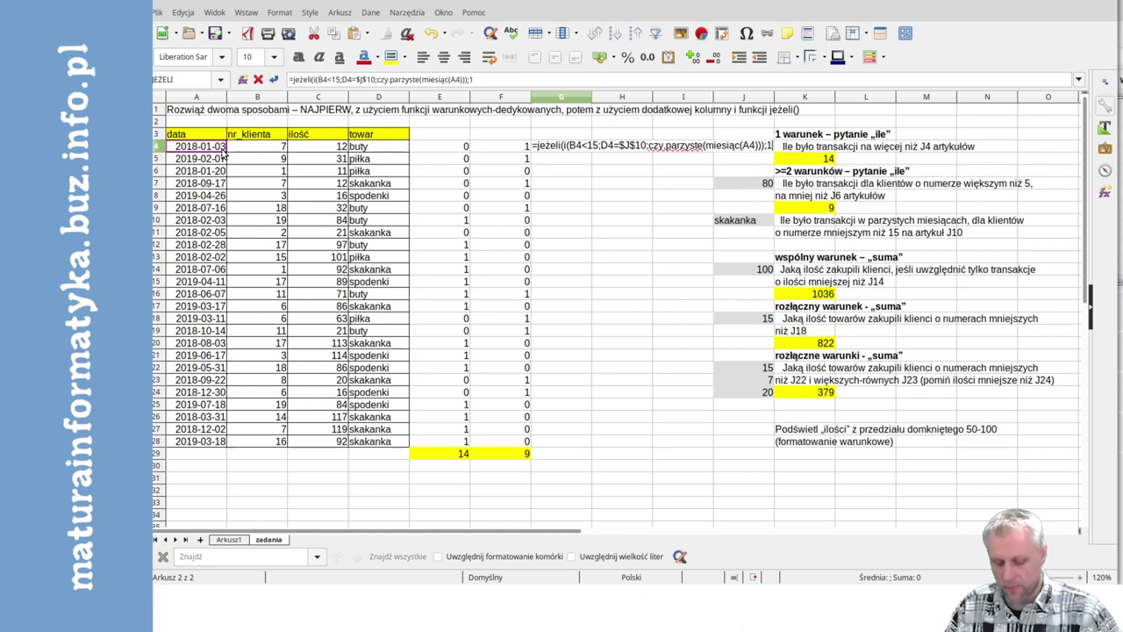
pyautogui.write(';0')
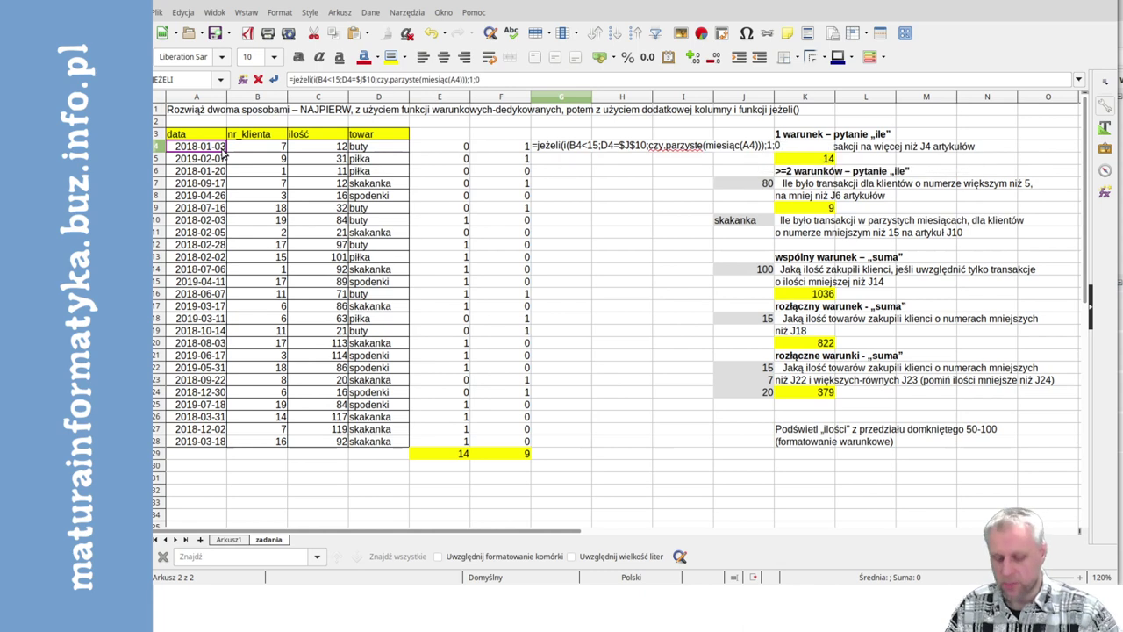
pyautogui.write(')')
pyautogui.press('Return')
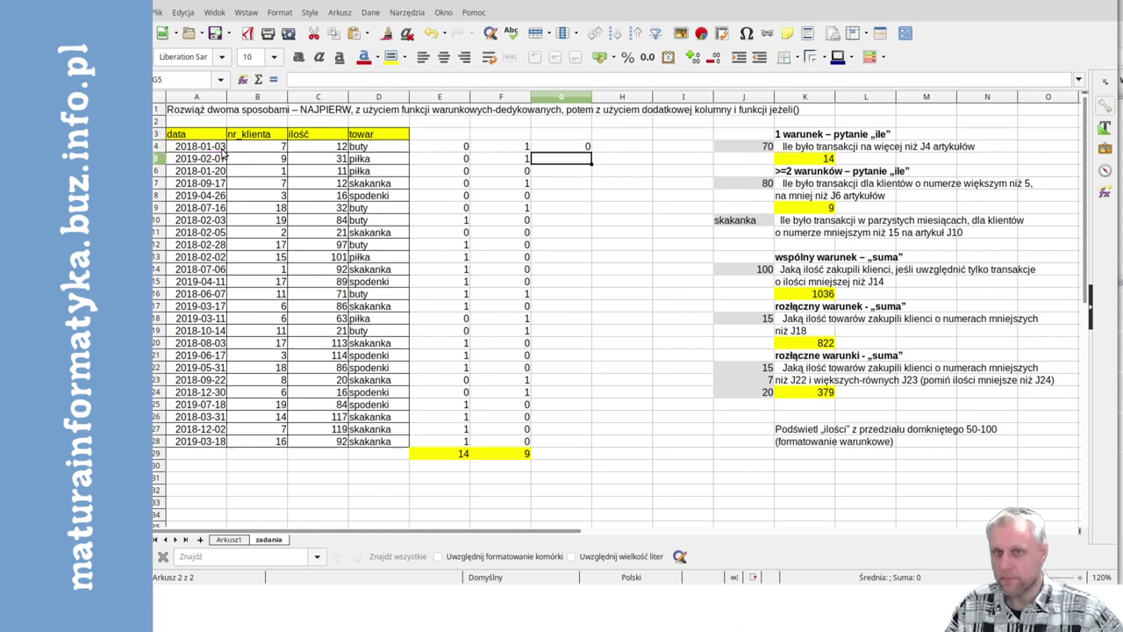
# Copy the G4 flag formula down through G28
pyautogui.press('Up')
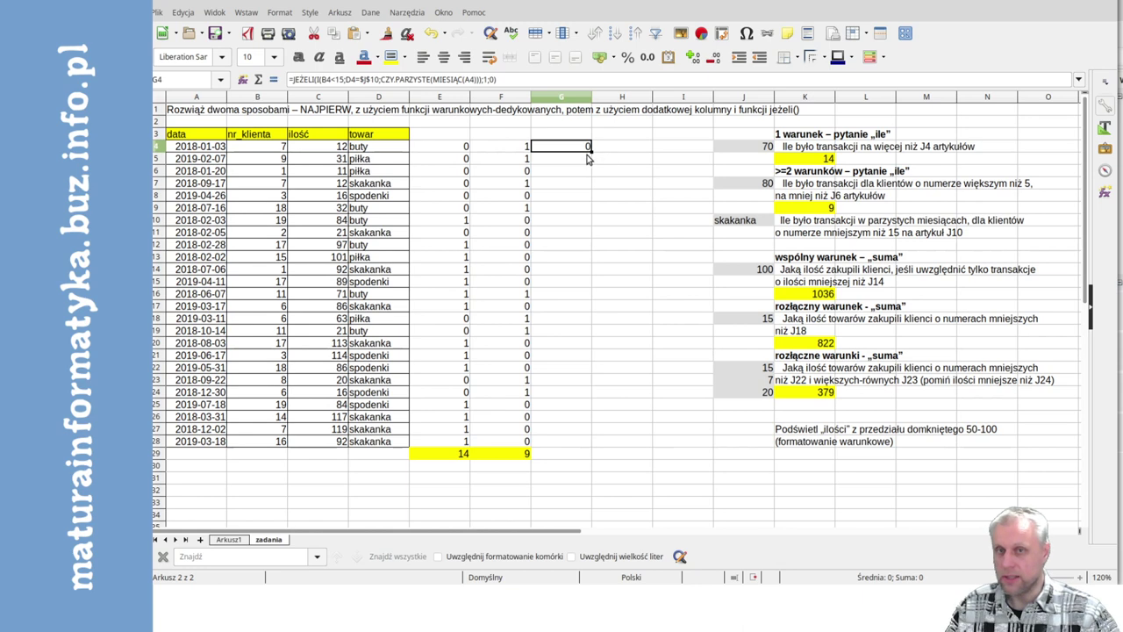
pyautogui.moveTo(592, 151); pyautogui.dragTo(585, 445)
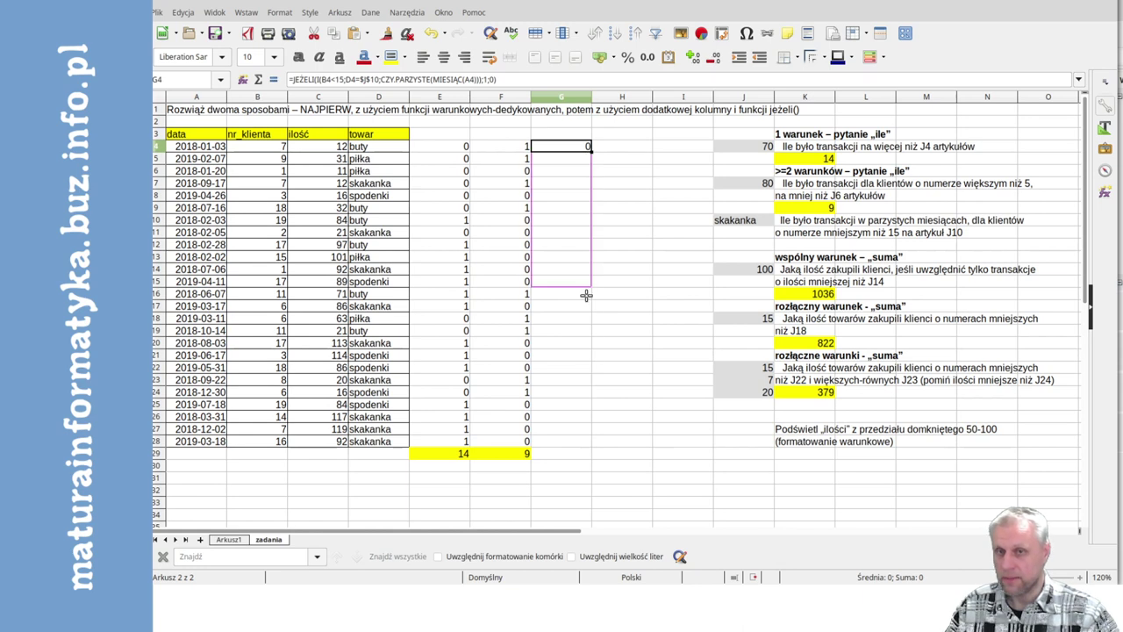
pyautogui.click(578, 235)
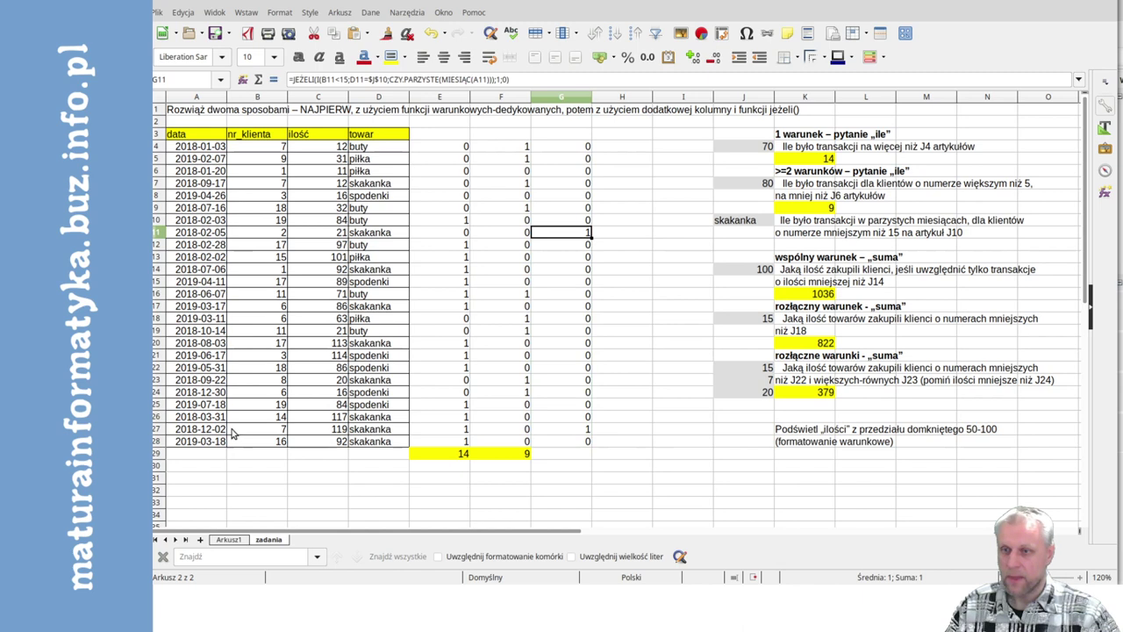
# Total column G in G29 with =SUMA(G4:G28), giving 2
pyautogui.click(561, 454)
pyautogui.click(259, 82)
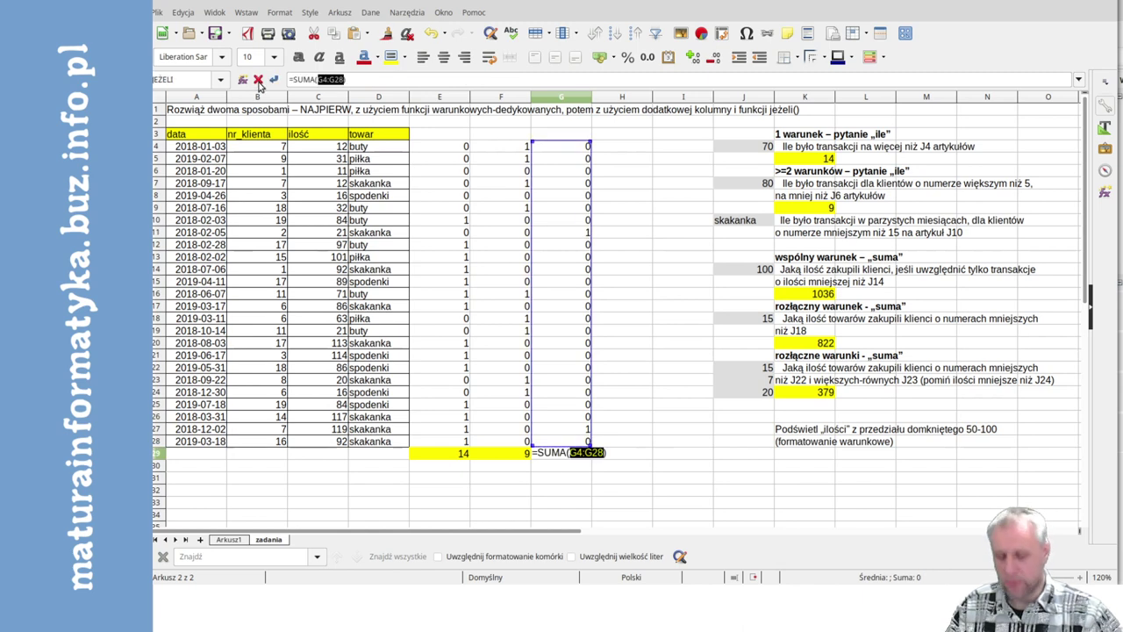
pyautogui.click(259, 82)
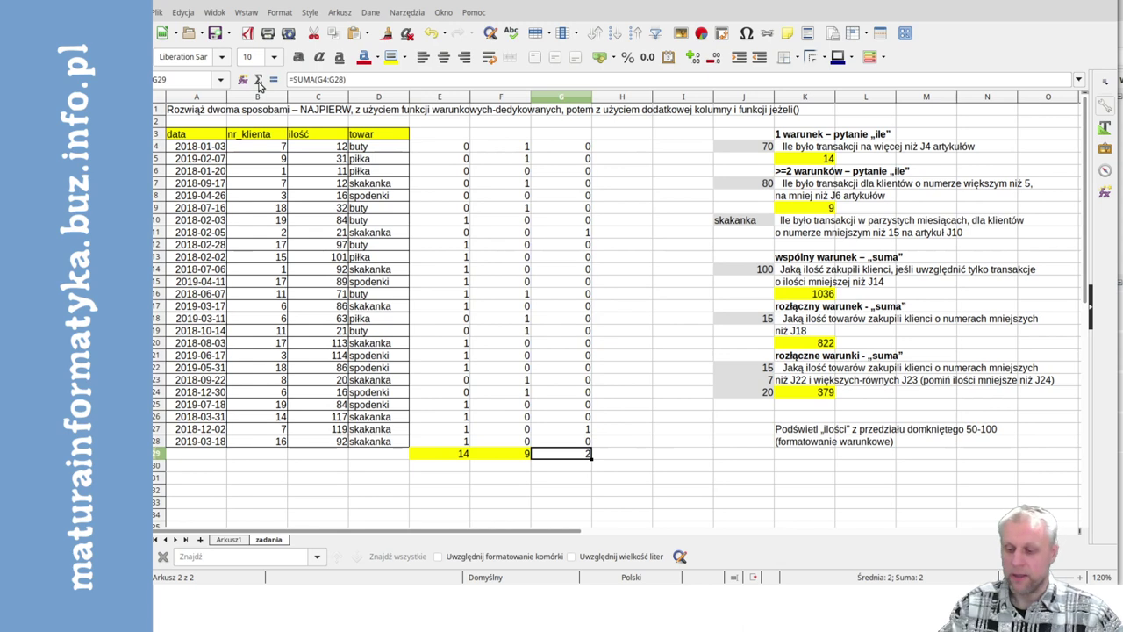
pyautogui.click(622, 147)
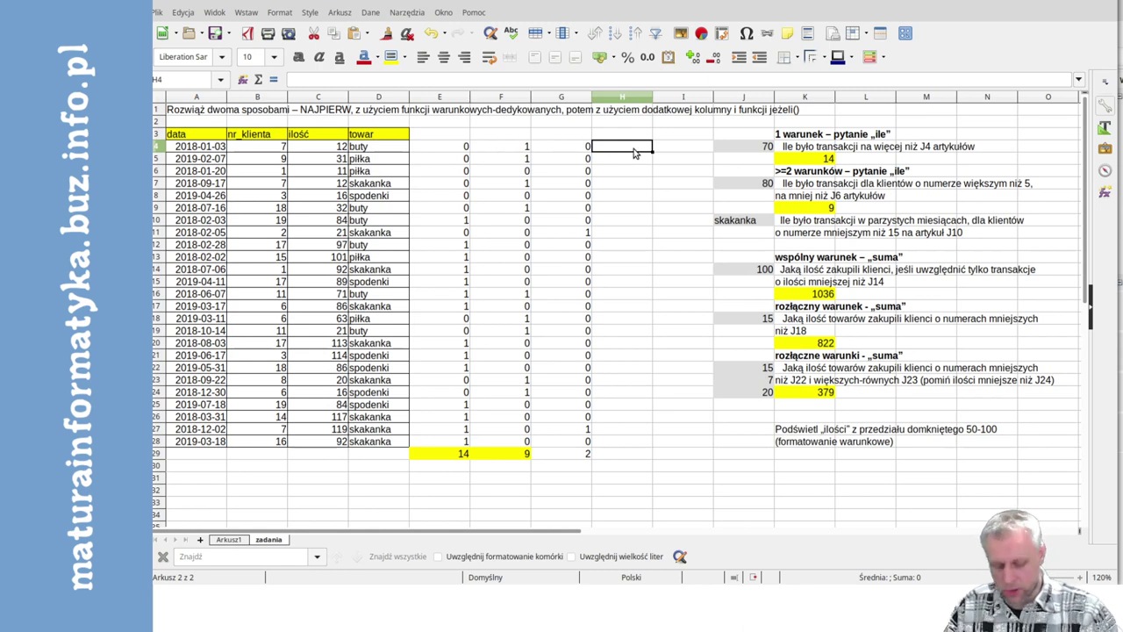
# Enter =JEŻELI(C4<$J$14;C4;0) in H4, which returns 12
pyautogui.write('=jeżel')
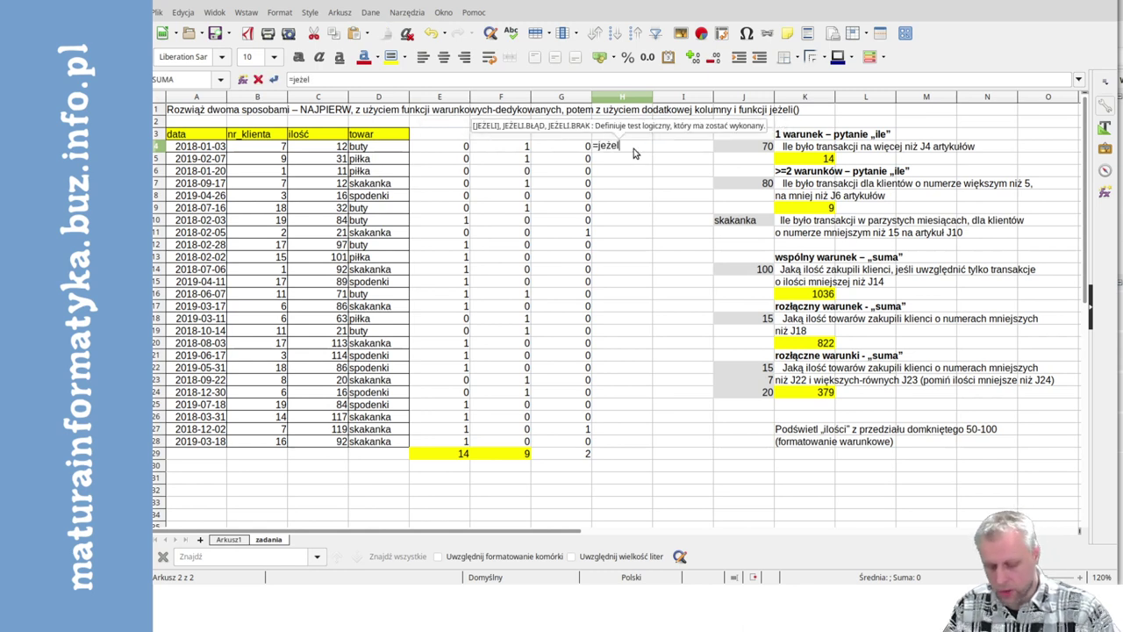
pyautogui.write('i(')
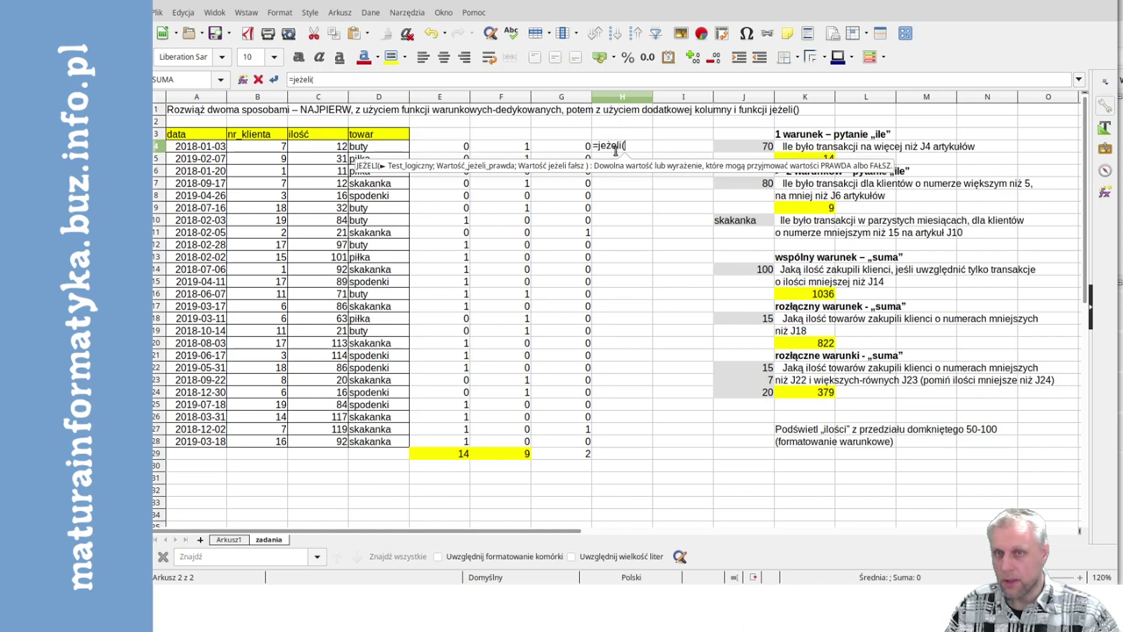
pyautogui.click(317, 151)
pyautogui.write('<')
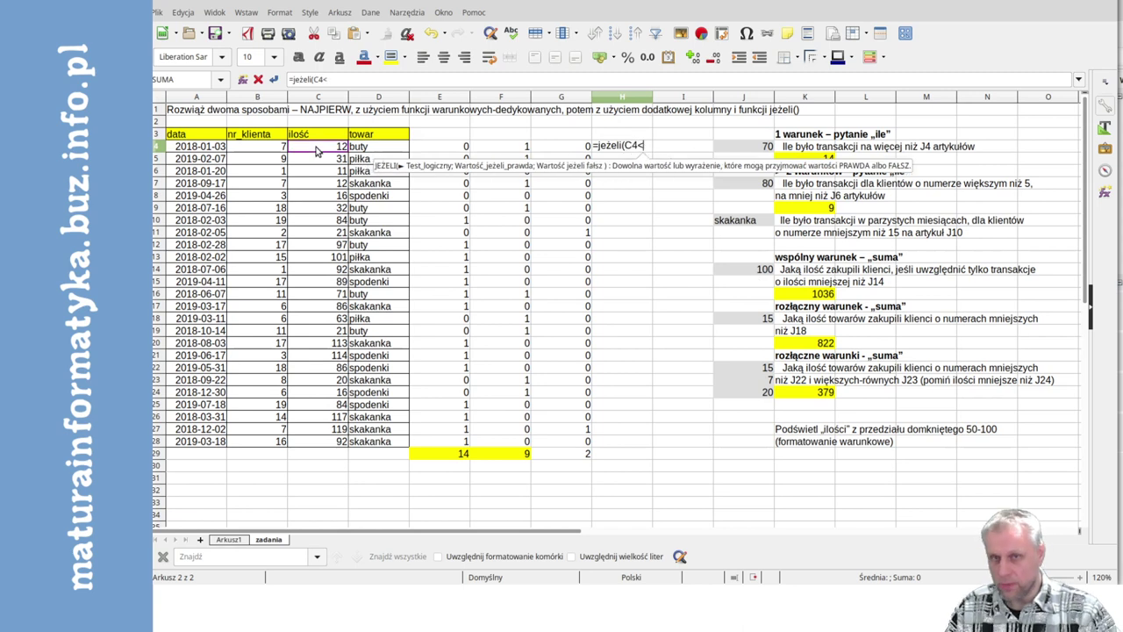
pyautogui.click(765, 275)
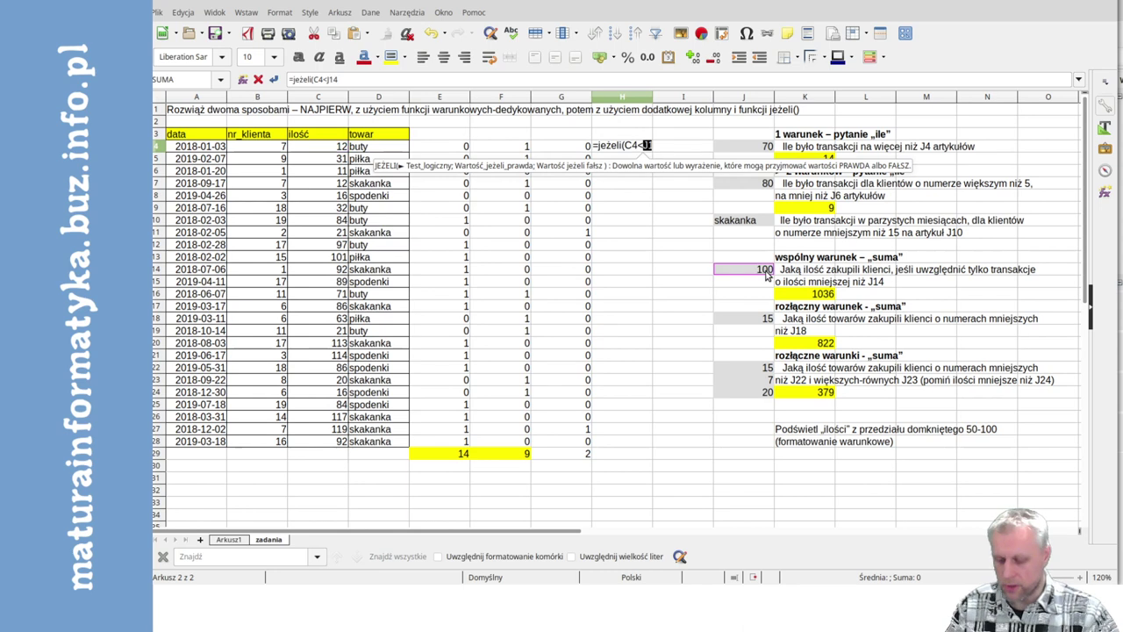
pyautogui.hotkey('shift', 'F4')
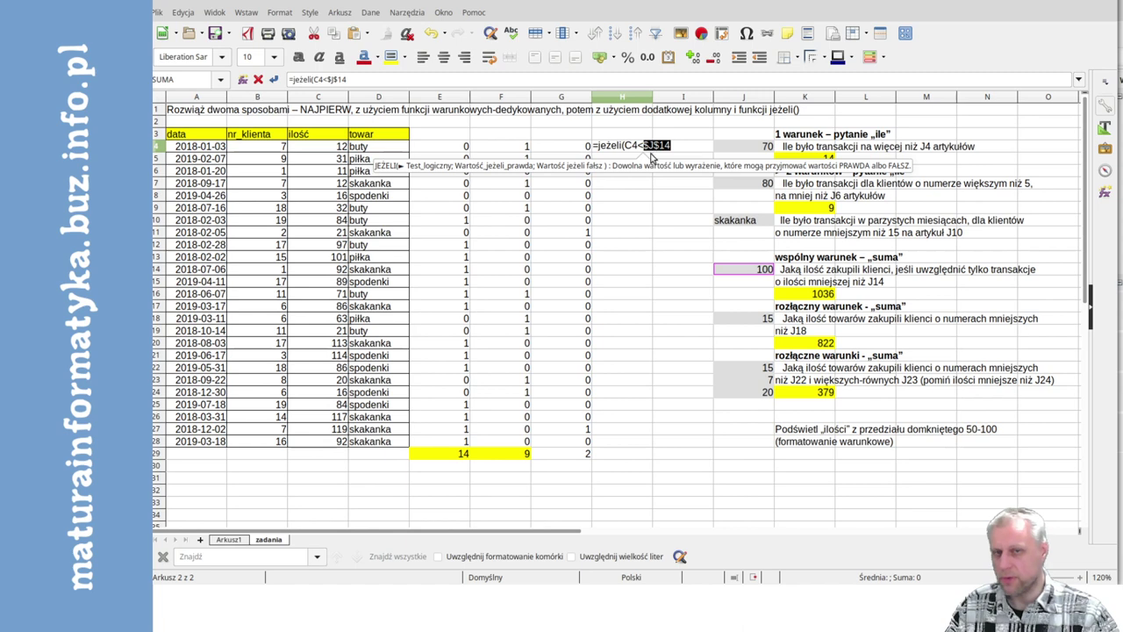
pyautogui.click(677, 146)
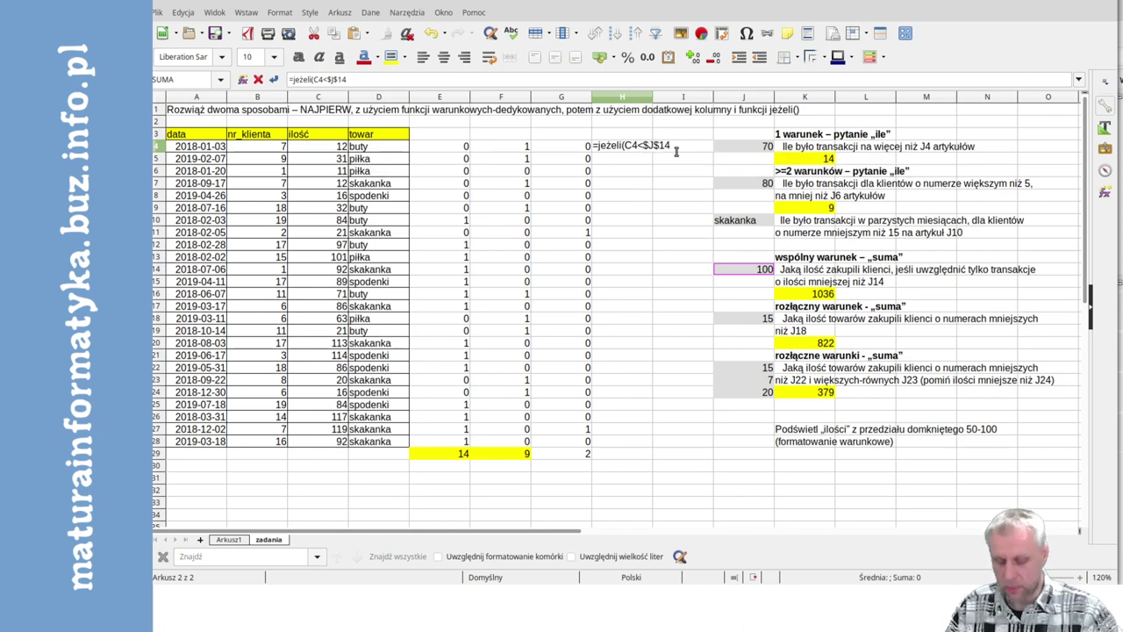
pyautogui.write(';')
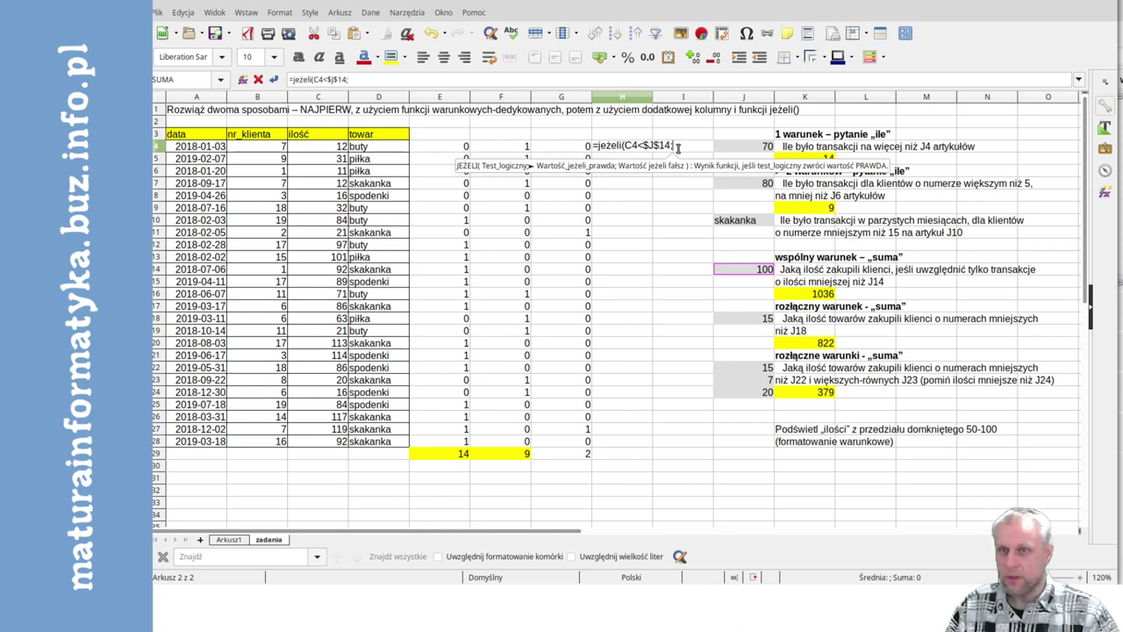
pyautogui.click(333, 151)
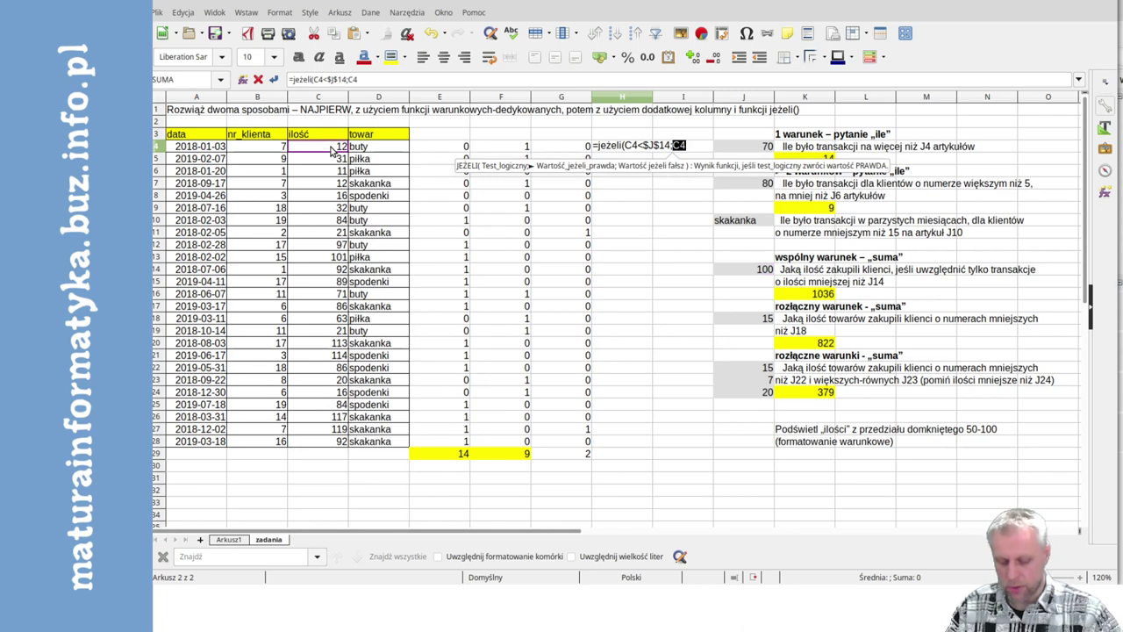
pyautogui.write(';0')
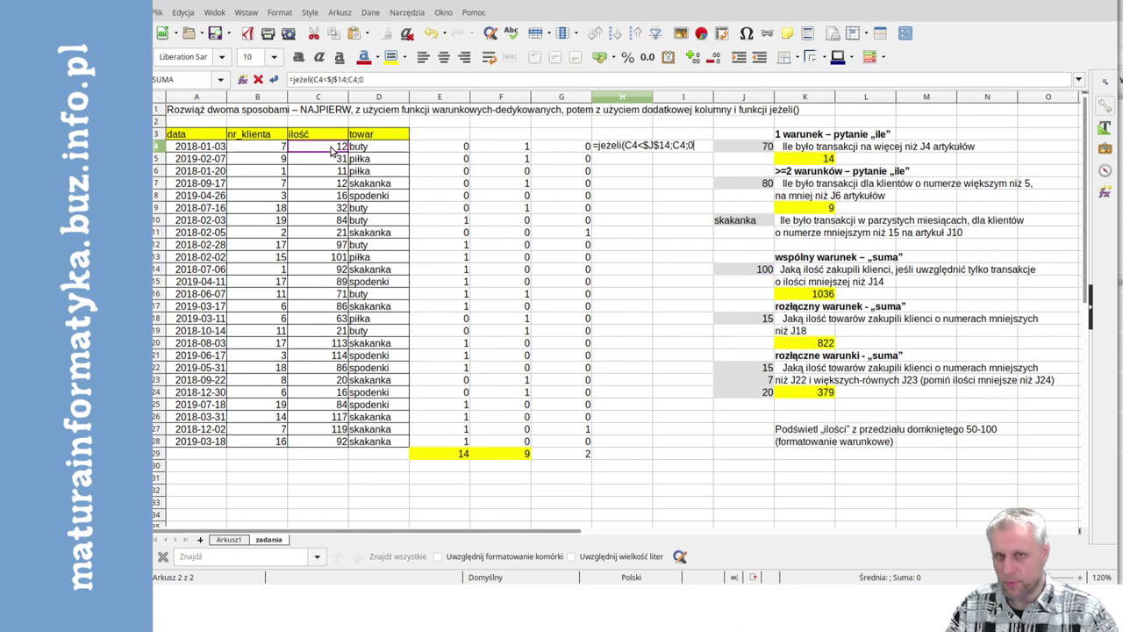
pyautogui.press('Return')
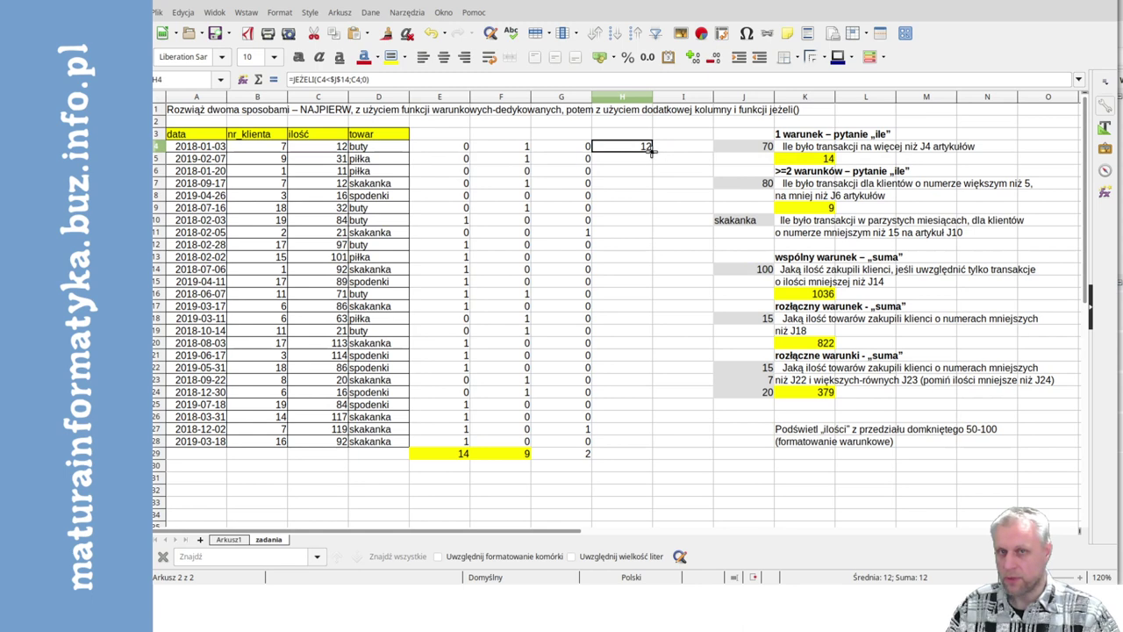
# Fill the H4 formula down to H28 and total it in a yellow H29 as 1036
pyautogui.moveTo(652, 151); pyautogui.dragTo(654, 451)
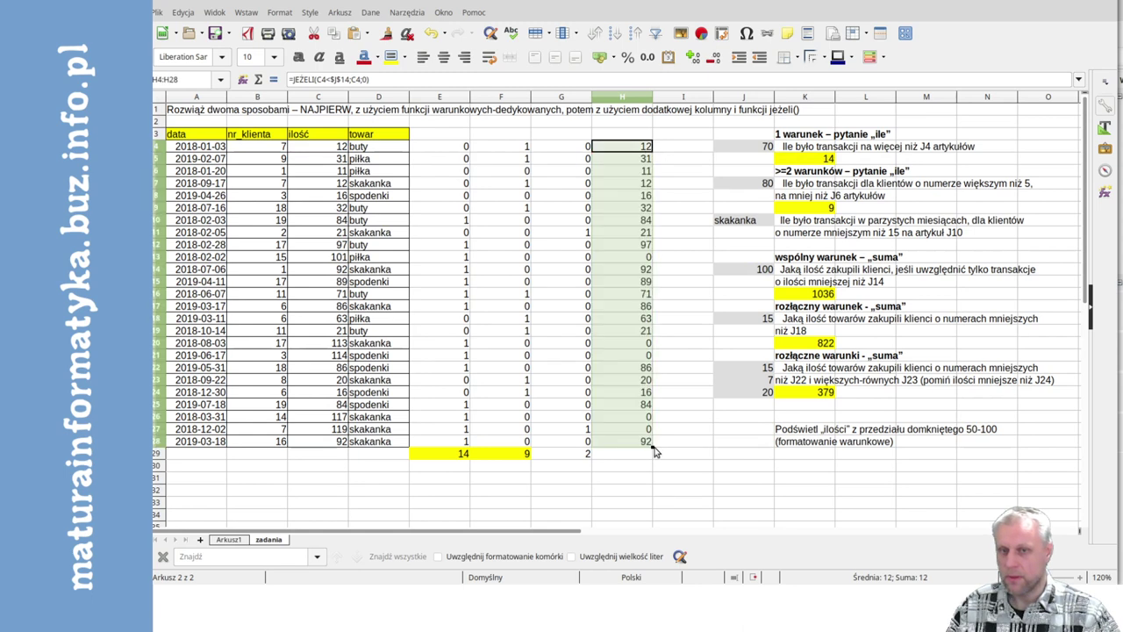
pyautogui.click(640, 263)
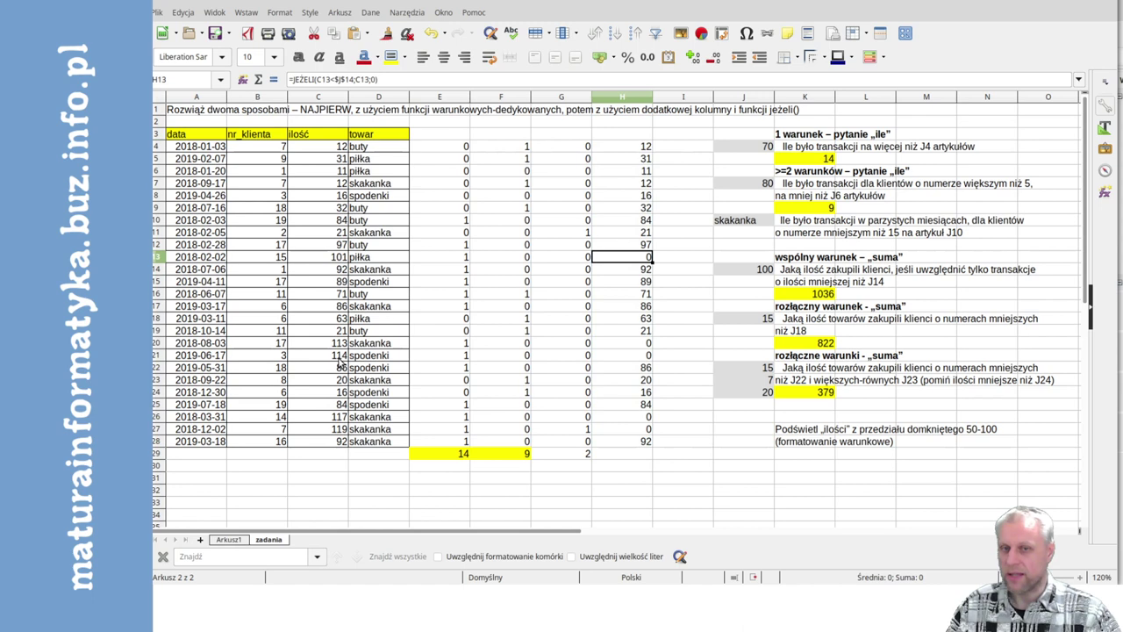
pyautogui.click(644, 454)
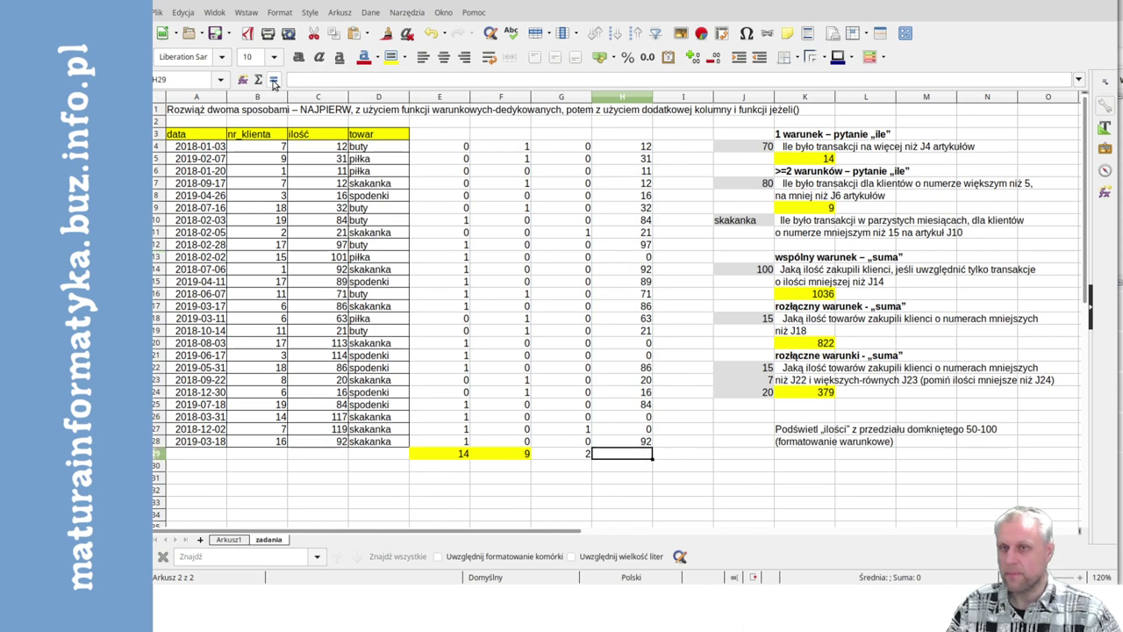
pyautogui.click(258, 80)
pyautogui.press('Return')
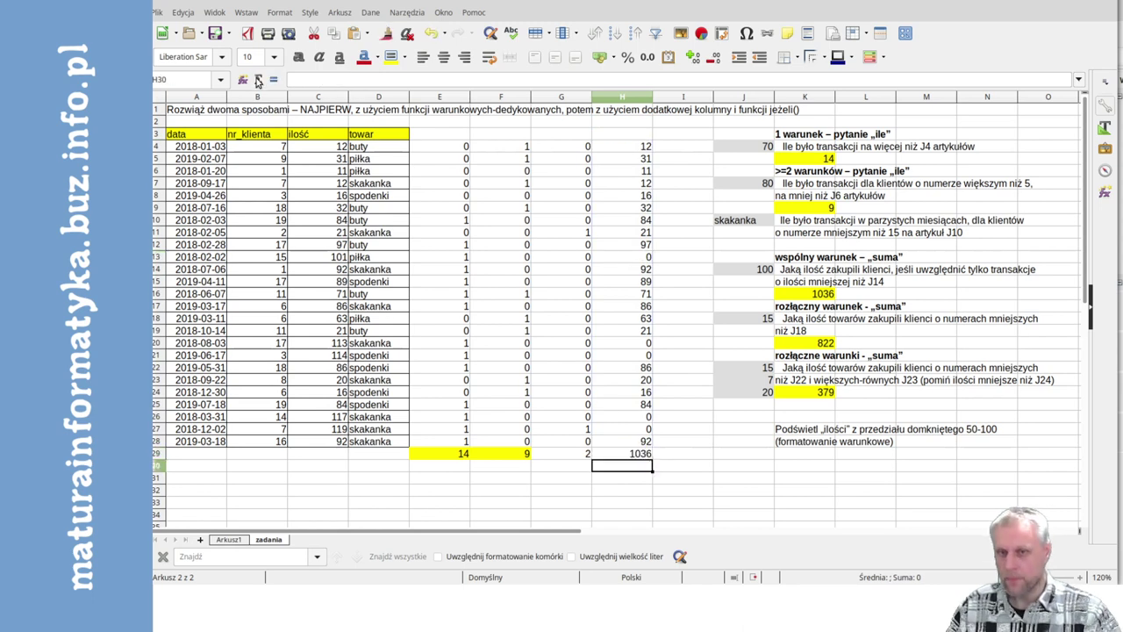
pyautogui.click(627, 455)
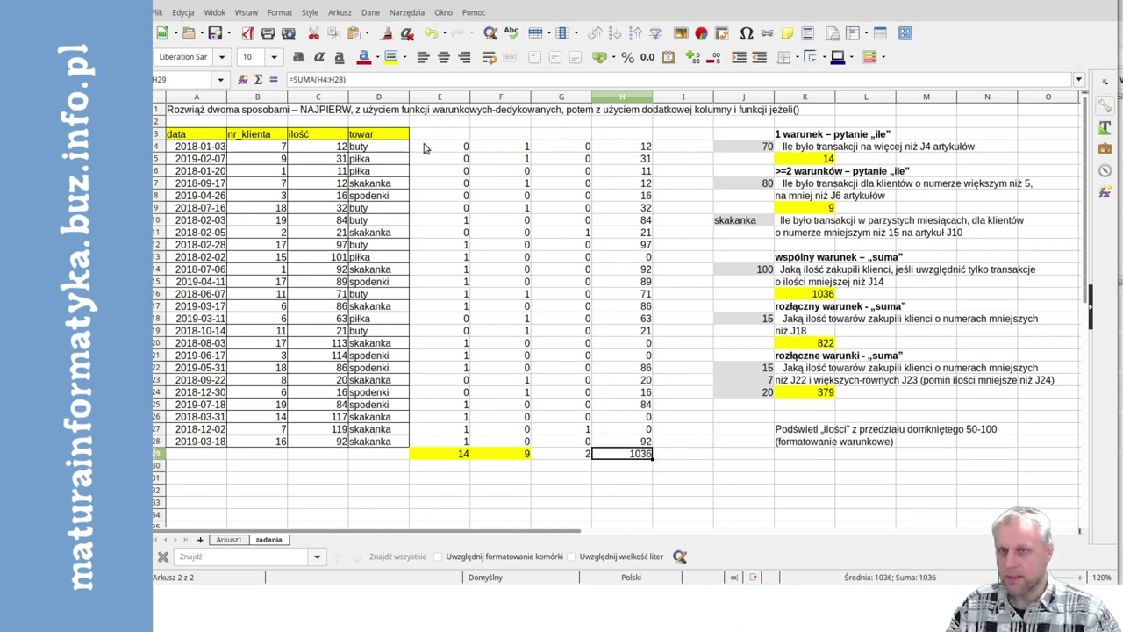
pyautogui.click(389, 56)
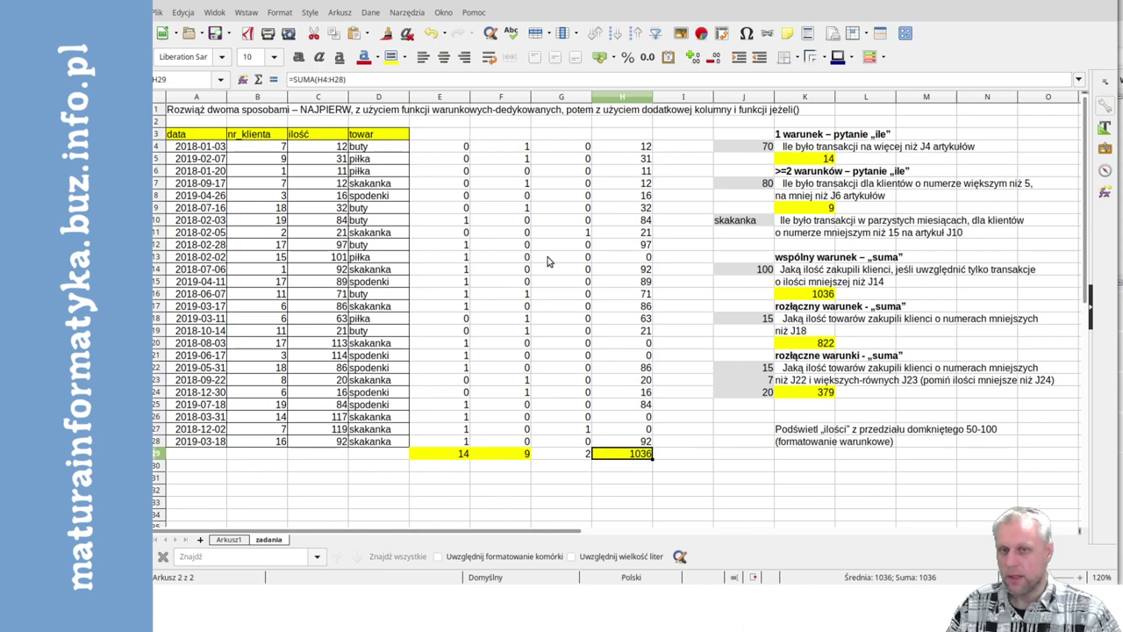
# Inspect K16's SUMA.JEŻELI formula to compare with the 1036 total
pyautogui.click(824, 296)
pyautogui.hotkey('shift', 'F4')
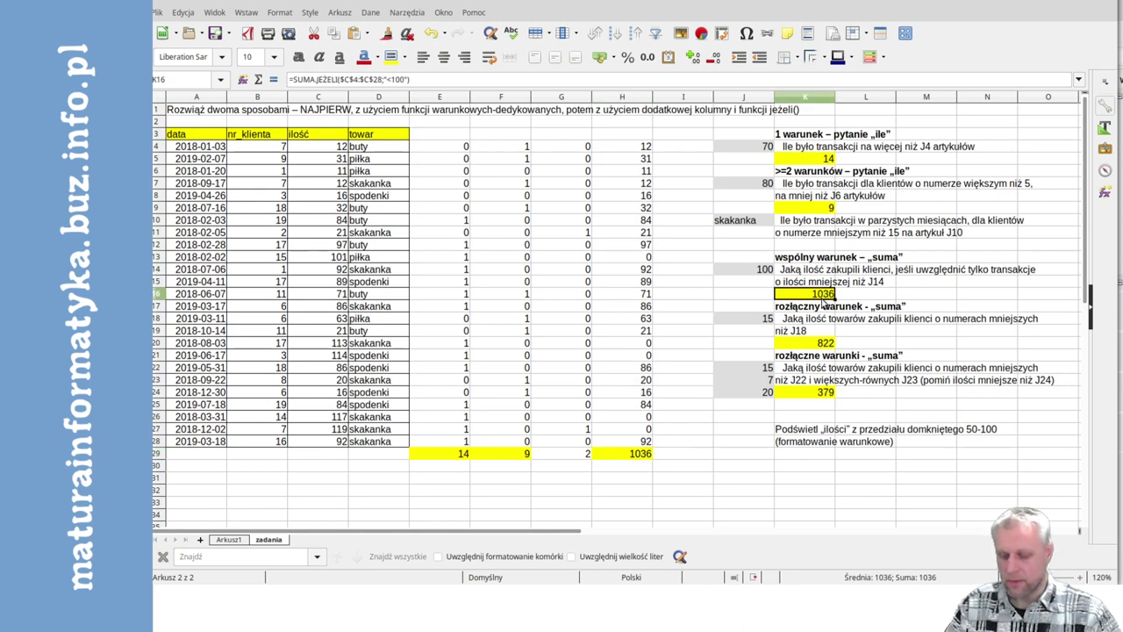
pyautogui.doubleClick(825, 296)
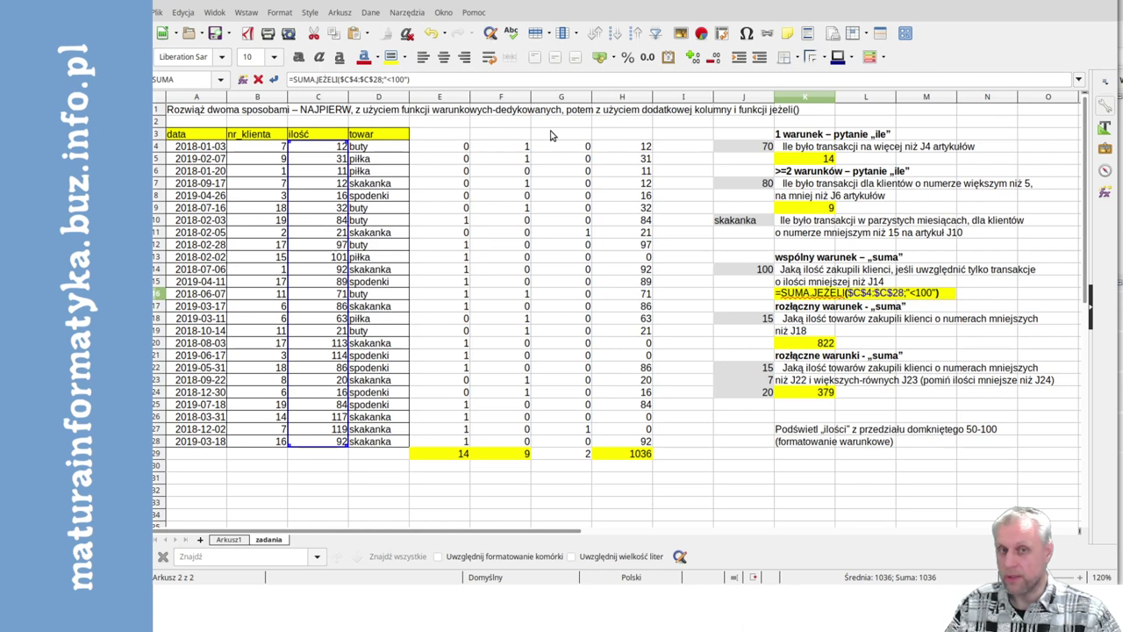
pyautogui.press('Return')
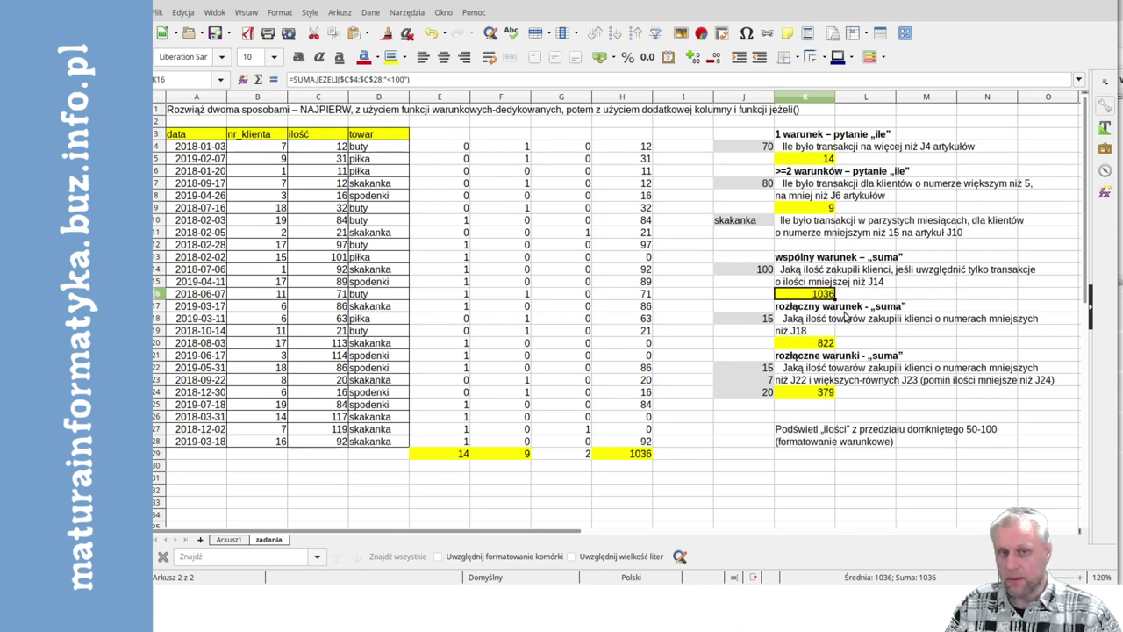
pyautogui.click(686, 148)
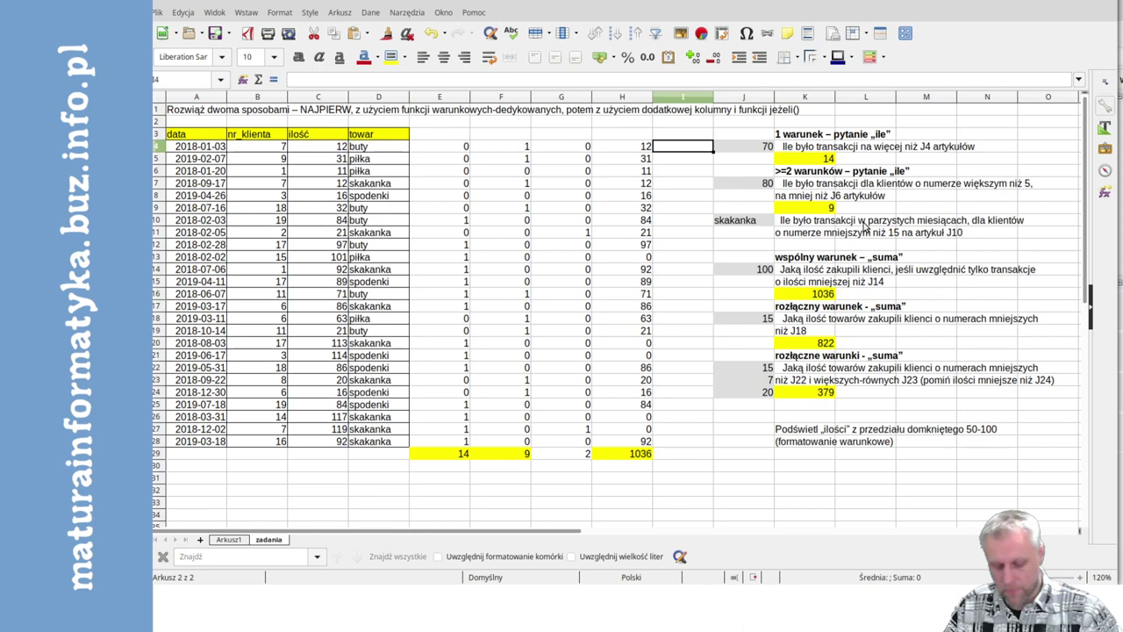
# Enter =JEŻELI(B4<$J$18;C4;0) in I4
pyautogui.write('=jeze')
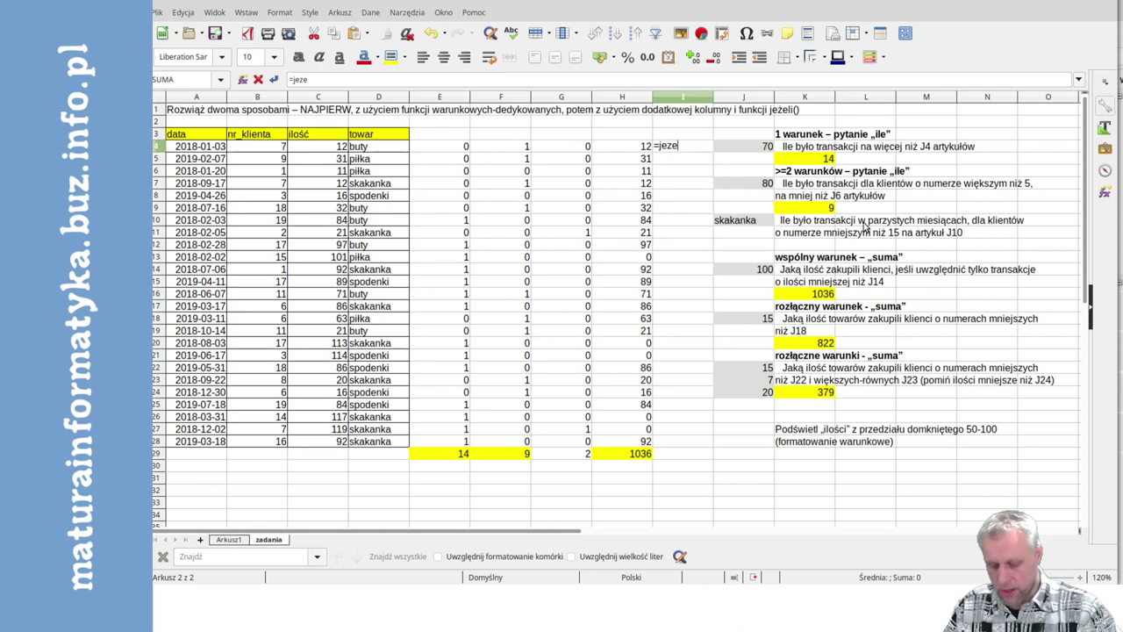
pyautogui.write('li(')
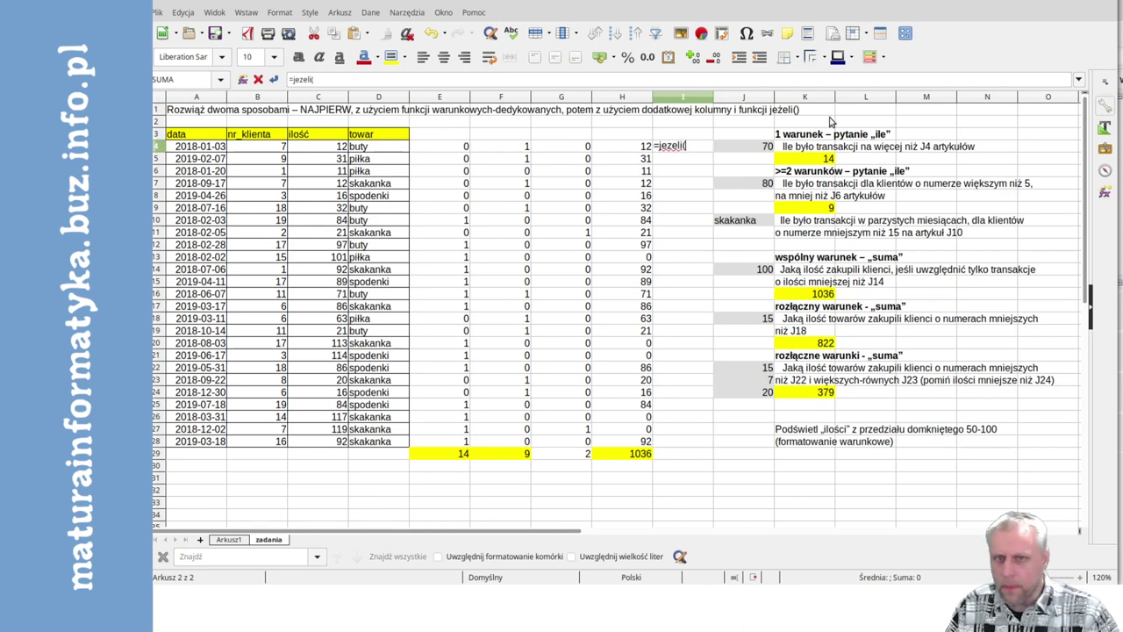
pyautogui.press('BackSpace')
pyautogui.press('BackSpace')
pyautogui.press('BackSpace')
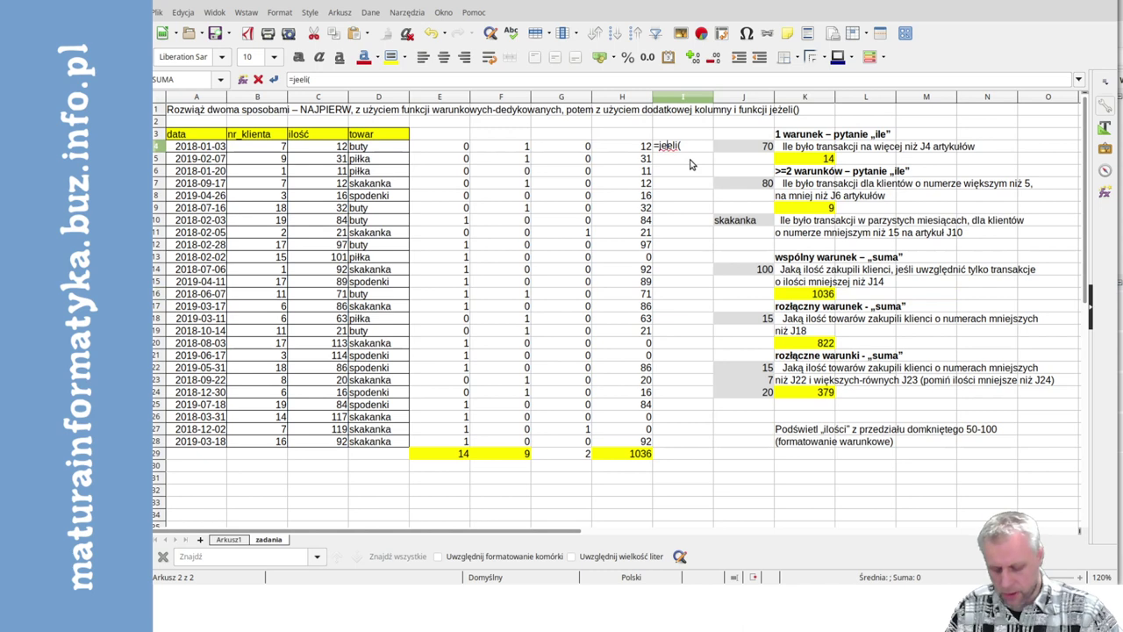
pyautogui.write('żeli(')
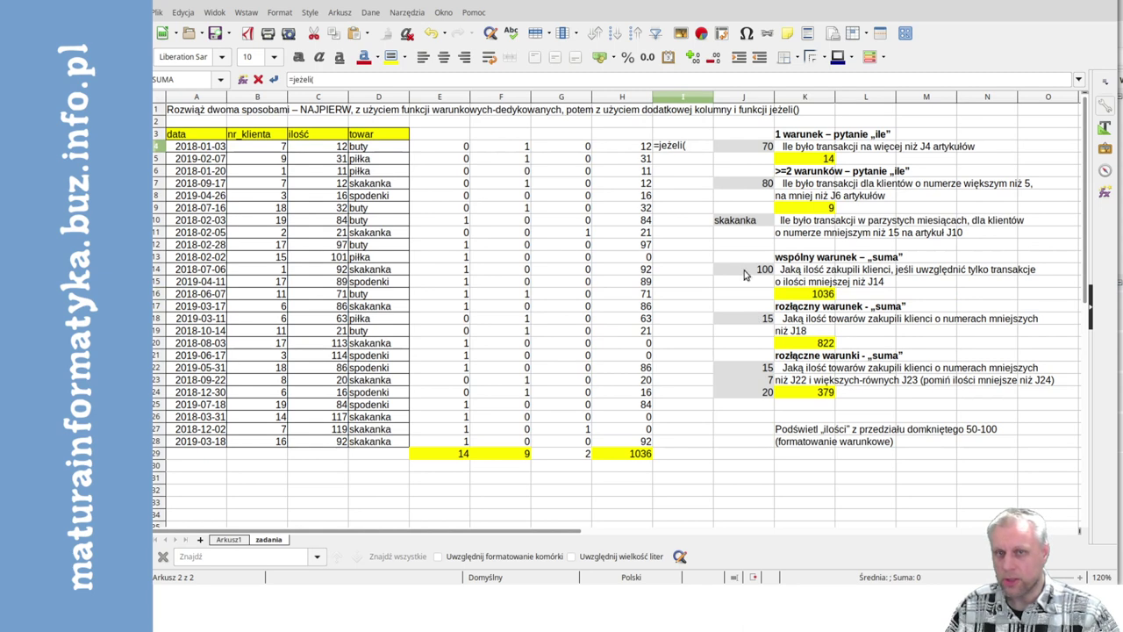
pyautogui.click(260, 151)
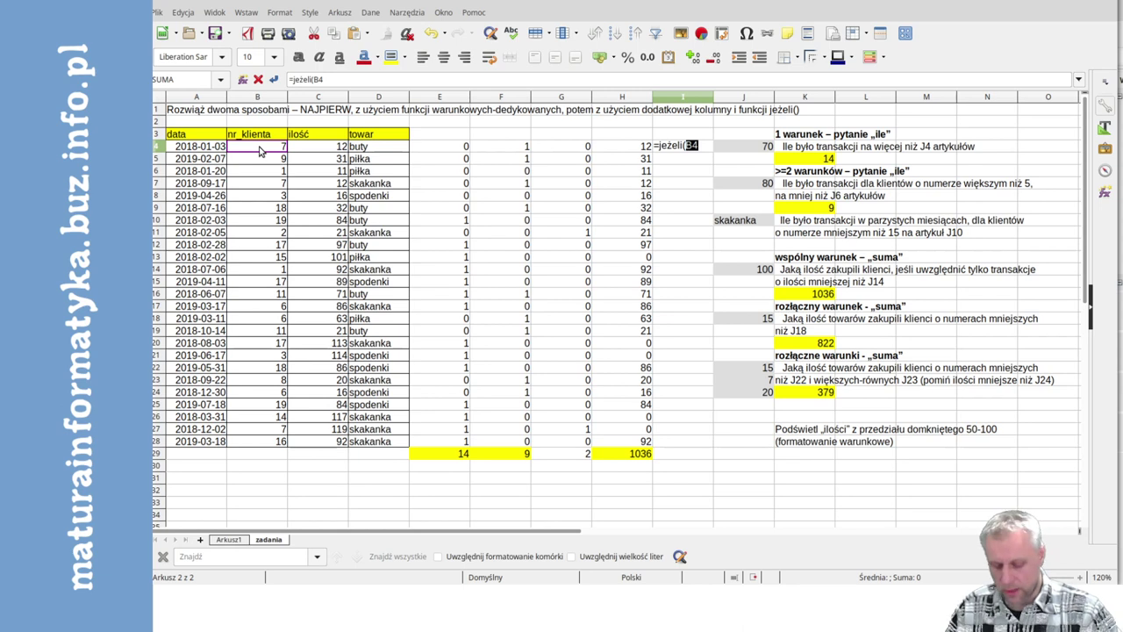
pyautogui.write('<')
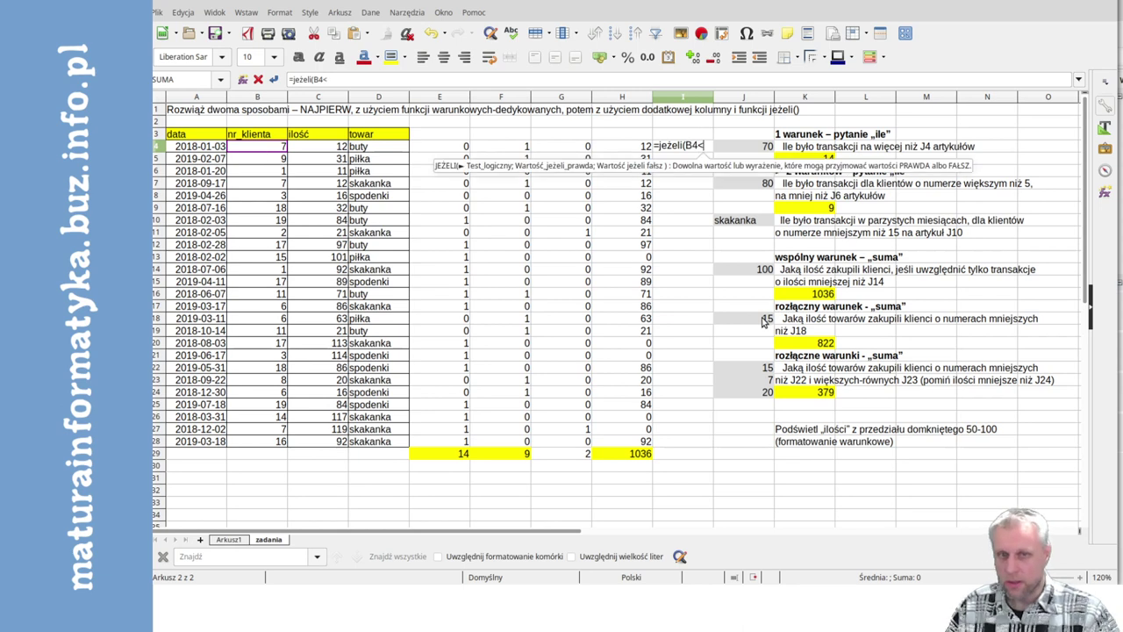
pyautogui.click(762, 321)
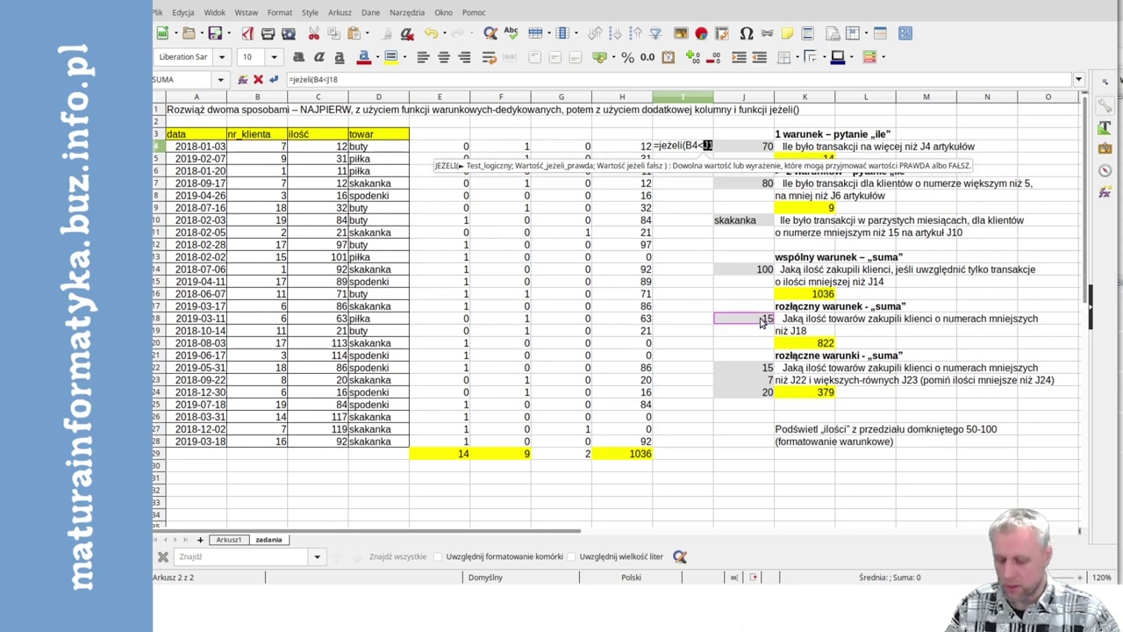
pyautogui.press('F4')
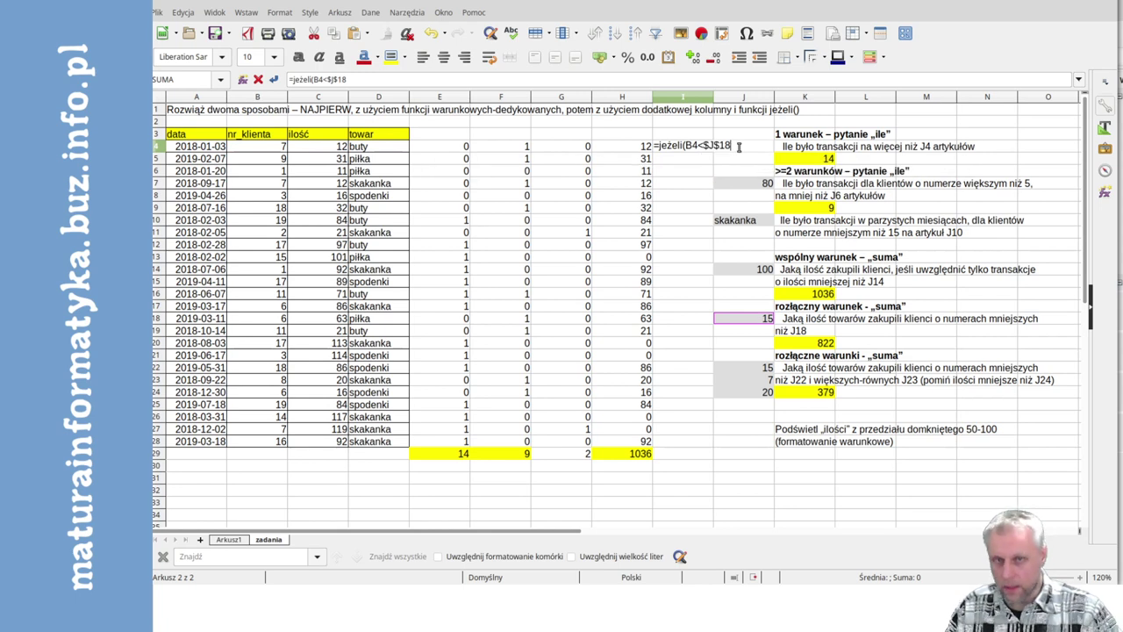
pyautogui.write(';')
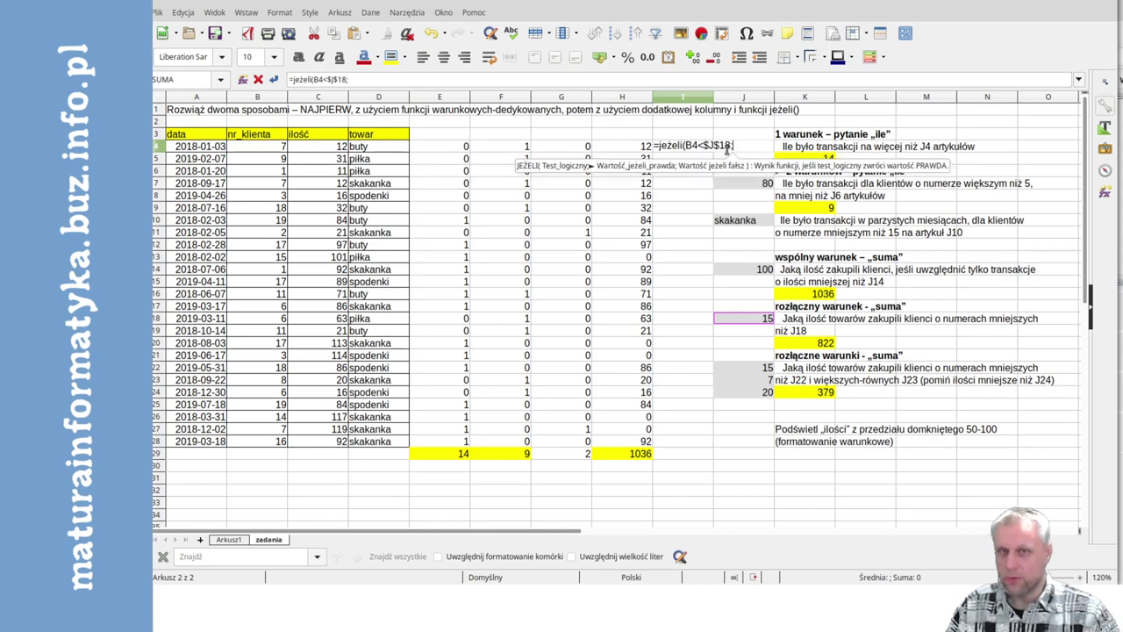
pyautogui.click(322, 150)
pyautogui.write(';0')
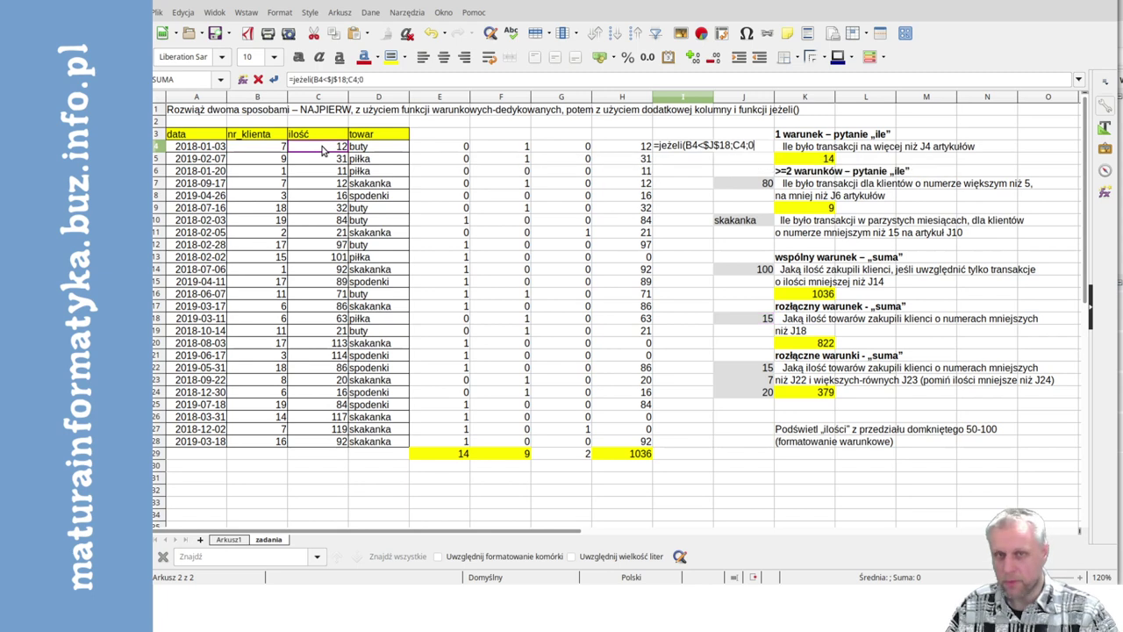
pyautogui.press('Return')
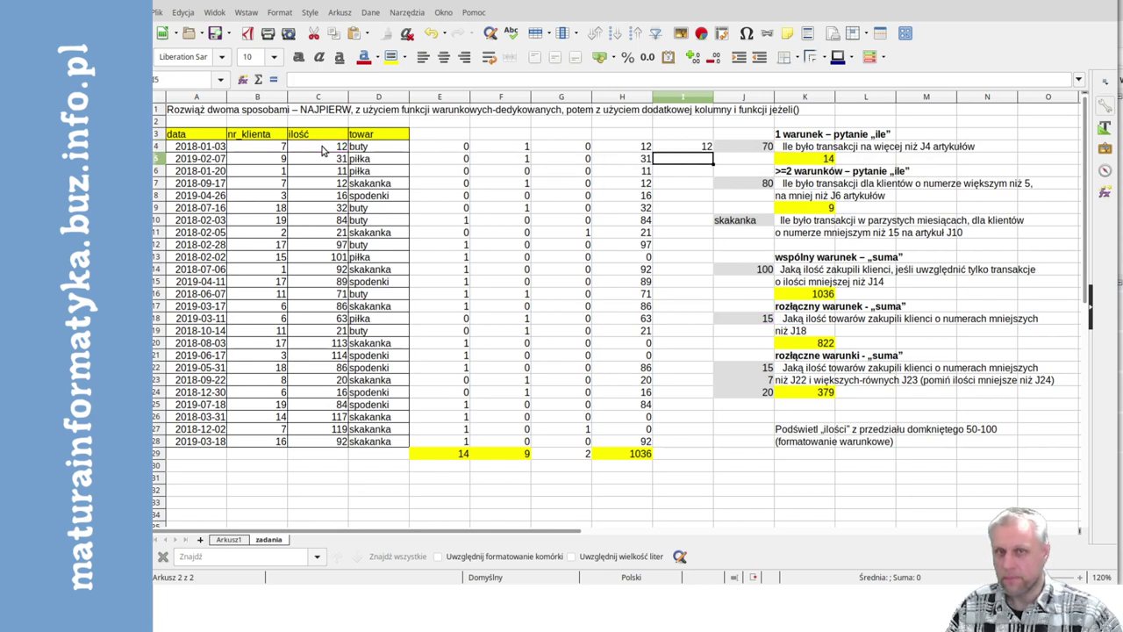
# Fill the I4 formula to I28 and total it in a yellow I29 as 822
pyautogui.press('Up')
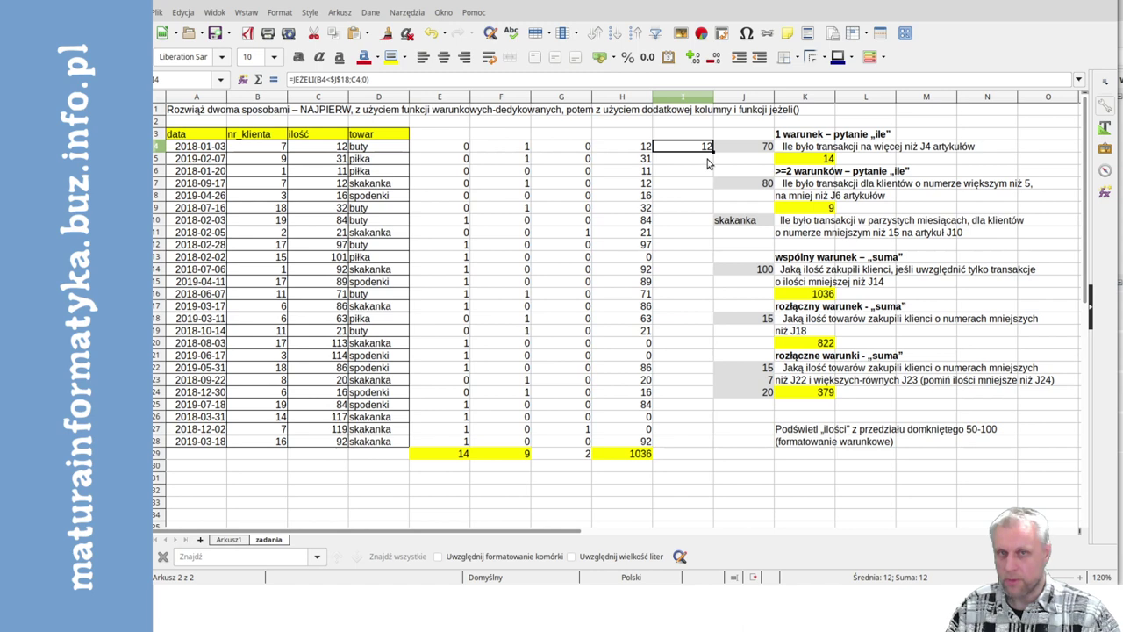
pyautogui.moveTo(713, 151); pyautogui.dragTo(711, 444)
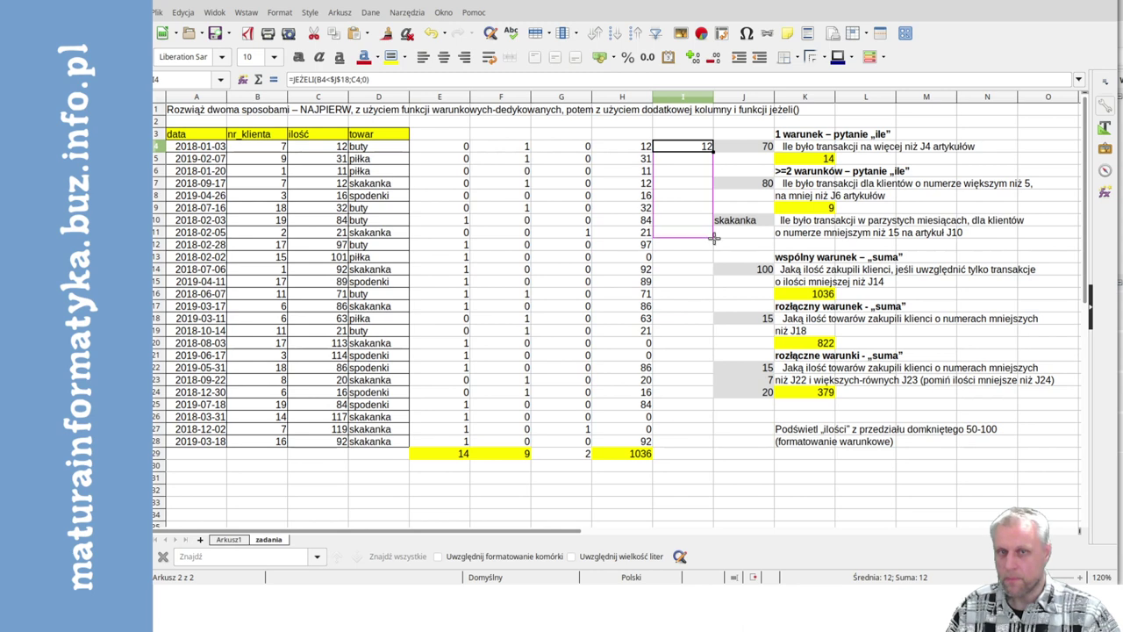
pyautogui.click(703, 455)
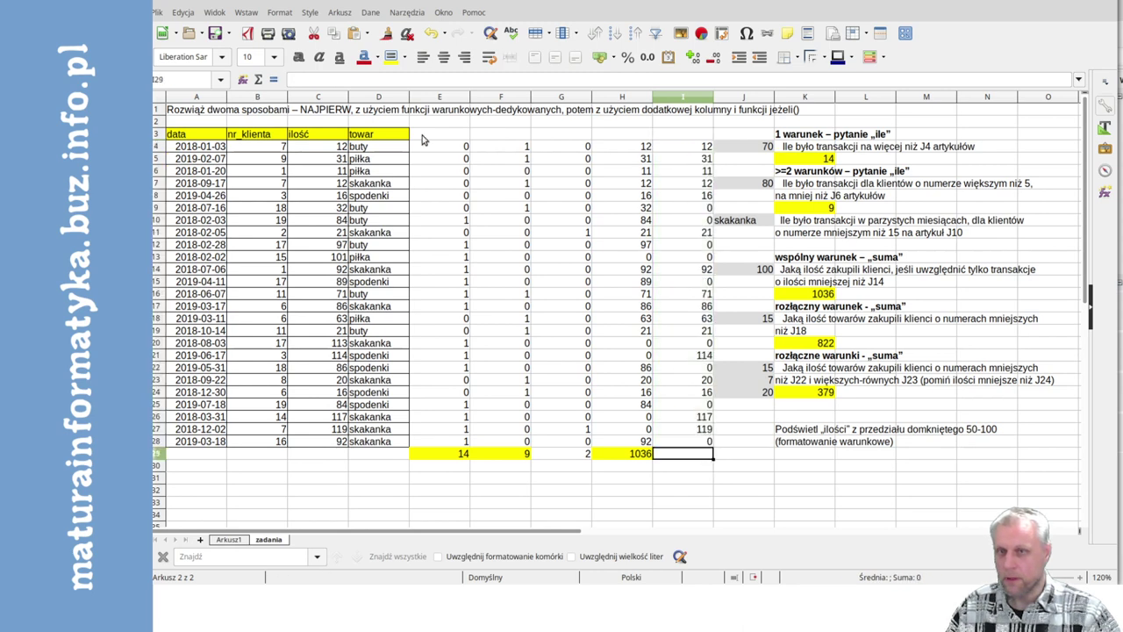
pyautogui.click(259, 80)
pyautogui.press('Return')
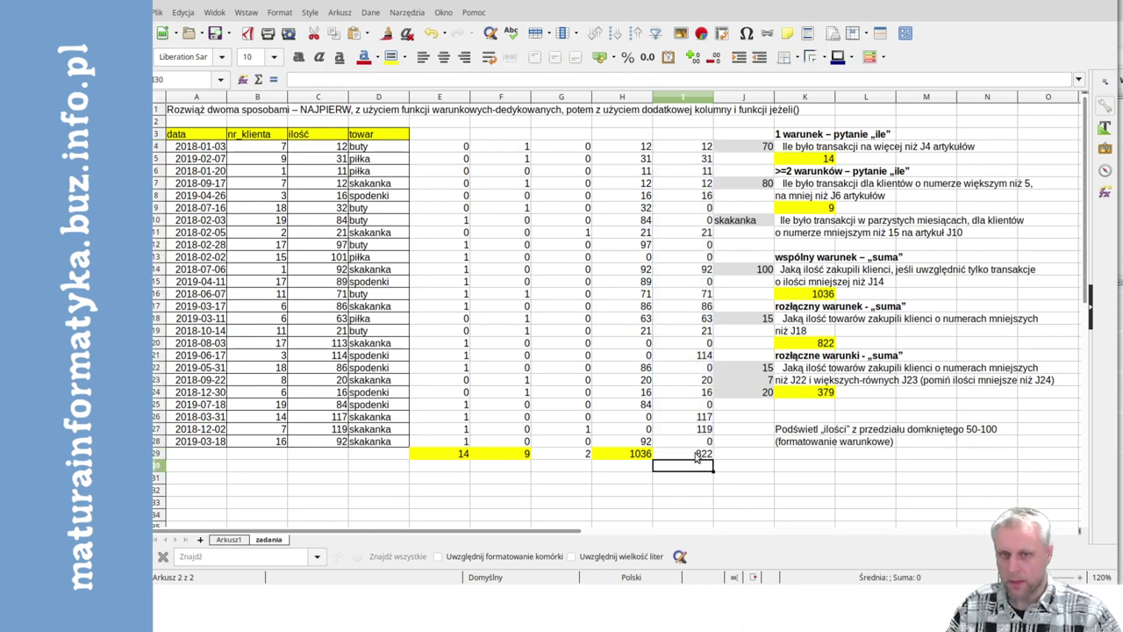
pyautogui.click(698, 454)
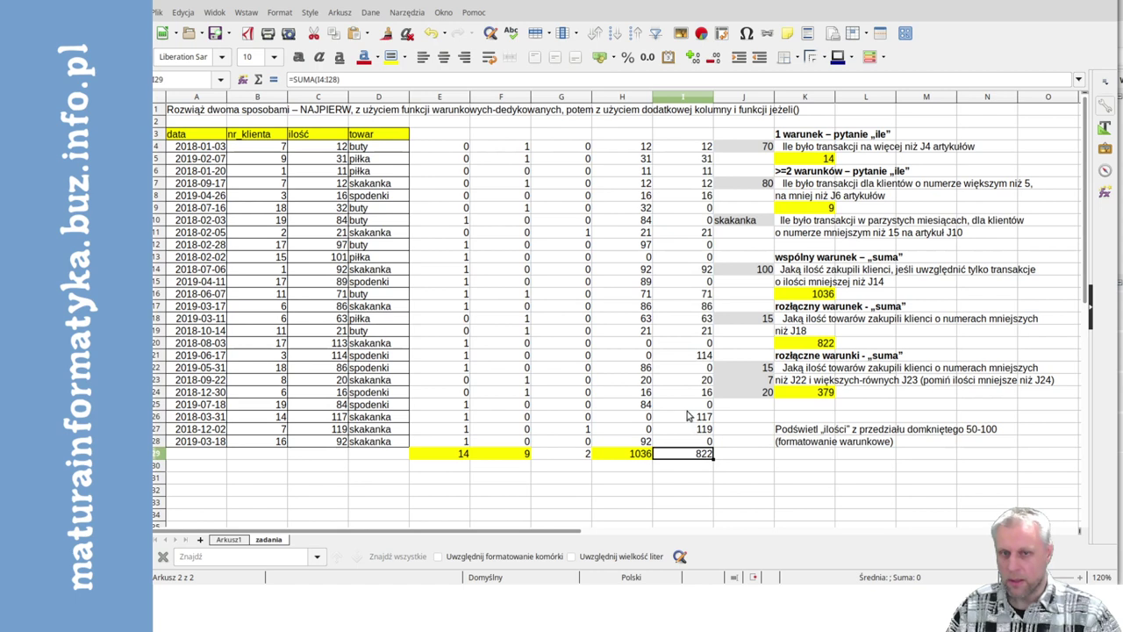
pyautogui.click(391, 57)
pyautogui.click(817, 345)
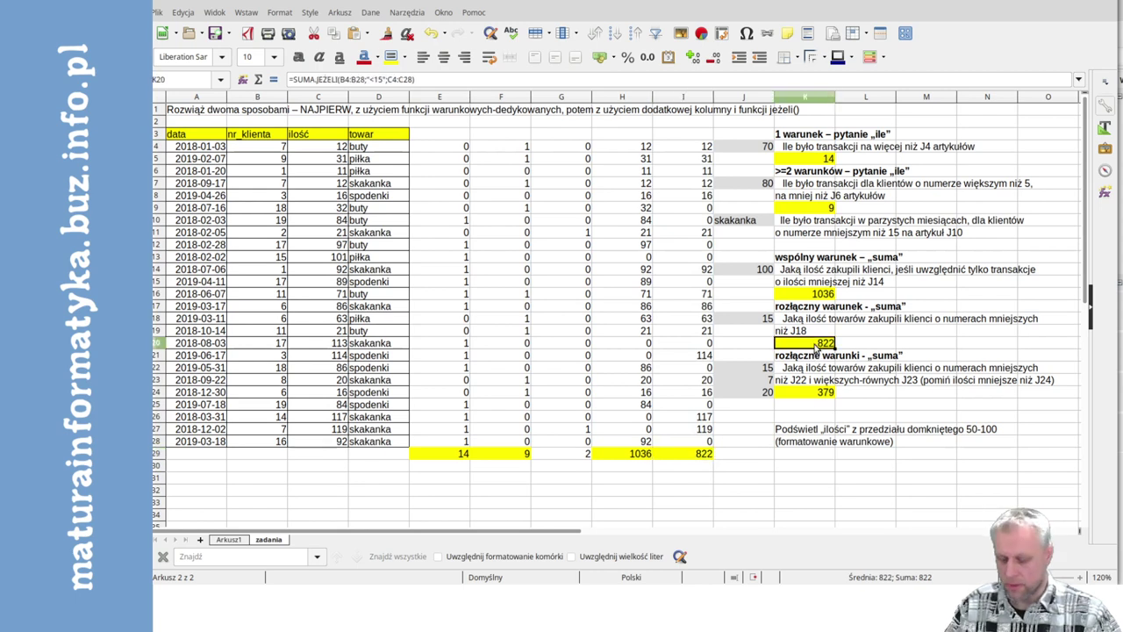
pyautogui.doubleClick(815, 348)
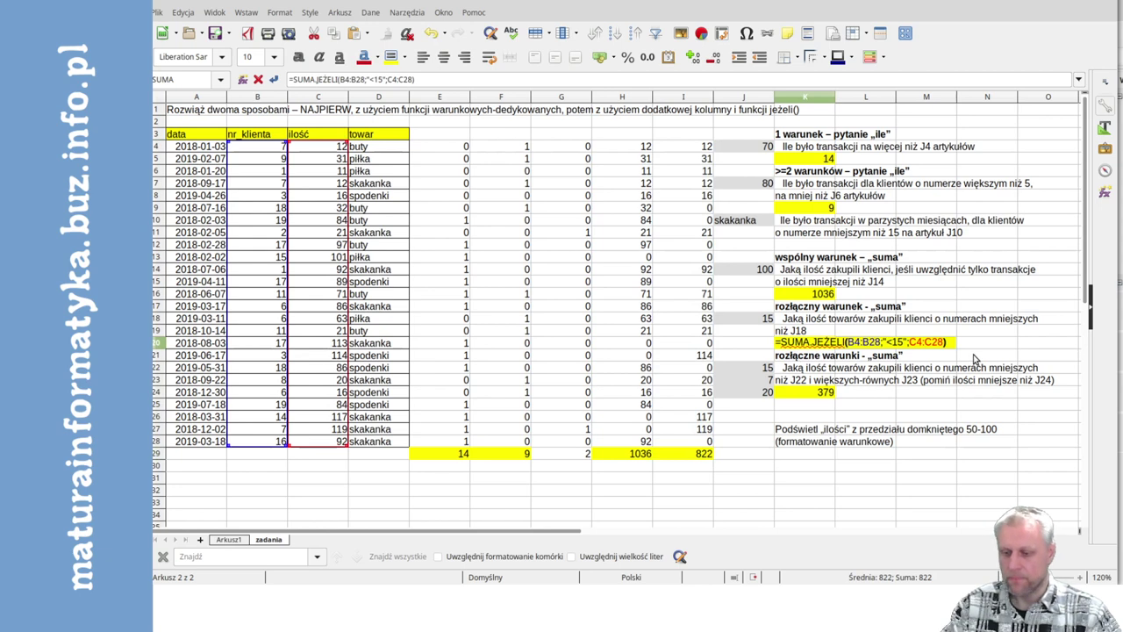
pyautogui.press('Return')
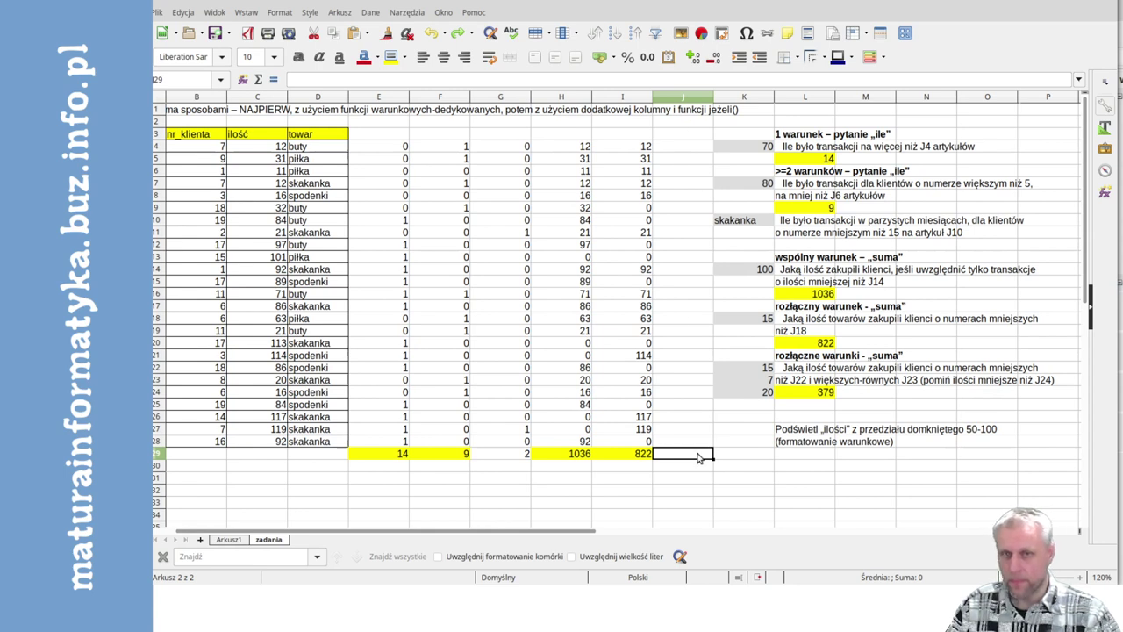
pyautogui.click(697, 148)
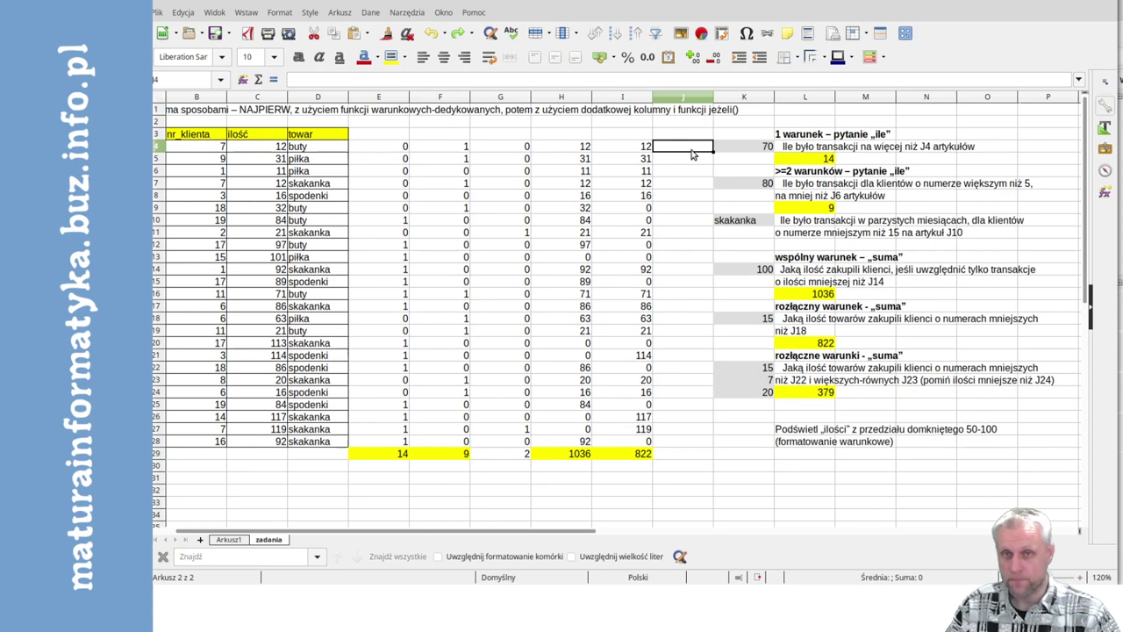
# Start J4's formula =JEŻELI(I( with conditions B4<$K$22 and B4>=$K$23
pyautogui.write('=j')
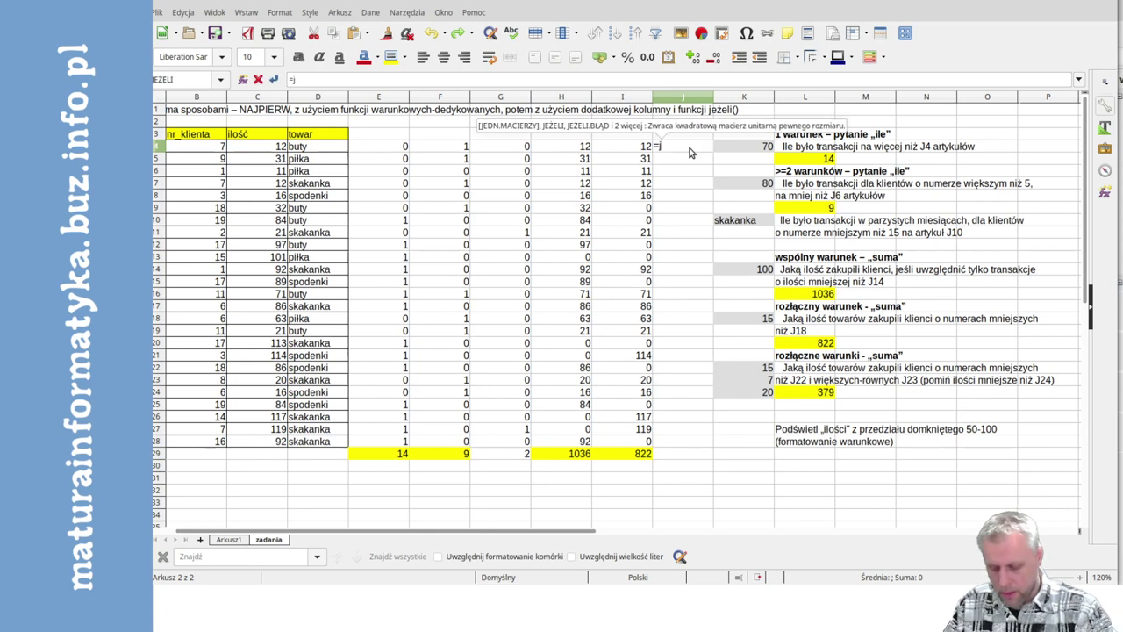
pyautogui.write('eżeli(')
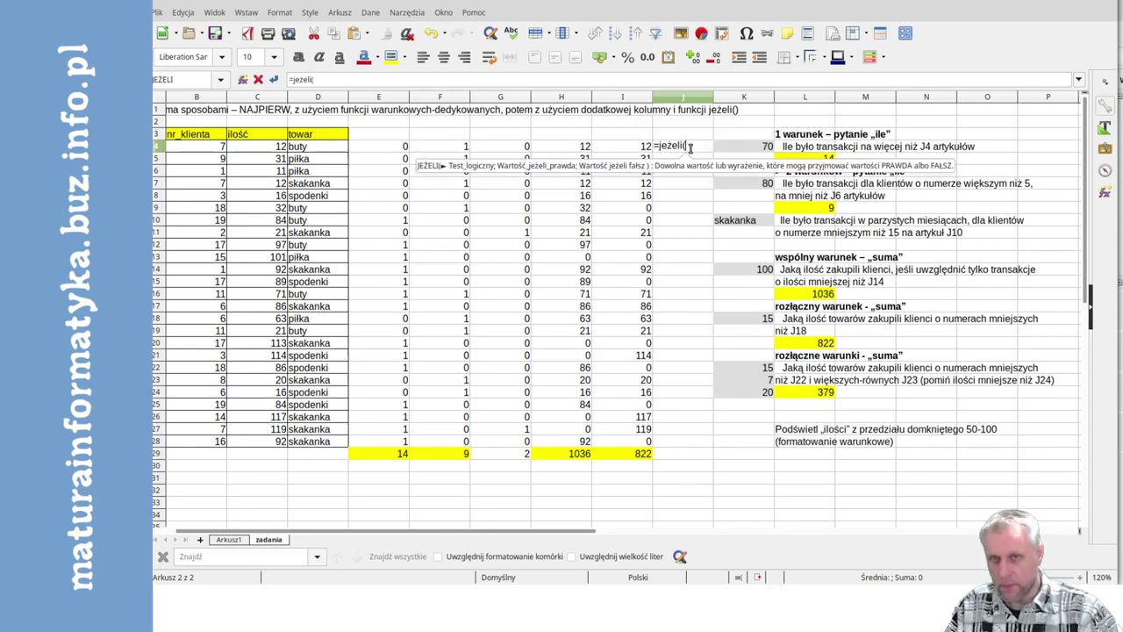
pyautogui.write('i')
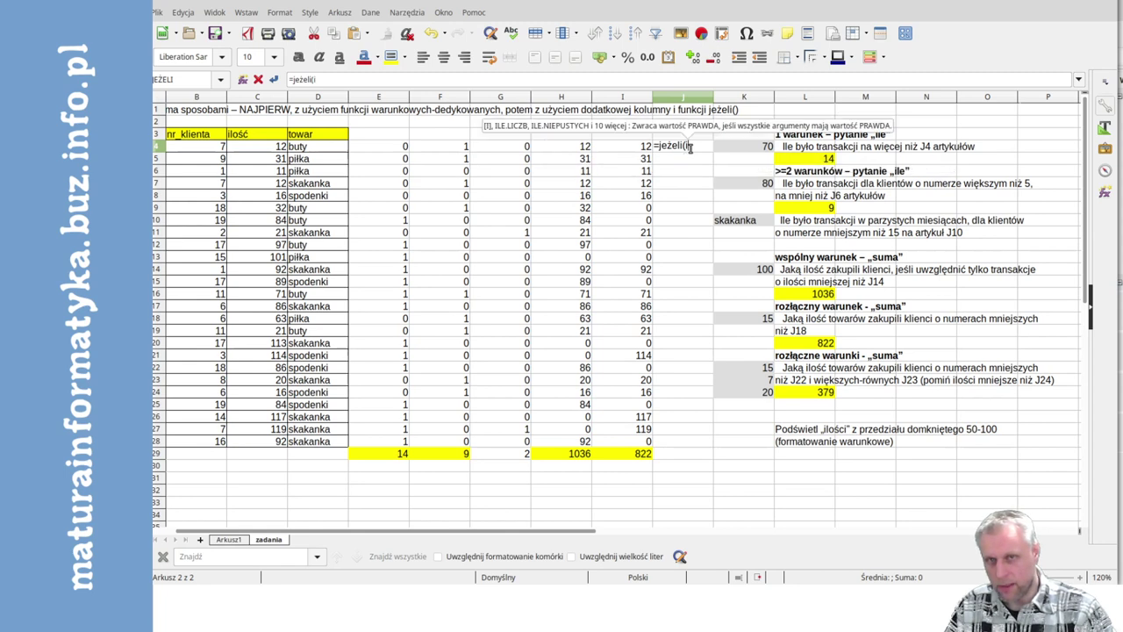
pyautogui.write('(')
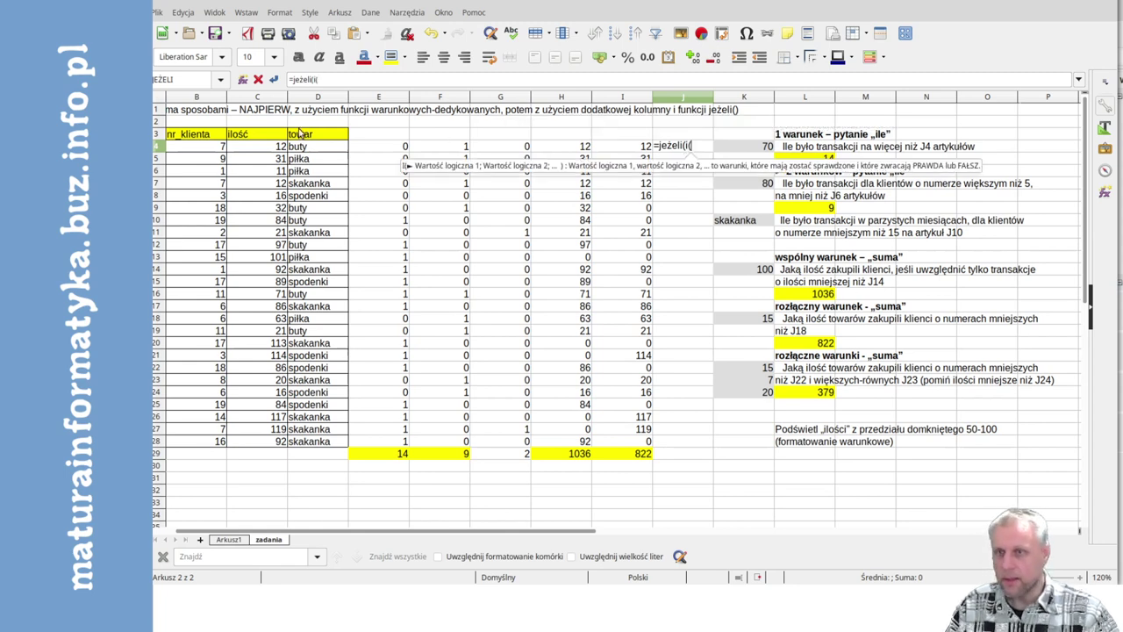
pyautogui.click(214, 146)
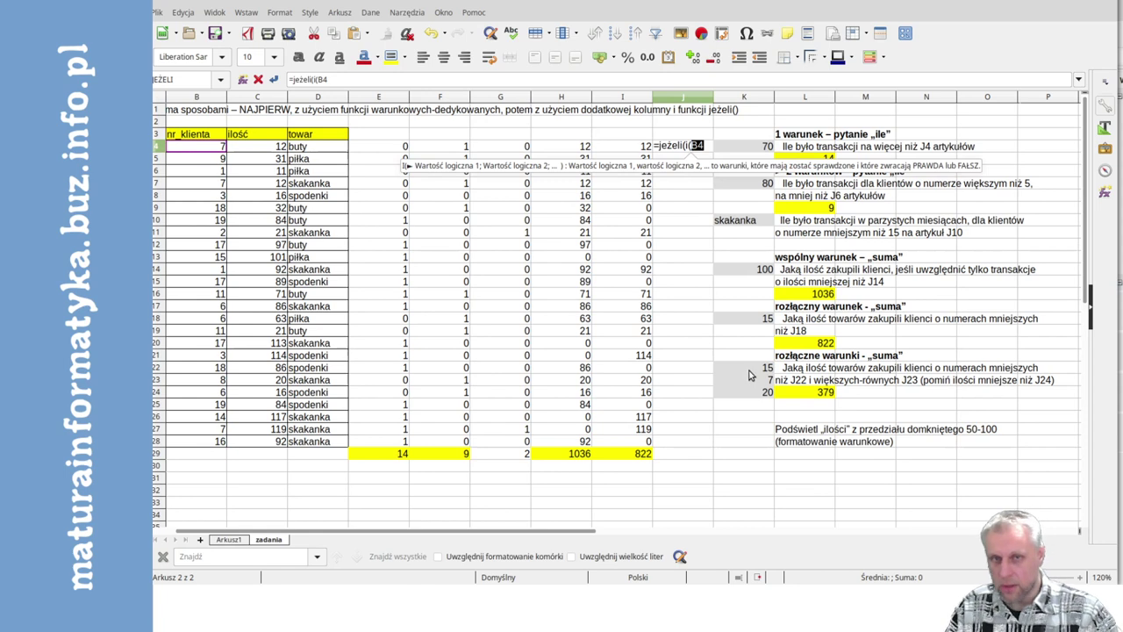
pyautogui.write('<')
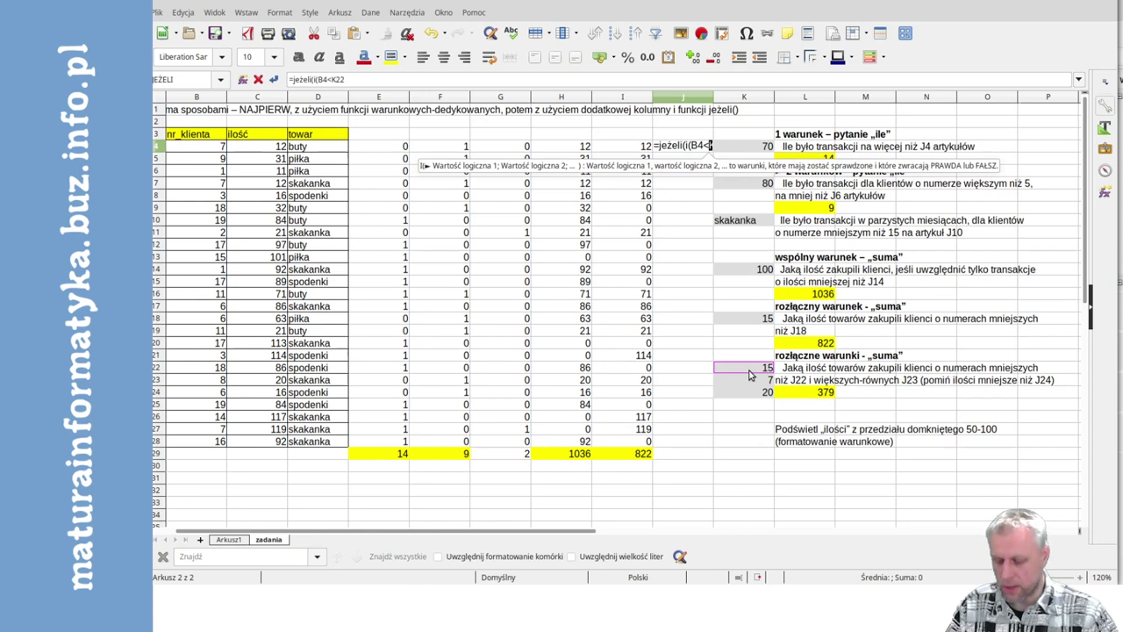
pyautogui.hotkey('shift', 'F4')
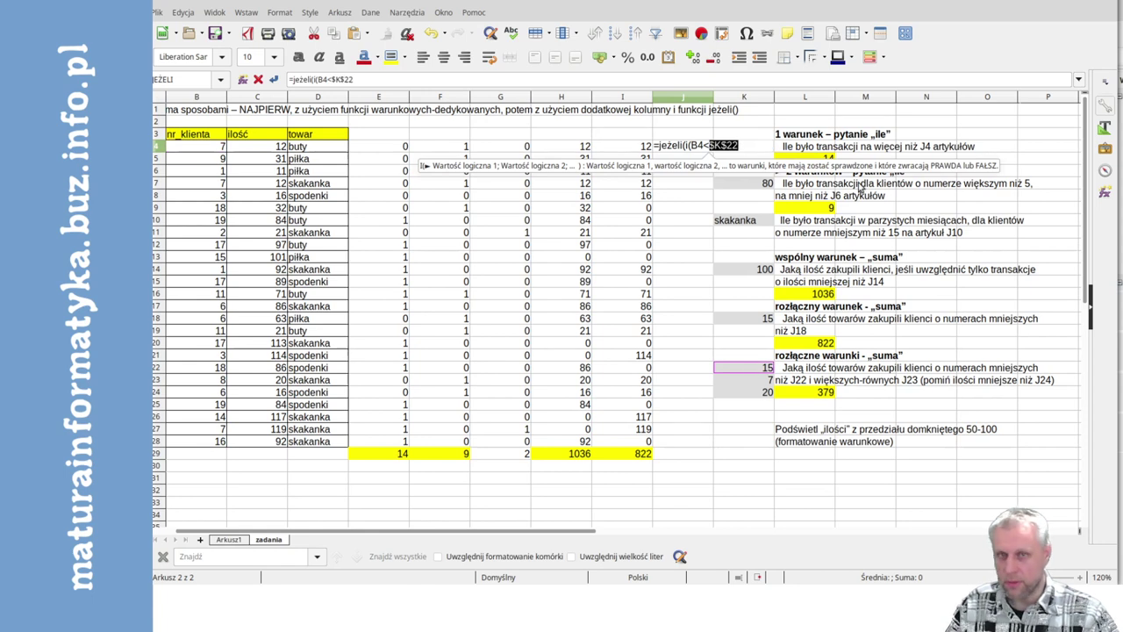
pyautogui.click(743, 146)
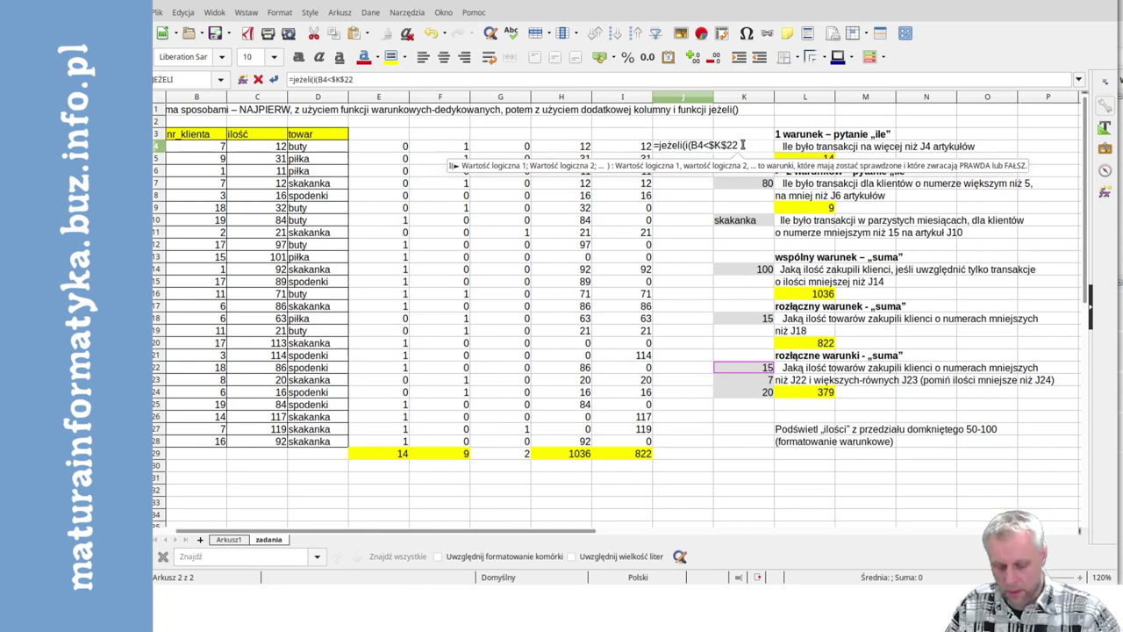
pyautogui.write(';')
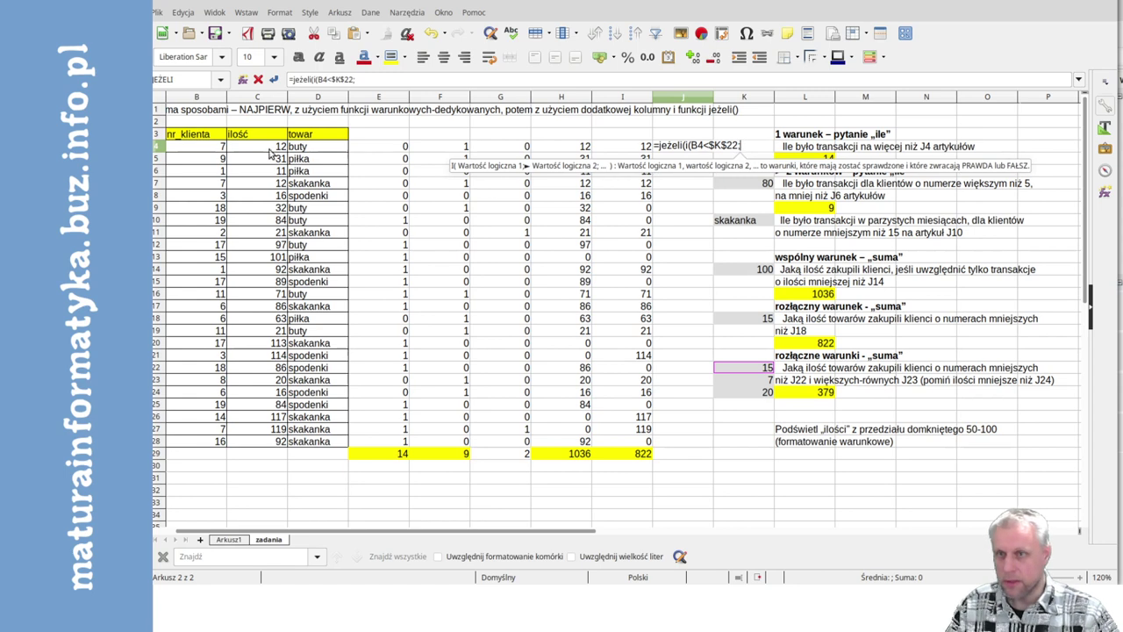
pyautogui.click(212, 151)
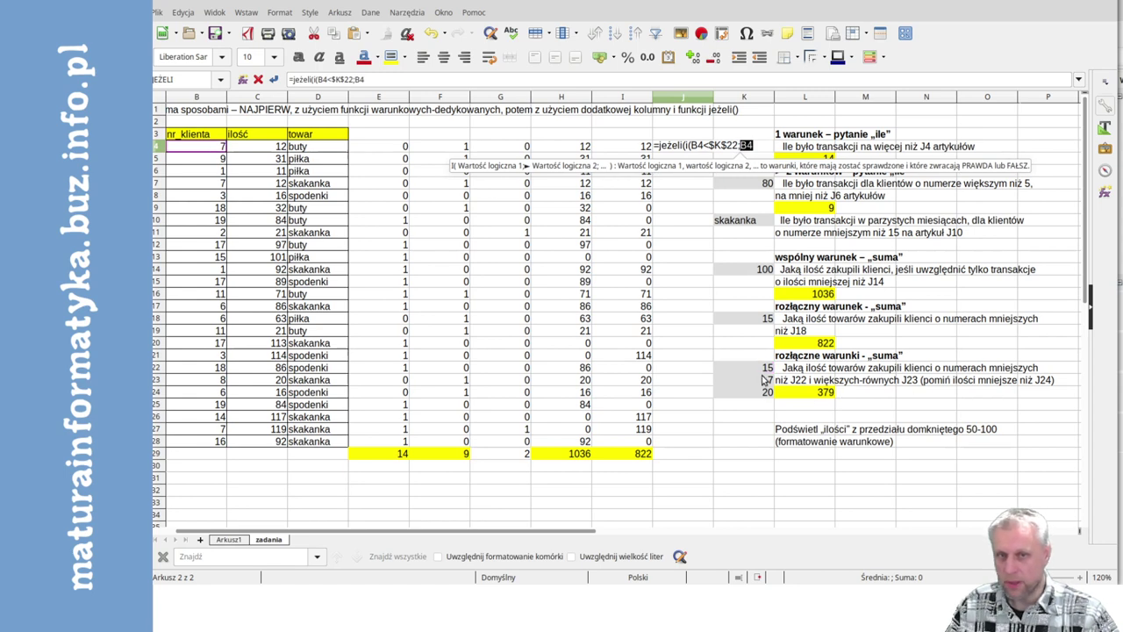
pyautogui.write('>=')
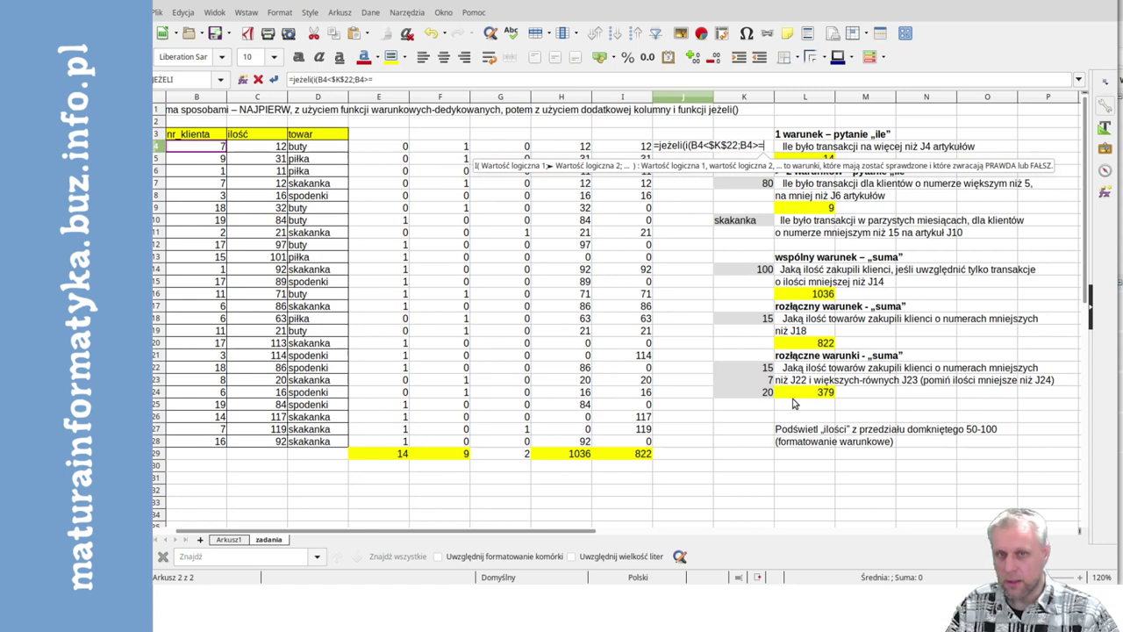
pyautogui.click(766, 382)
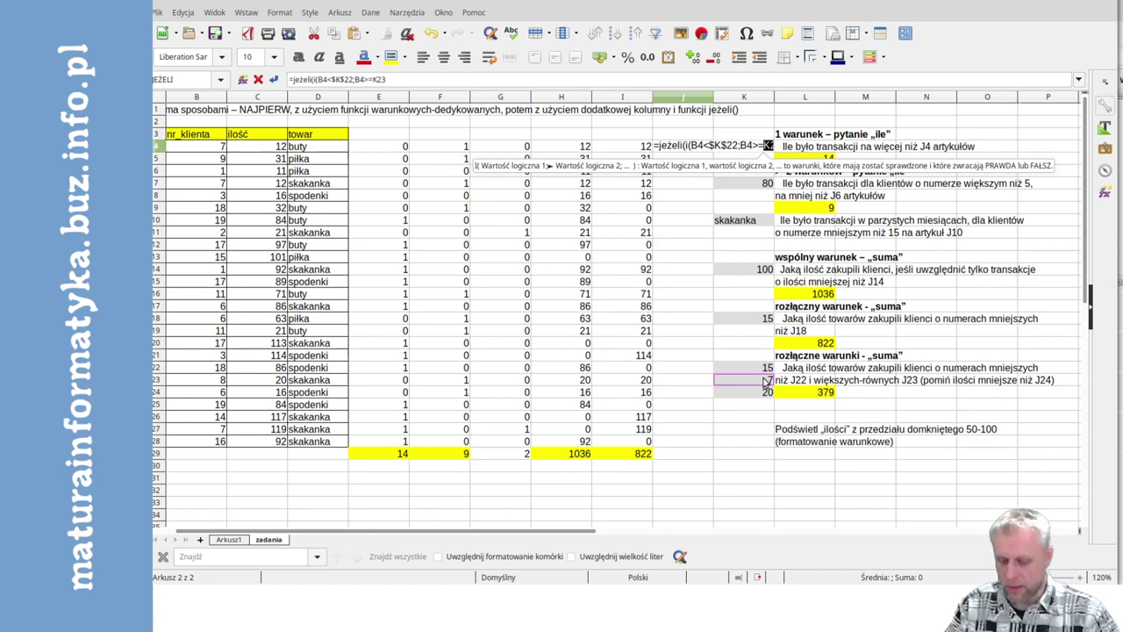
pyautogui.press('F4')
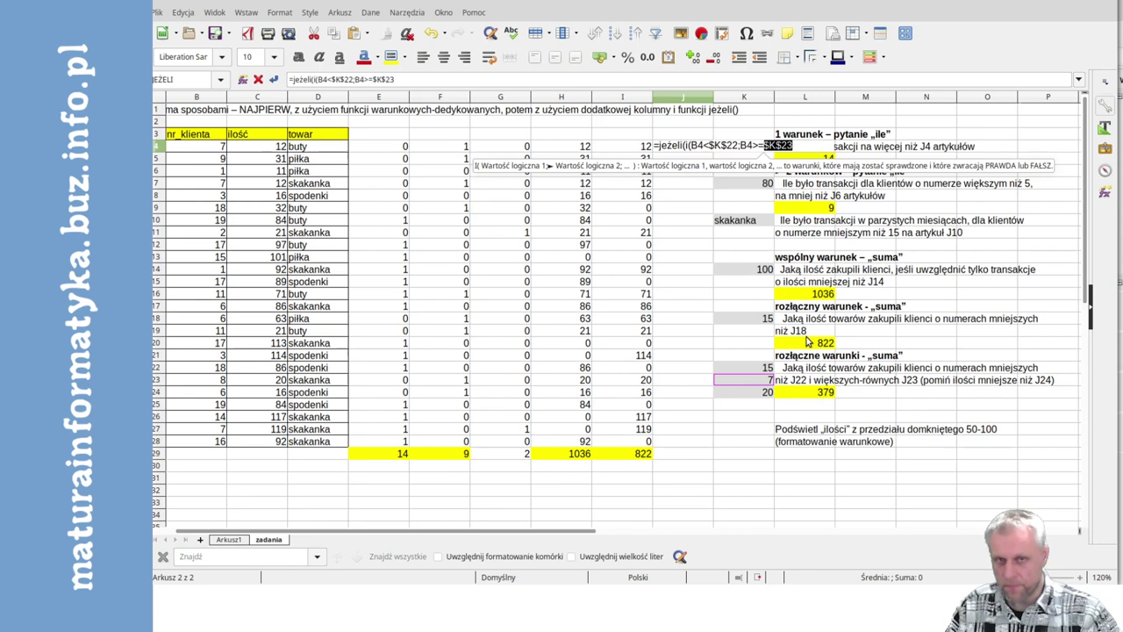
pyautogui.write(';')
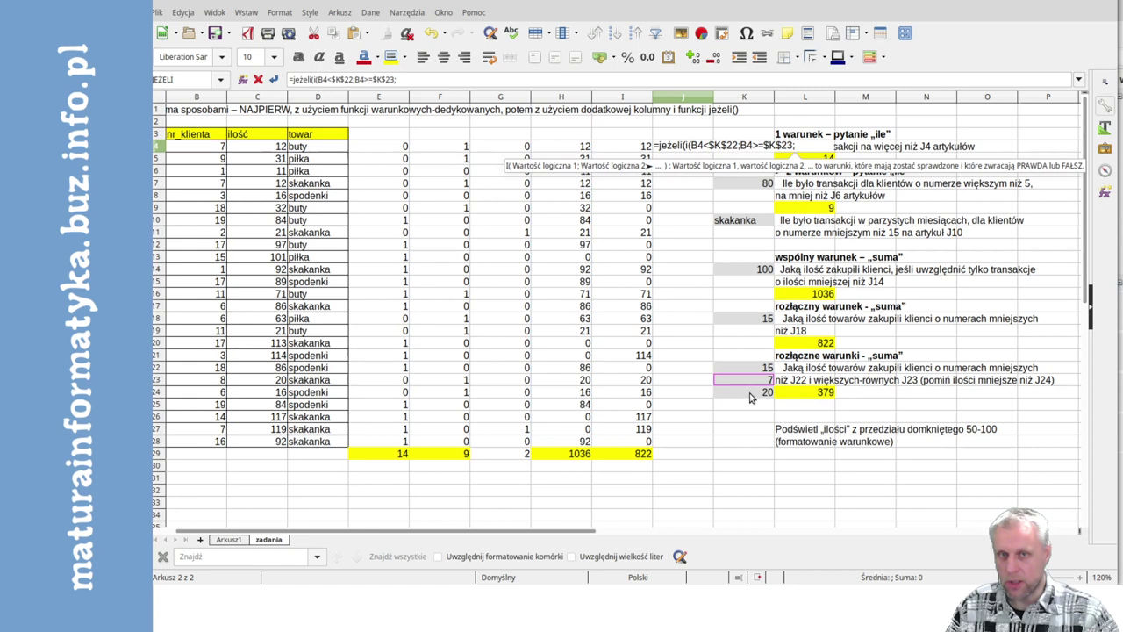
# Add the condition C4>=$K$24 and make the formula return C4, otherwise 0
pyautogui.click(260, 152)
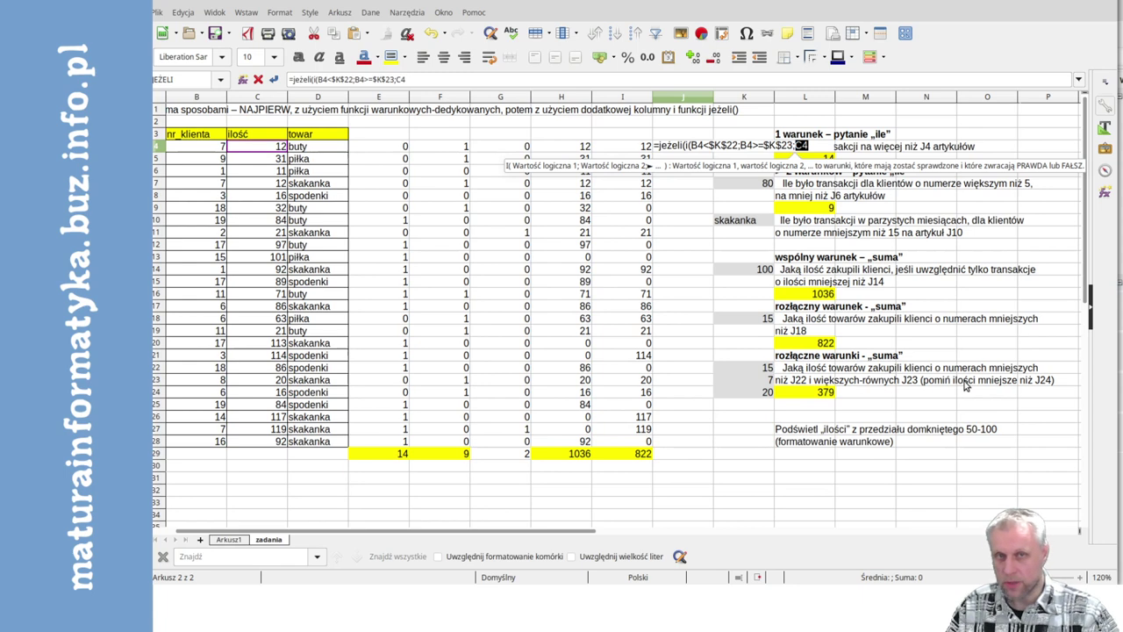
pyautogui.write('>')
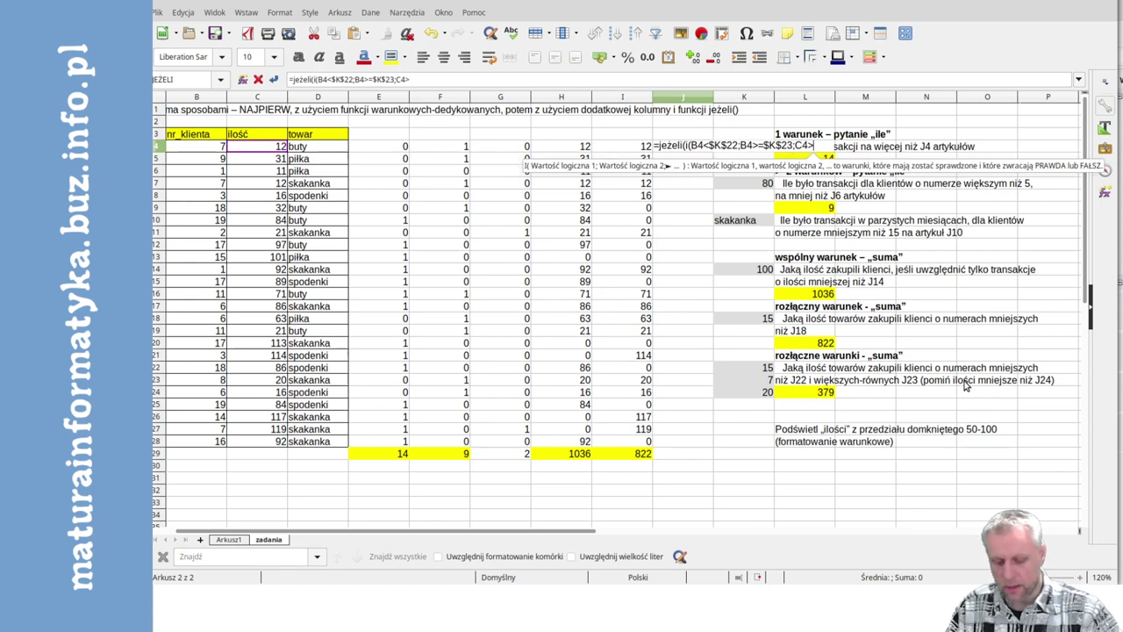
pyautogui.write('=')
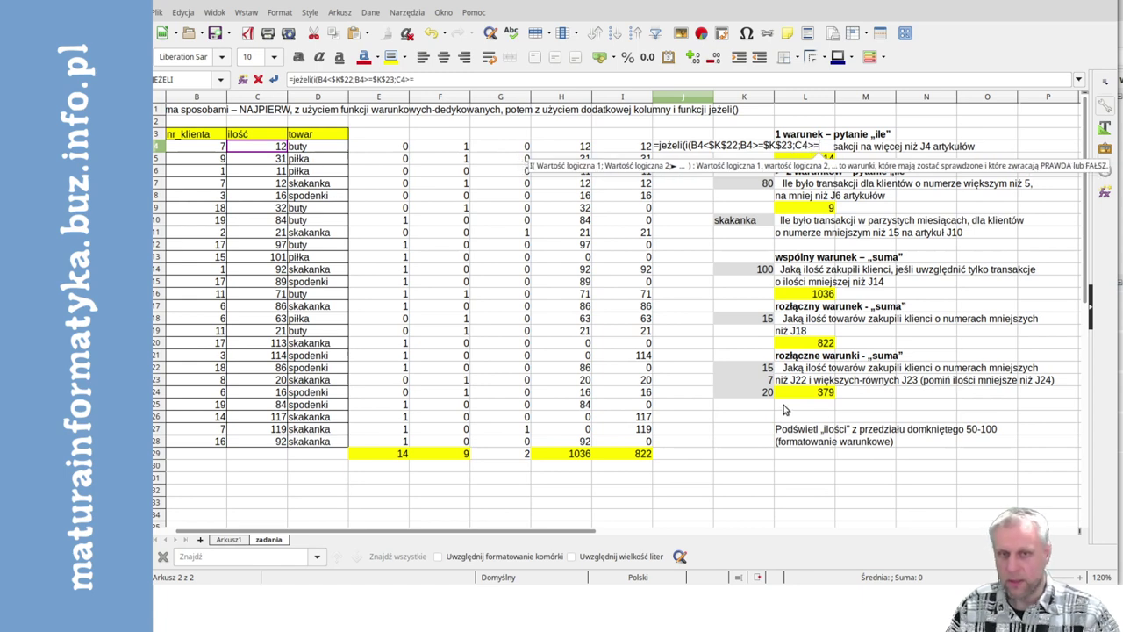
pyautogui.click(755, 398)
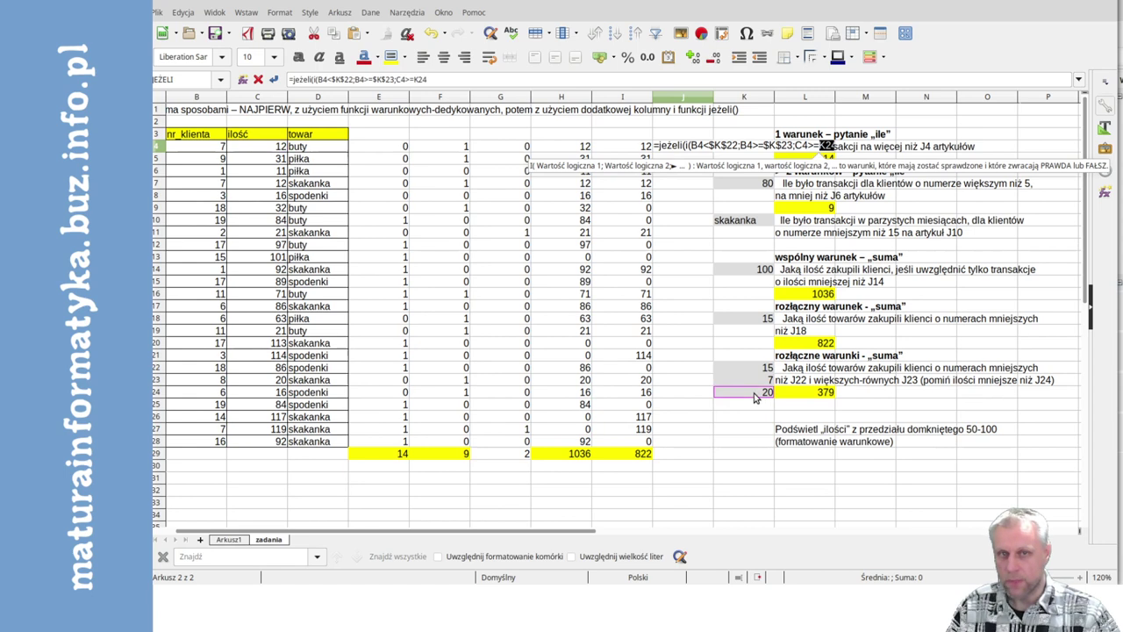
pyautogui.press('F4')
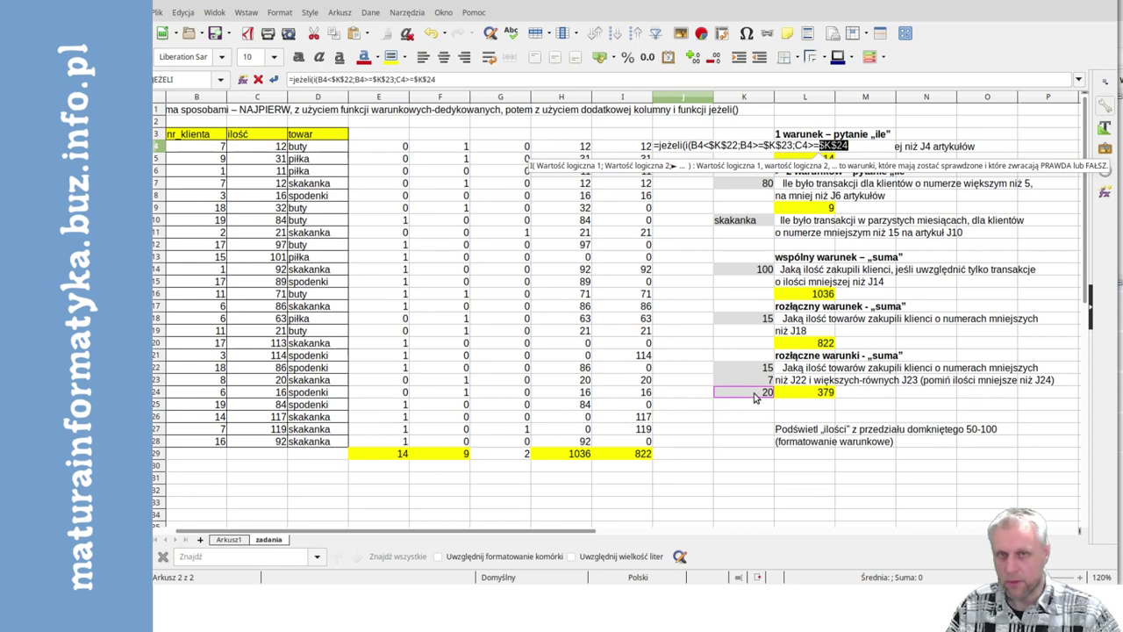
pyautogui.write(')')
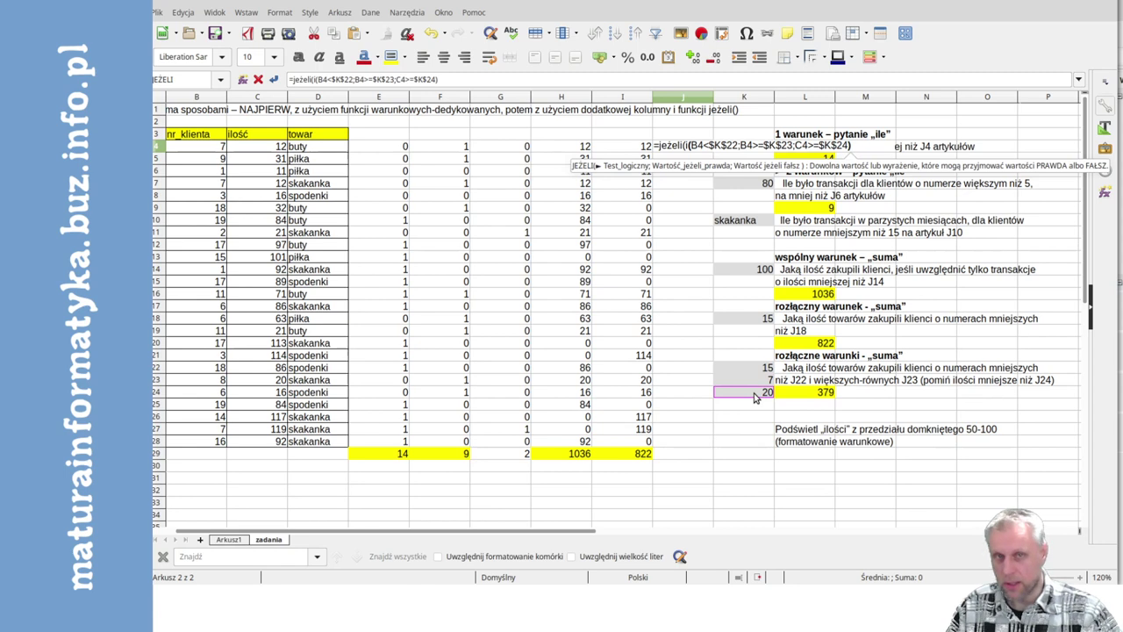
pyautogui.write(';')
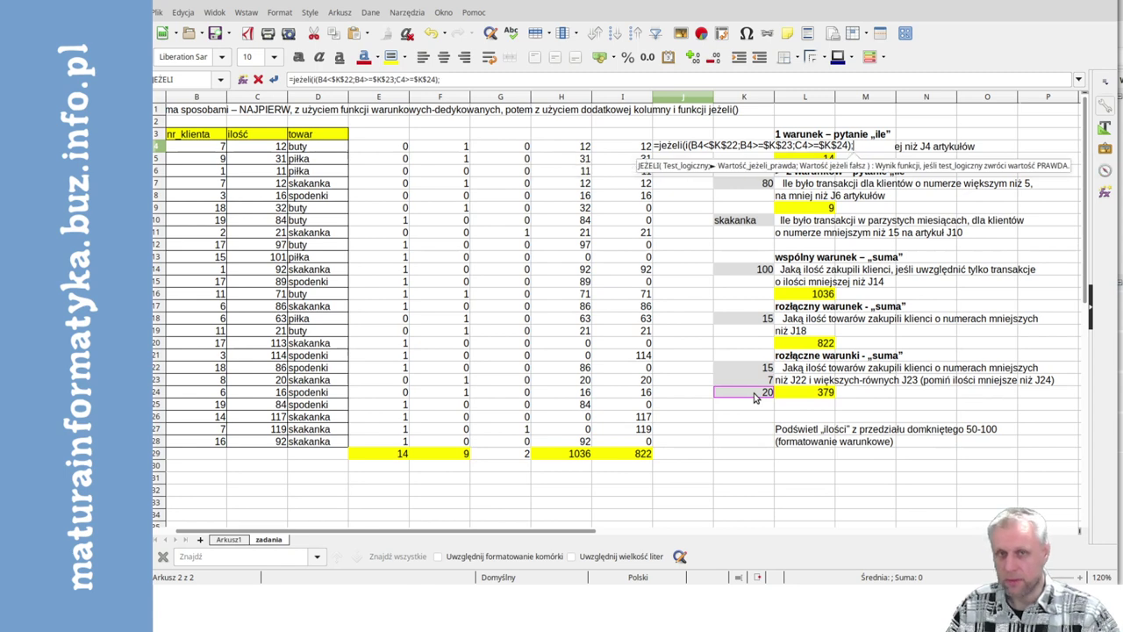
pyautogui.click(267, 150)
pyautogui.write(';')
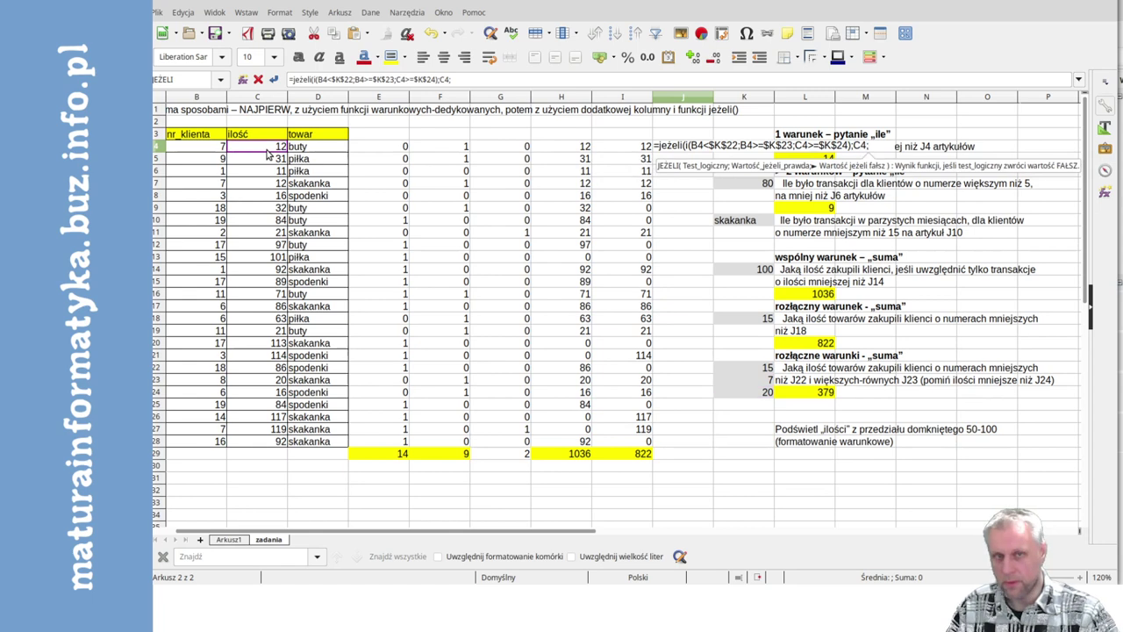
pyautogui.write('0')
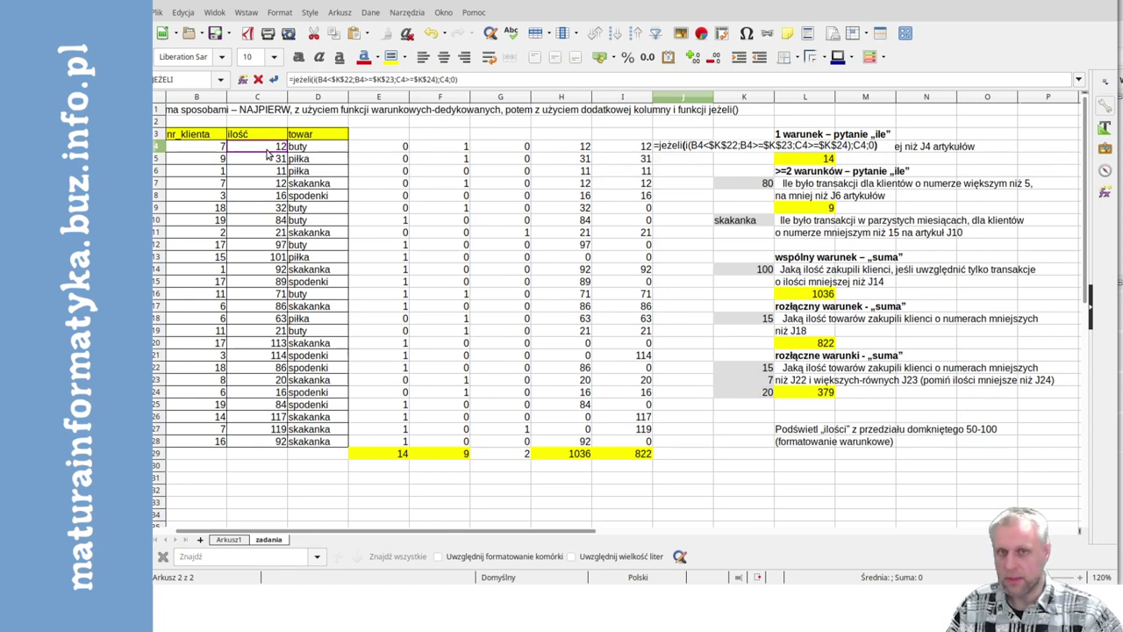
# Fill J4's formula down to J28 and total it in a yellow J29 as 379
pyautogui.click(702, 151)
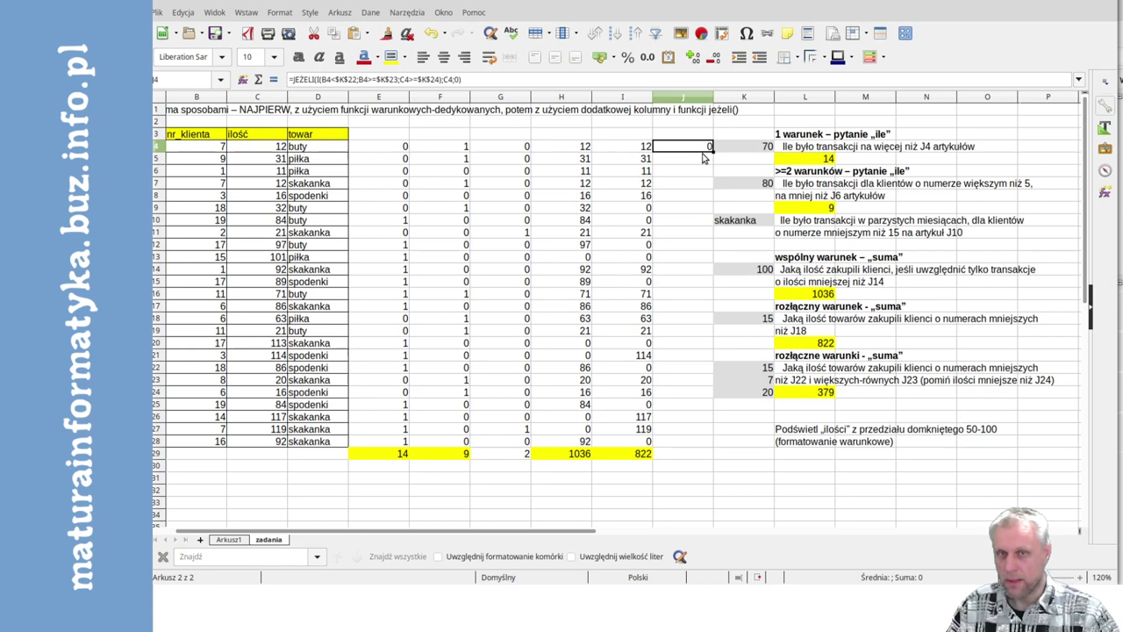
pyautogui.moveTo(712, 151); pyautogui.dragTo(712, 445)
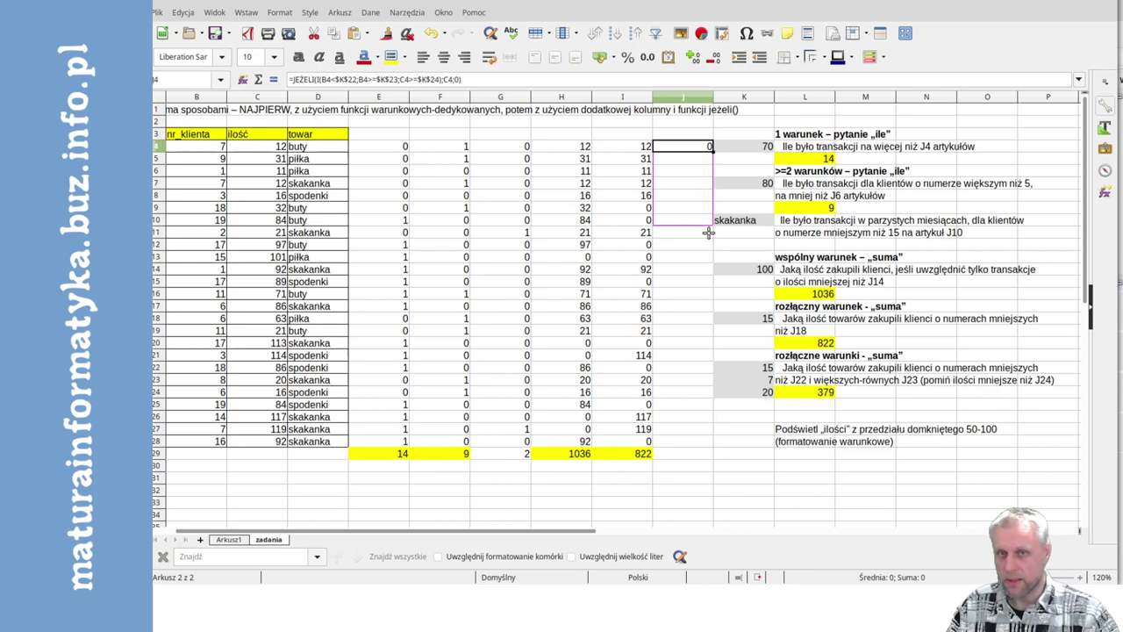
pyautogui.click(690, 455)
pyautogui.click(258, 80)
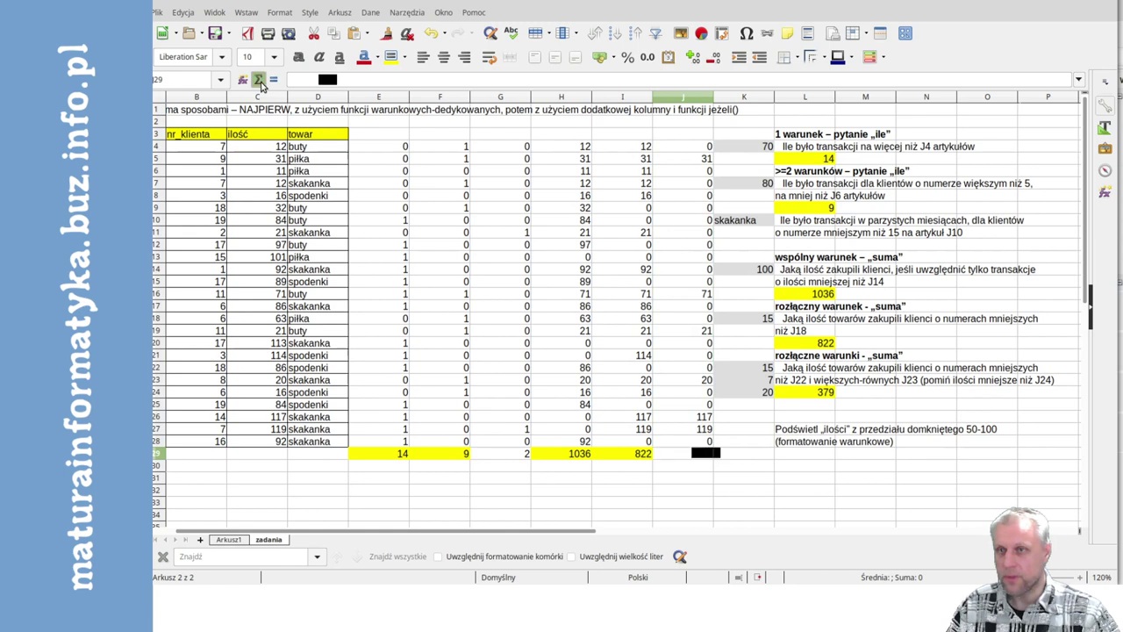
pyautogui.press('Return')
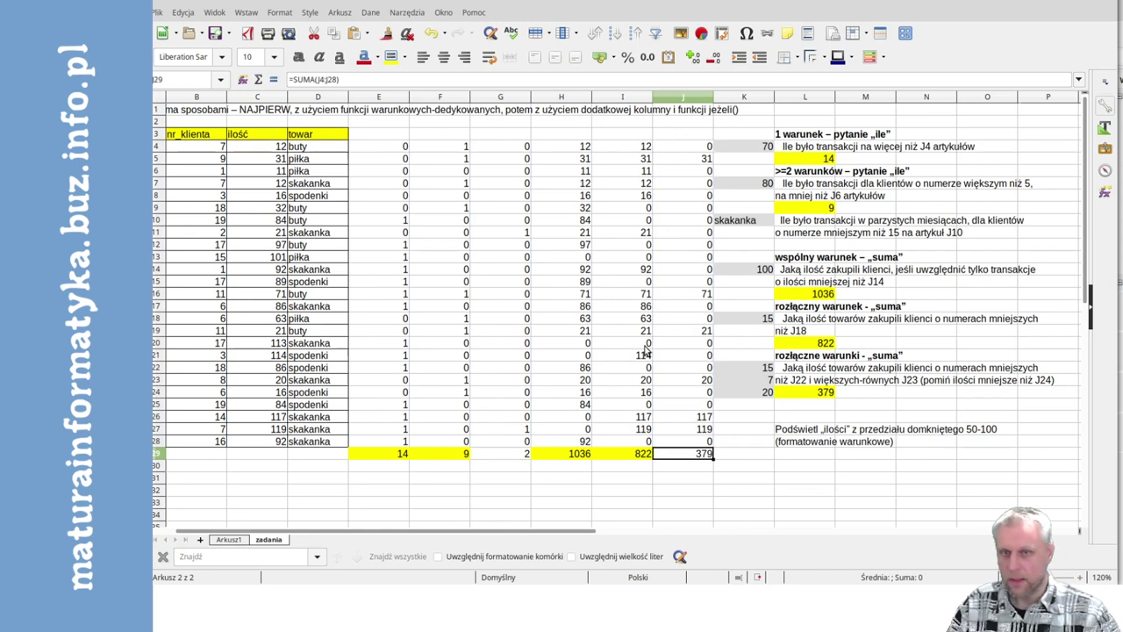
pyautogui.click(392, 56)
pyautogui.press('Return')
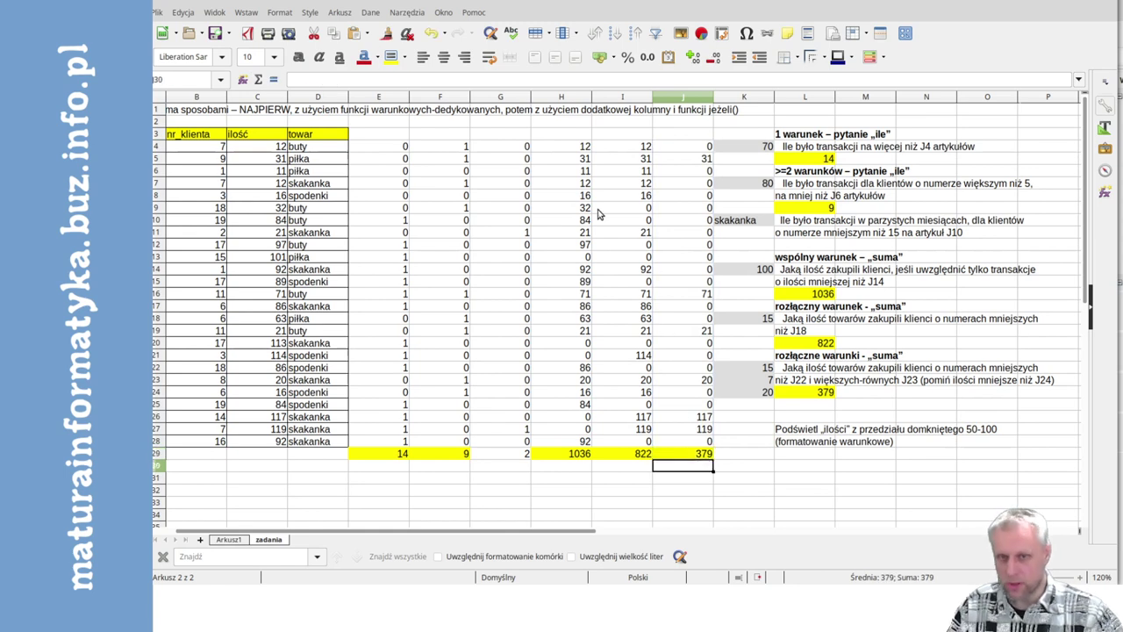
pyautogui.click(809, 395)
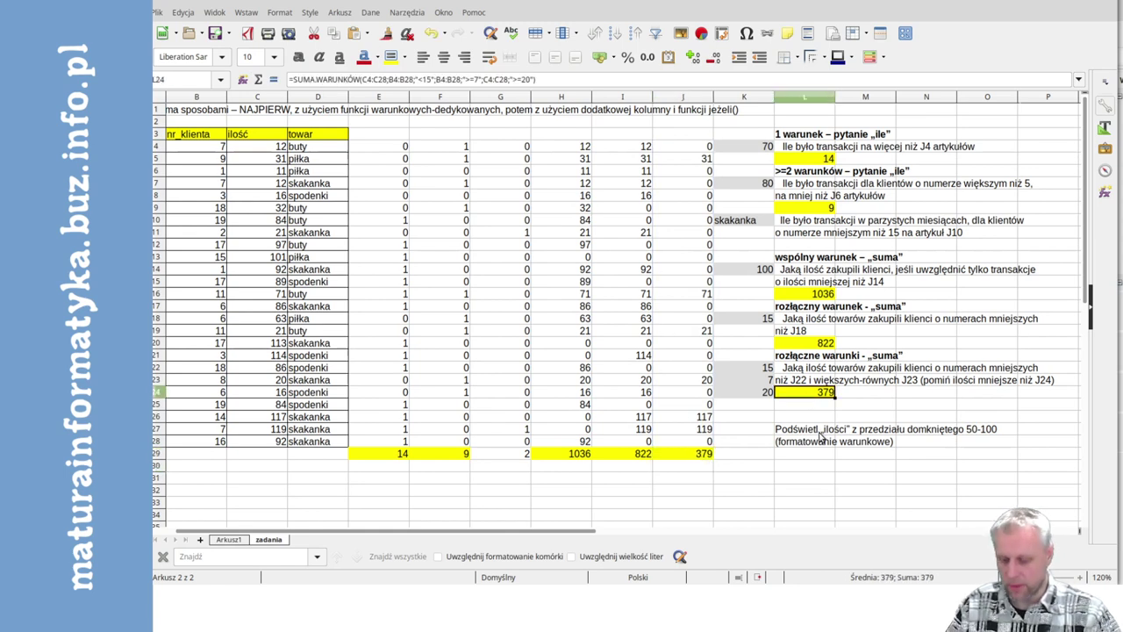
pyautogui.doubleClick(820, 396)
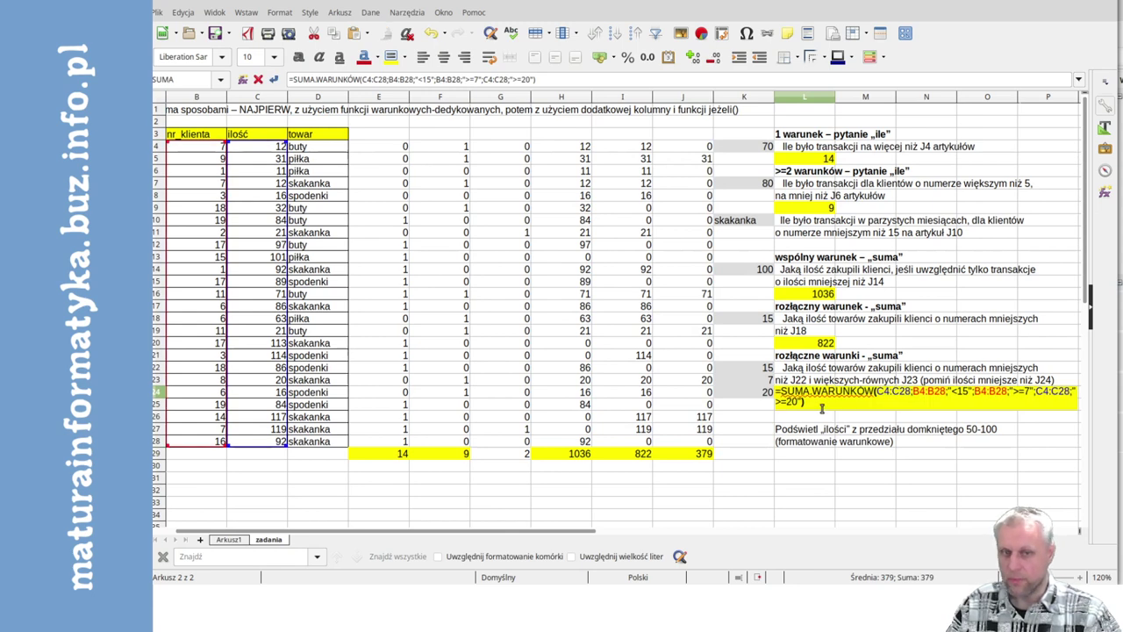
pyautogui.press('Escape')
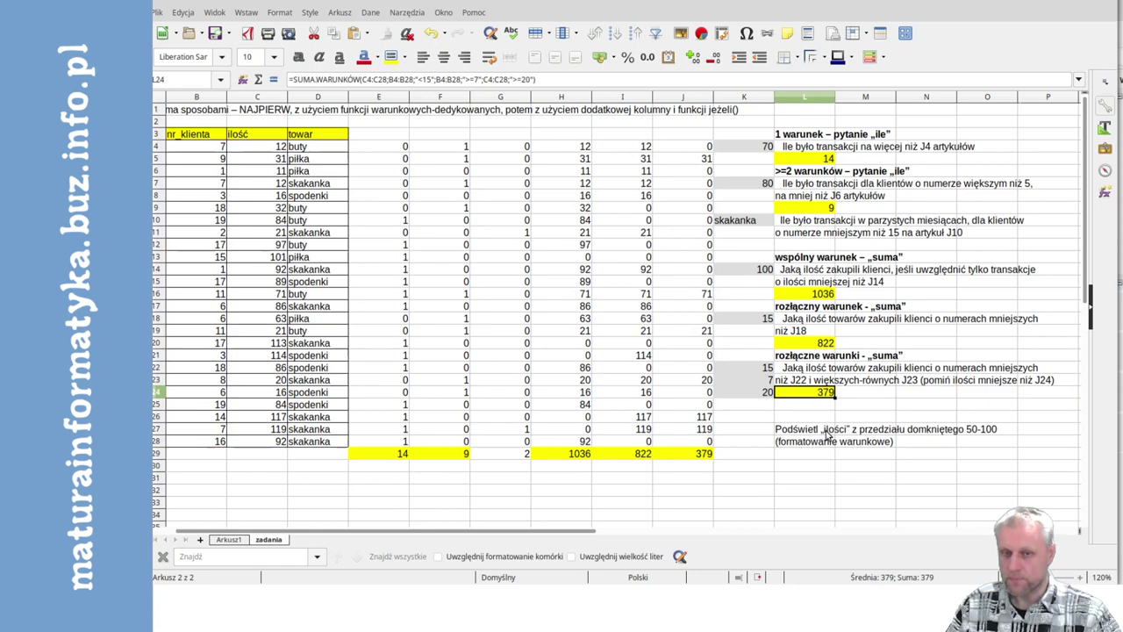
pyautogui.click(257, 441)
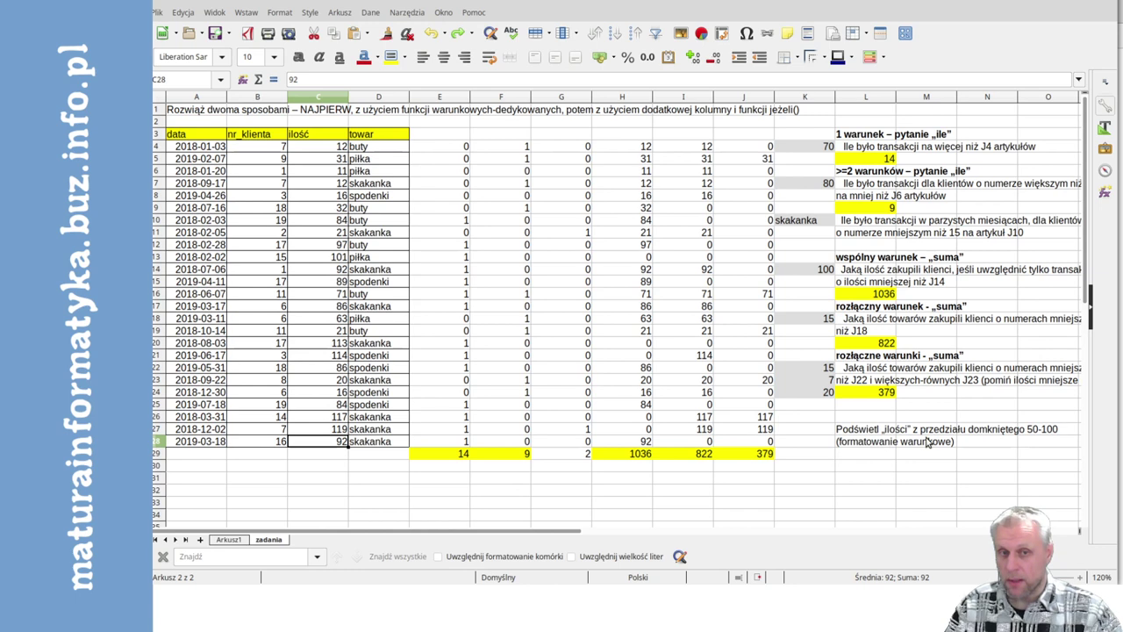
# Add a conditional rule on C4:C28 applying the Good style to values greater than or equal to 50
pyautogui.moveTo(331, 148); pyautogui.dragTo(331, 450)
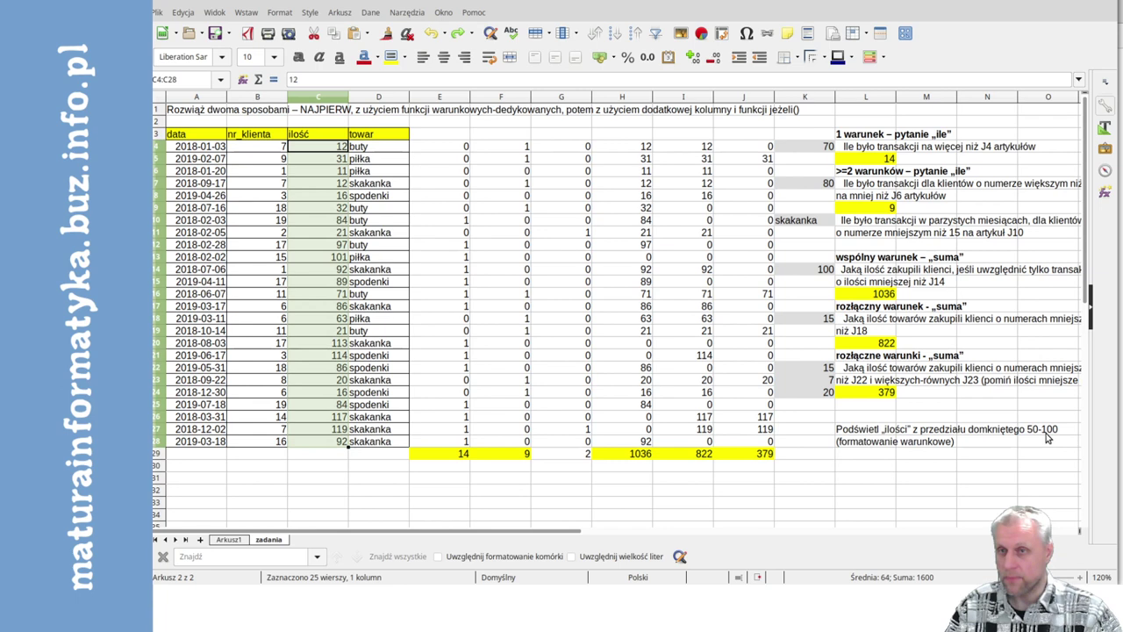
pyautogui.click(283, 13)
pyautogui.moveTo(325, 276)
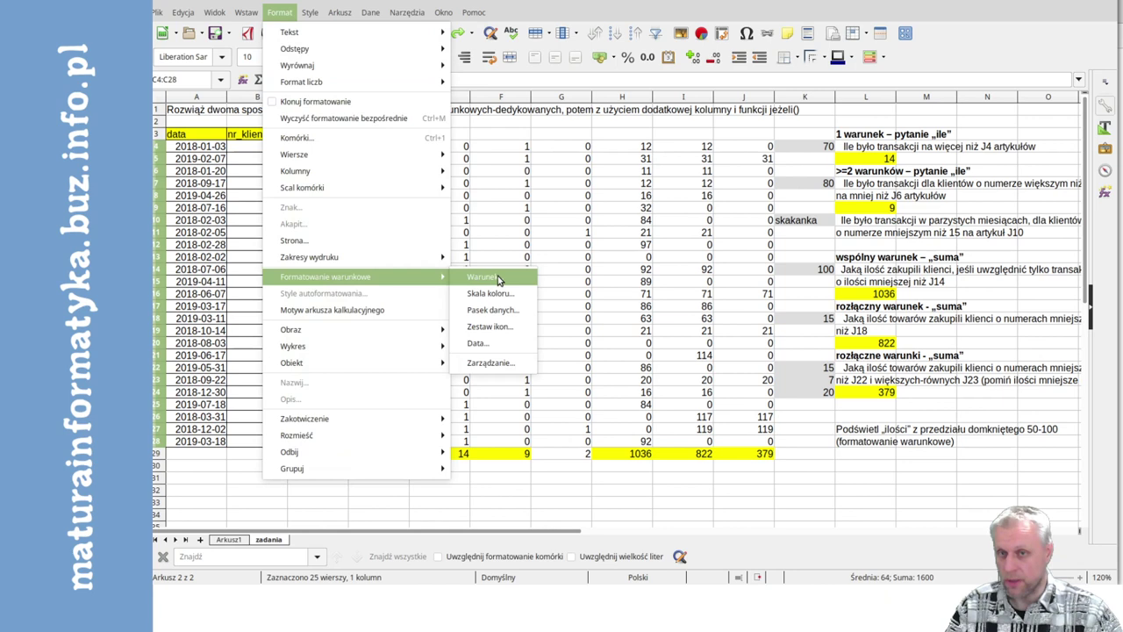
pyautogui.click(498, 279)
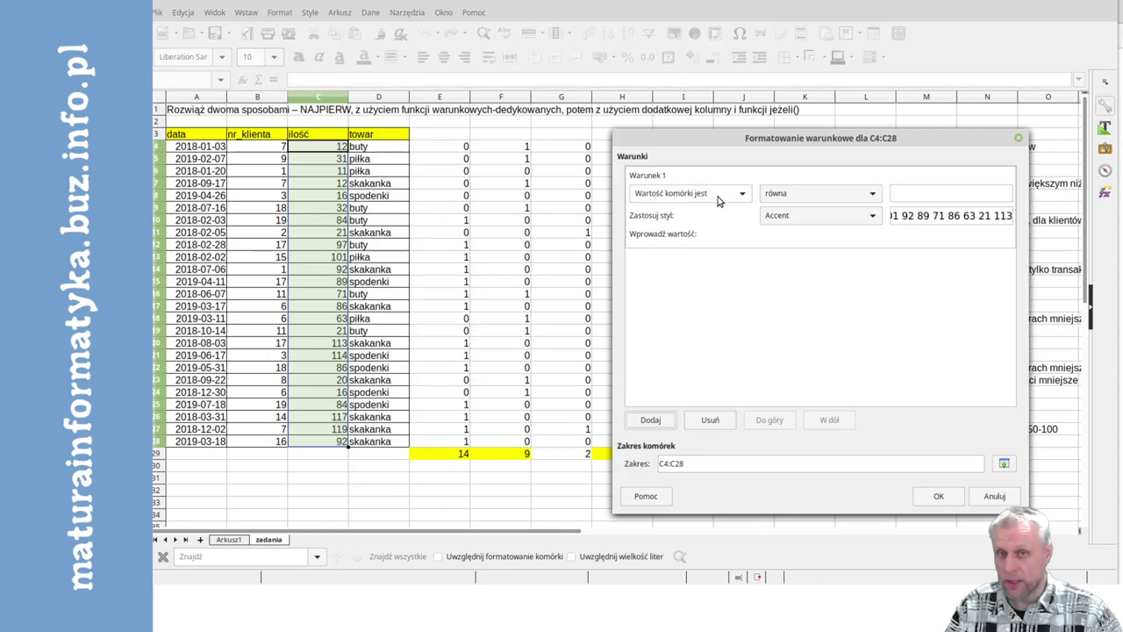
pyautogui.click(811, 197)
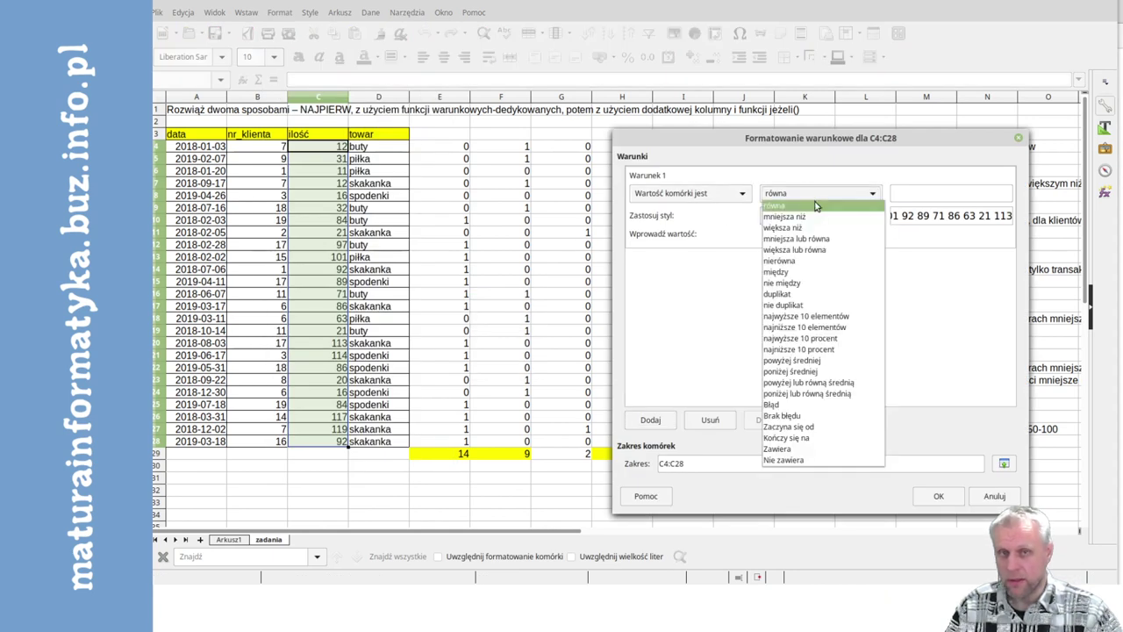
pyautogui.click(850, 250)
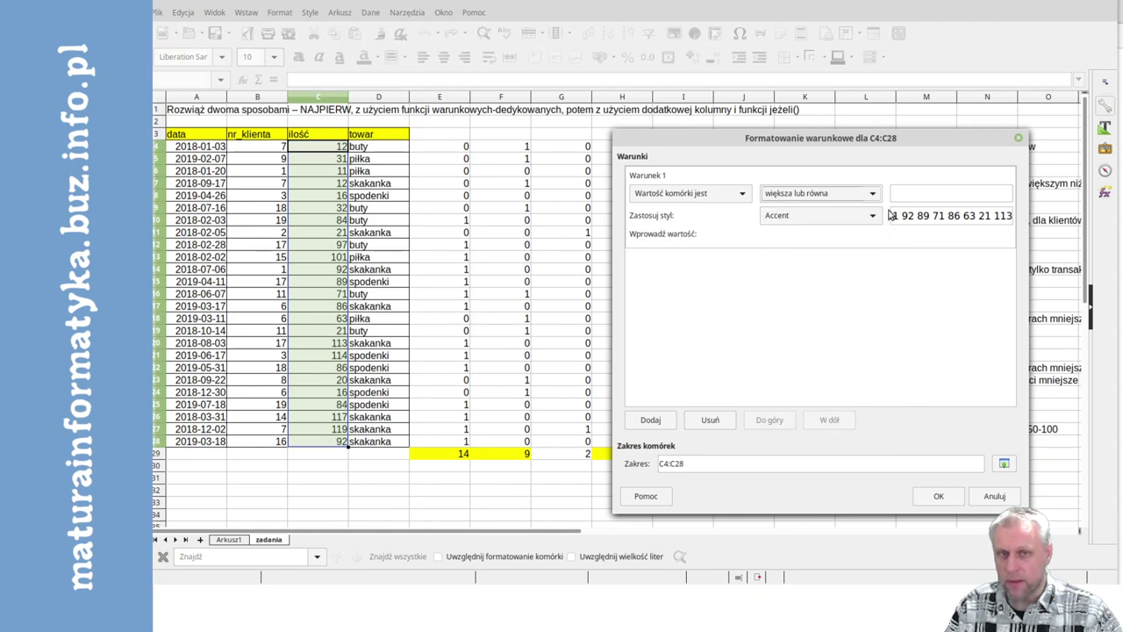
pyautogui.click(912, 194)
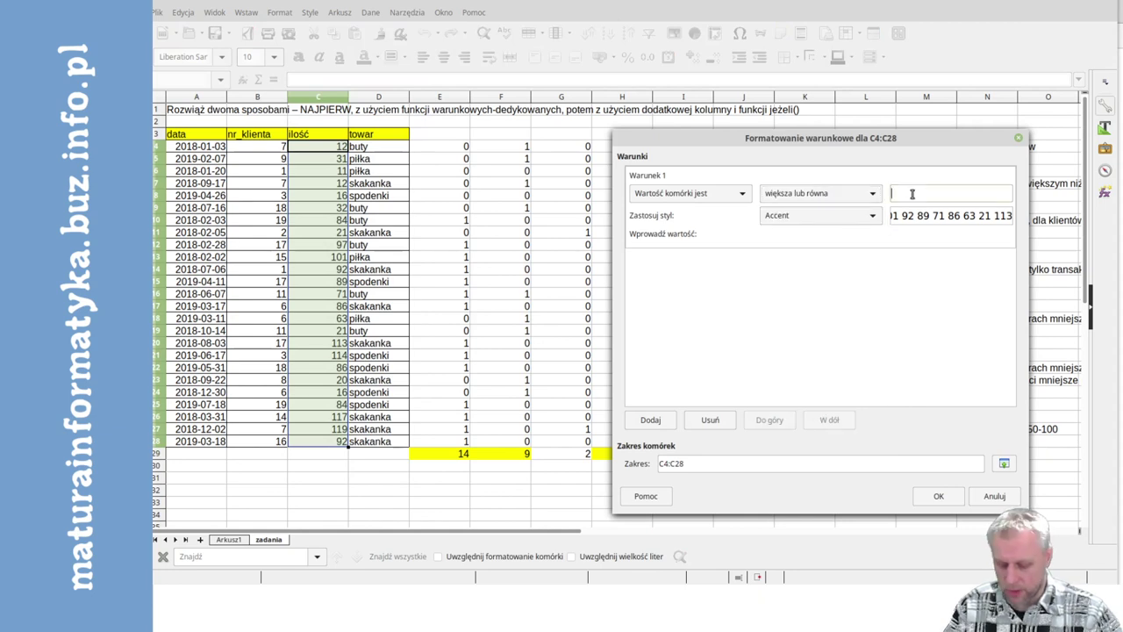
pyautogui.write('50')
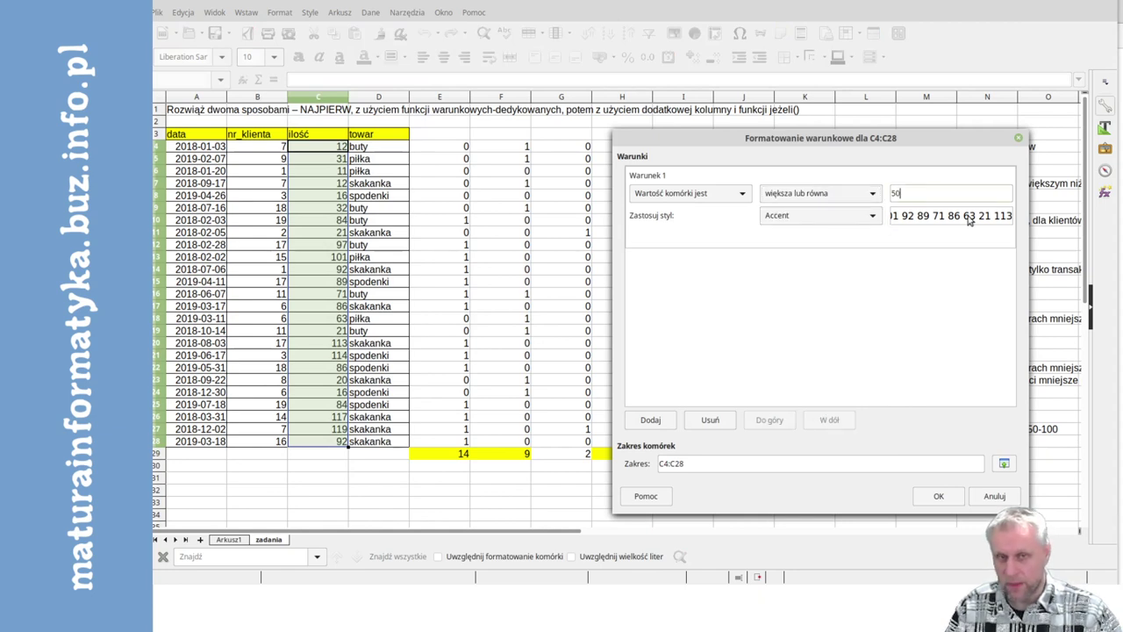
pyautogui.click(876, 215)
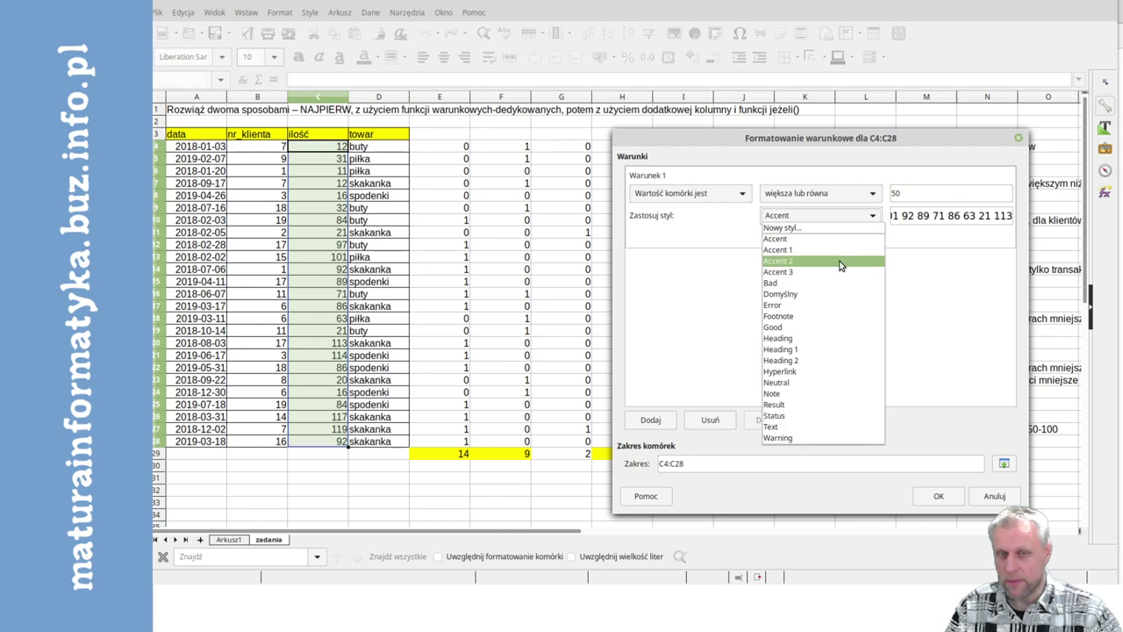
pyautogui.click(816, 326)
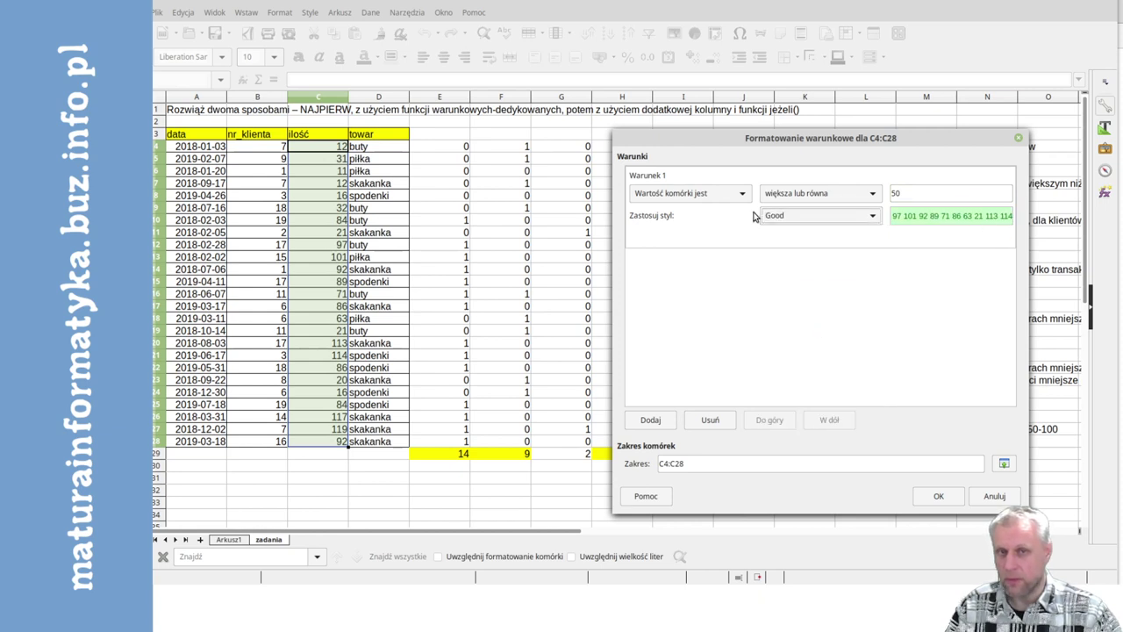
pyautogui.click(795, 220)
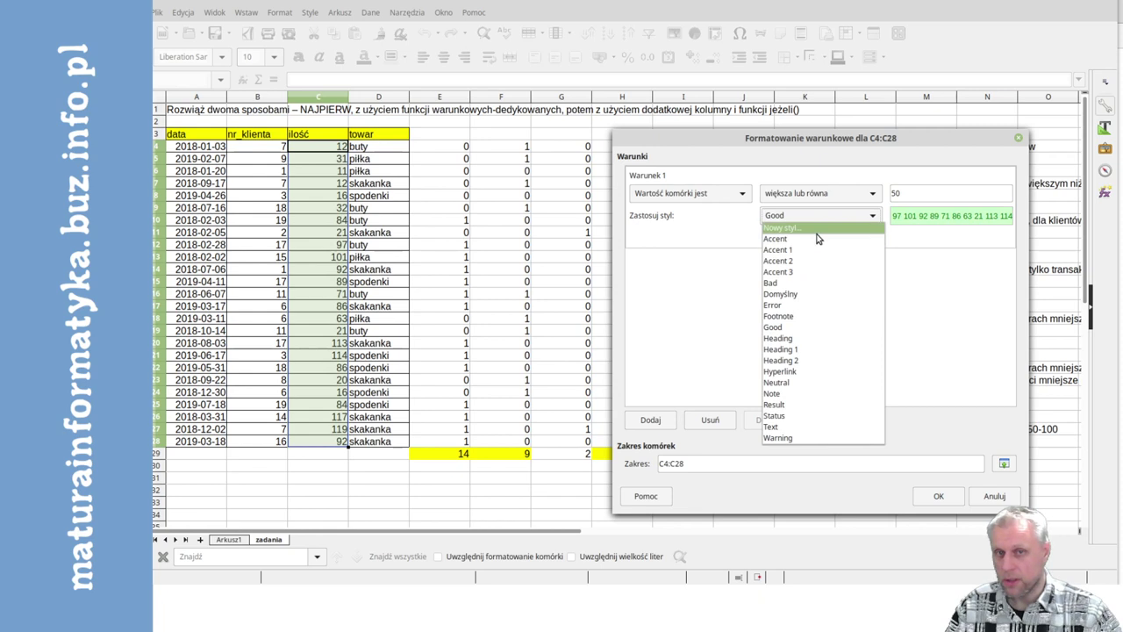
pyautogui.click(923, 230)
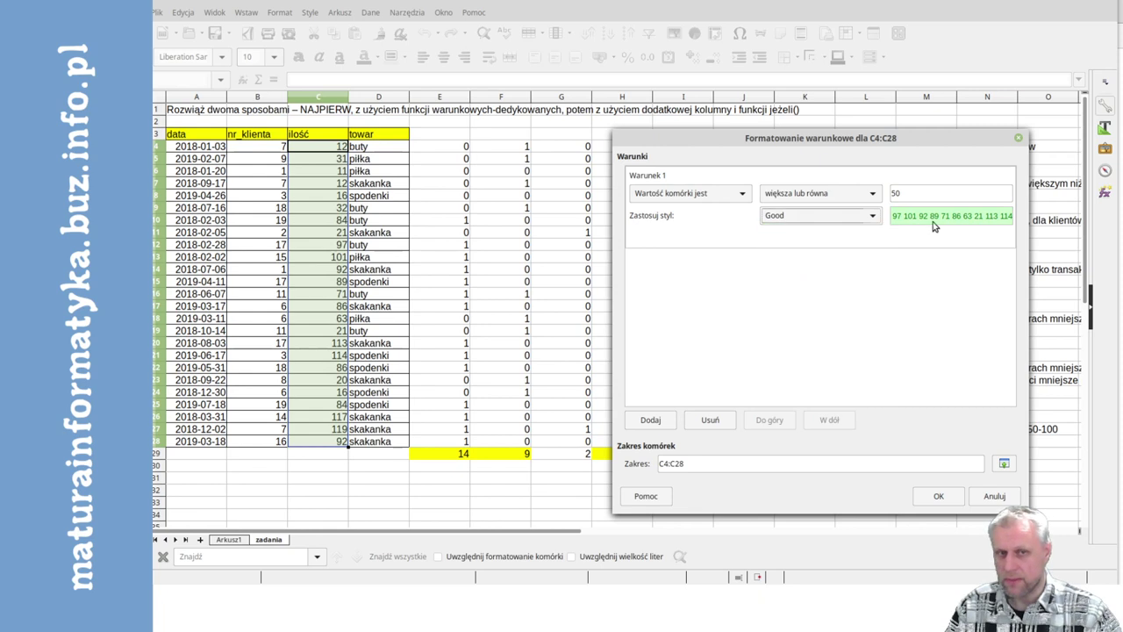
pyautogui.click(936, 497)
pyautogui.click(369, 307)
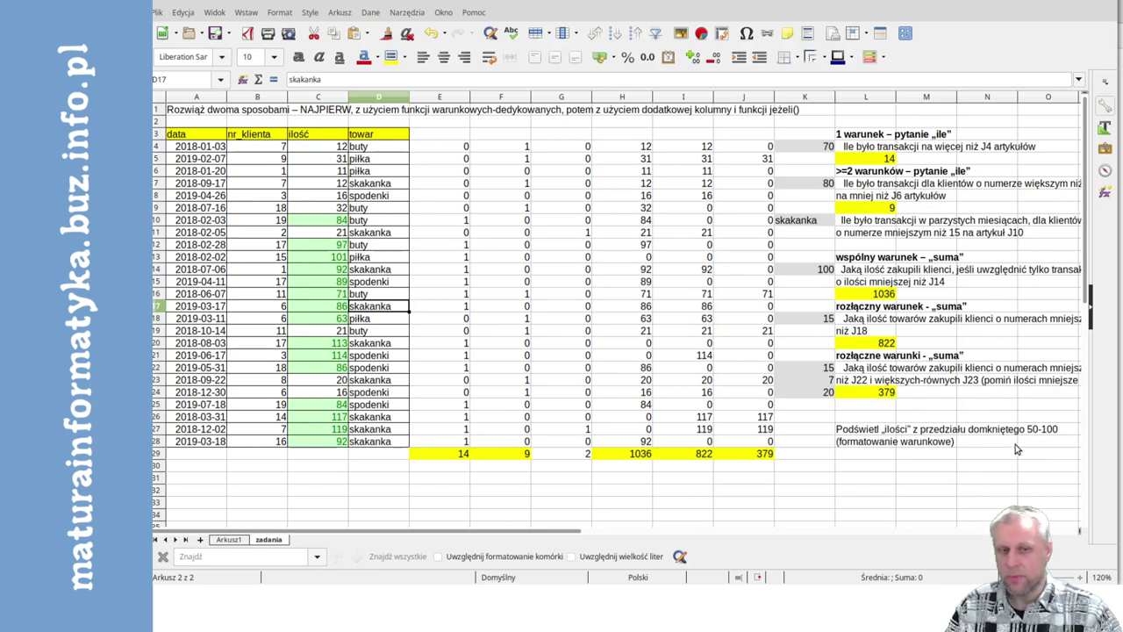
# Add a second rule on C4:C28 applying the Accent style to values less than or equal to 100
pyautogui.moveTo(341, 148); pyautogui.dragTo(328, 445)
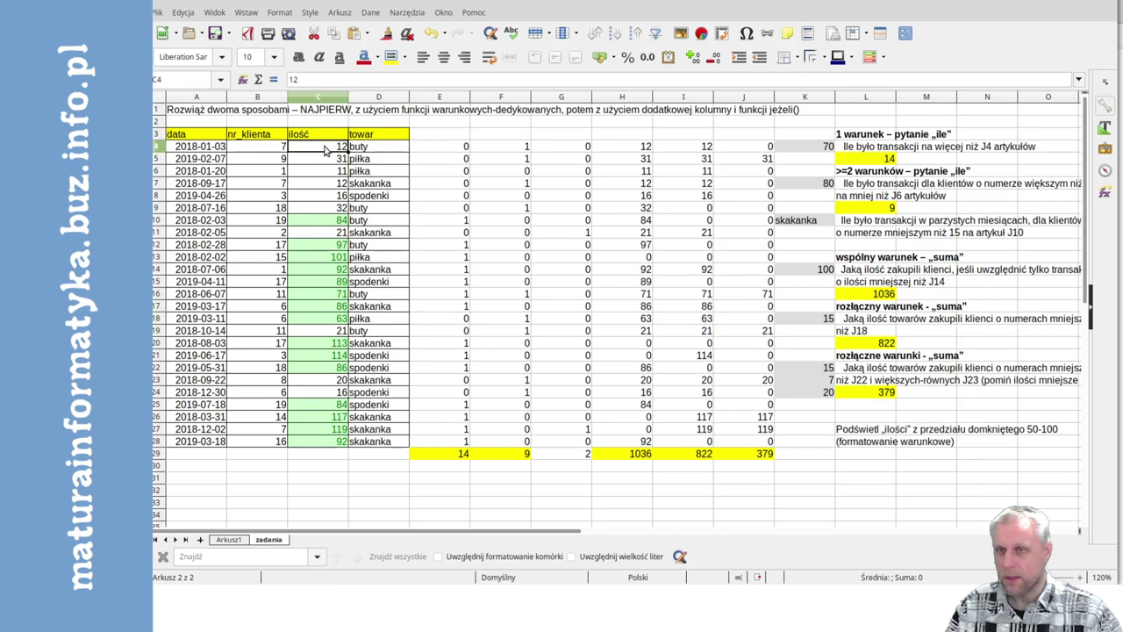
pyautogui.click(283, 14)
pyautogui.moveTo(326, 276)
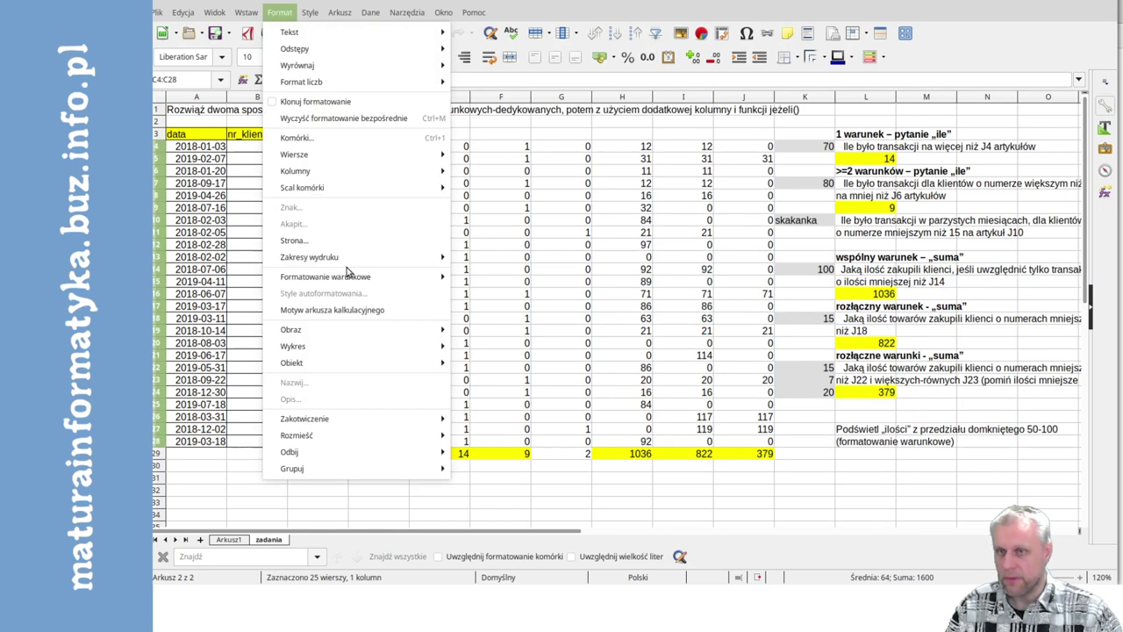
pyautogui.click(482, 276)
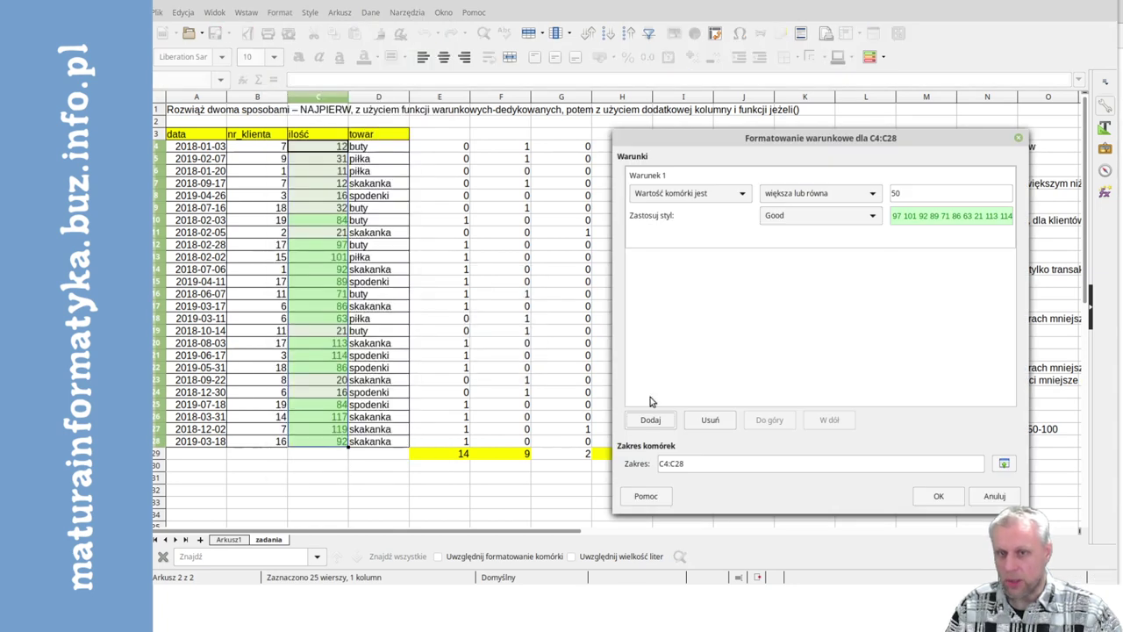
pyautogui.click(662, 425)
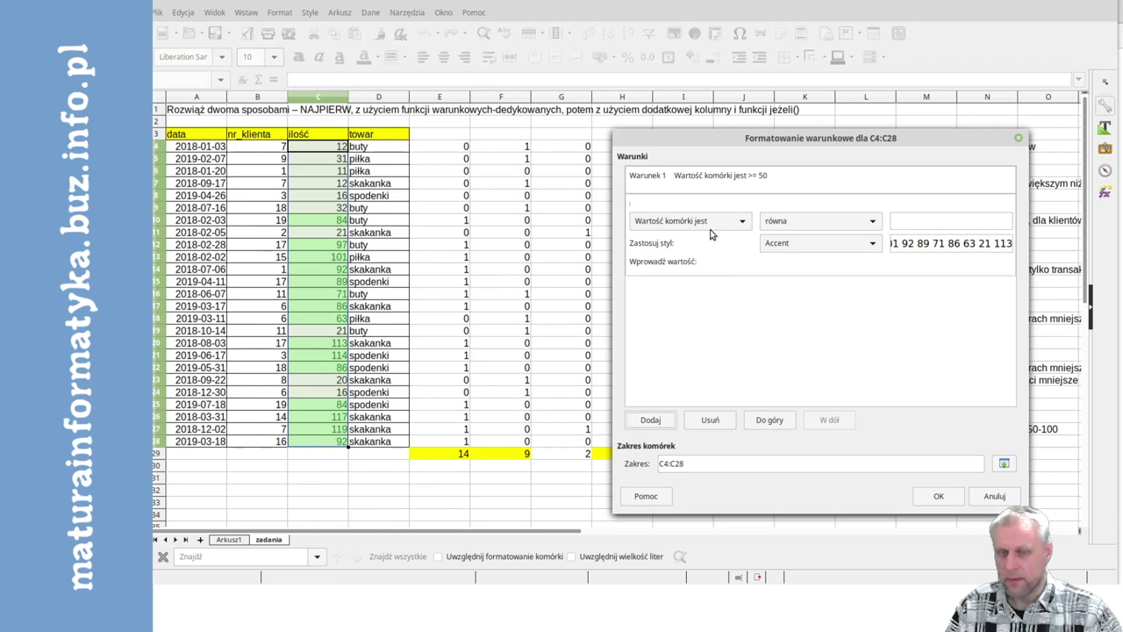
pyautogui.click(790, 222)
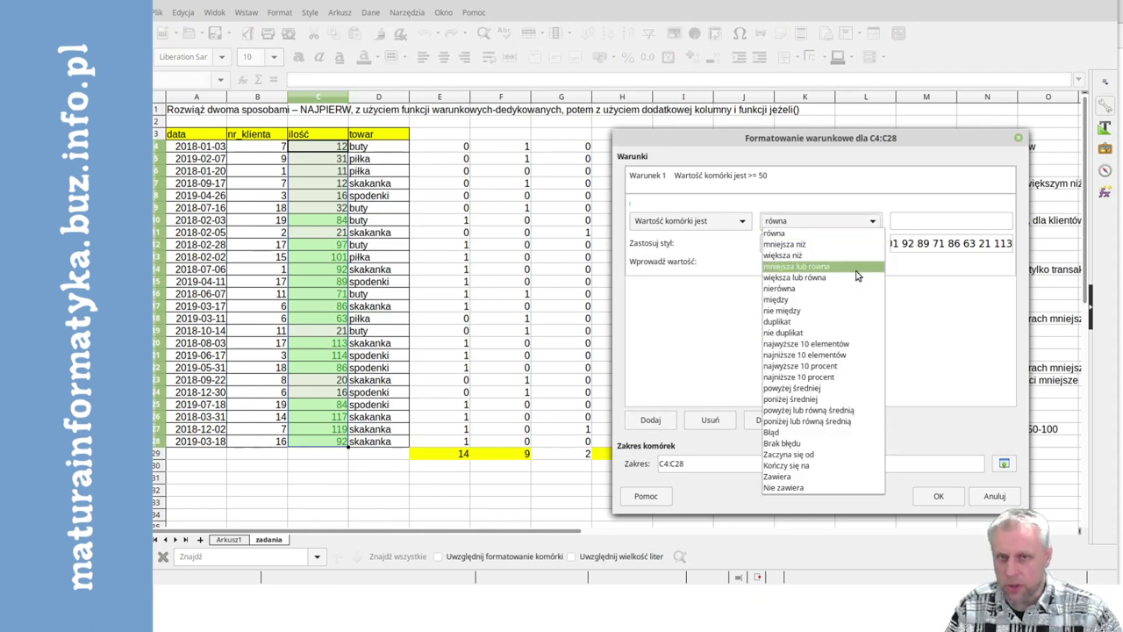
pyautogui.click(858, 266)
pyautogui.click(914, 223)
pyautogui.write('1')
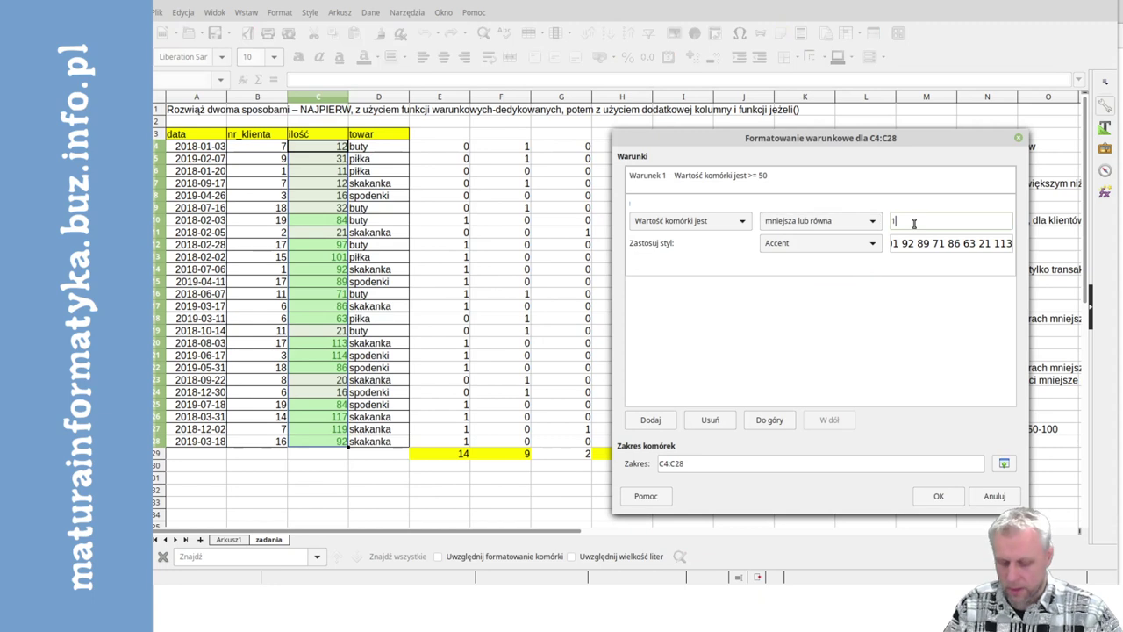
pyautogui.write('00')
pyautogui.click(872, 243)
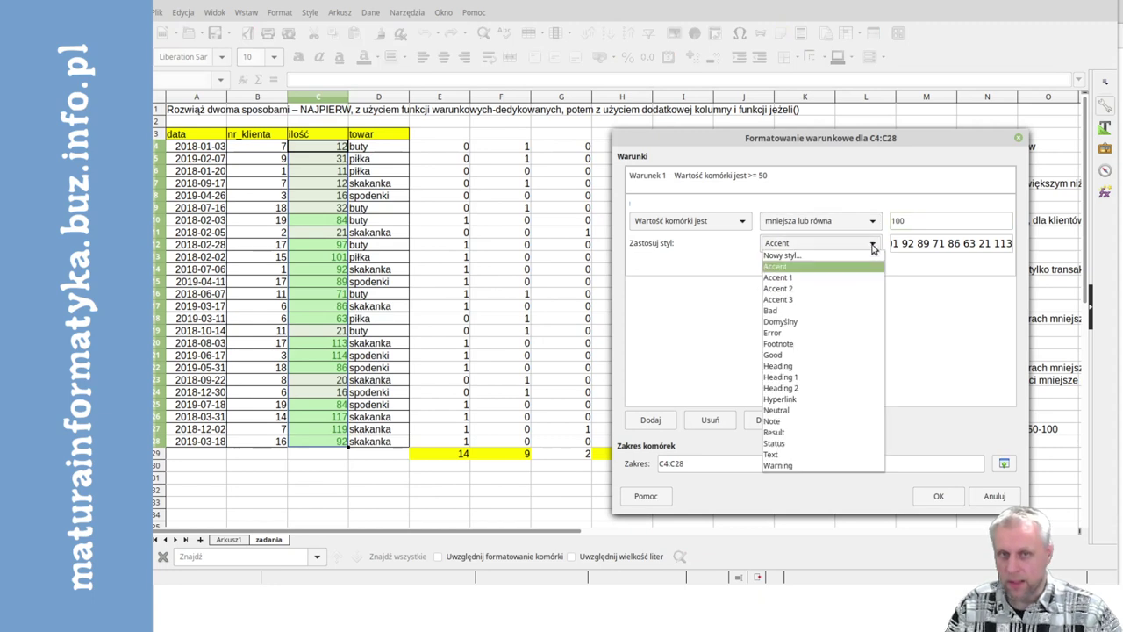
pyautogui.click(940, 265)
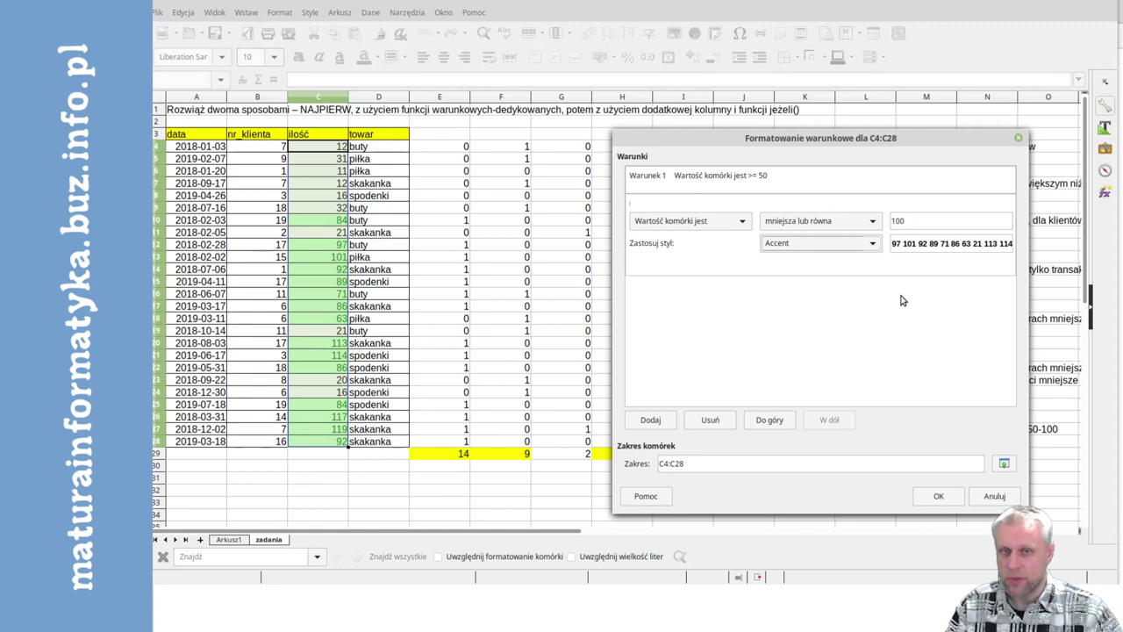
pyautogui.click(939, 496)
pyautogui.click(399, 294)
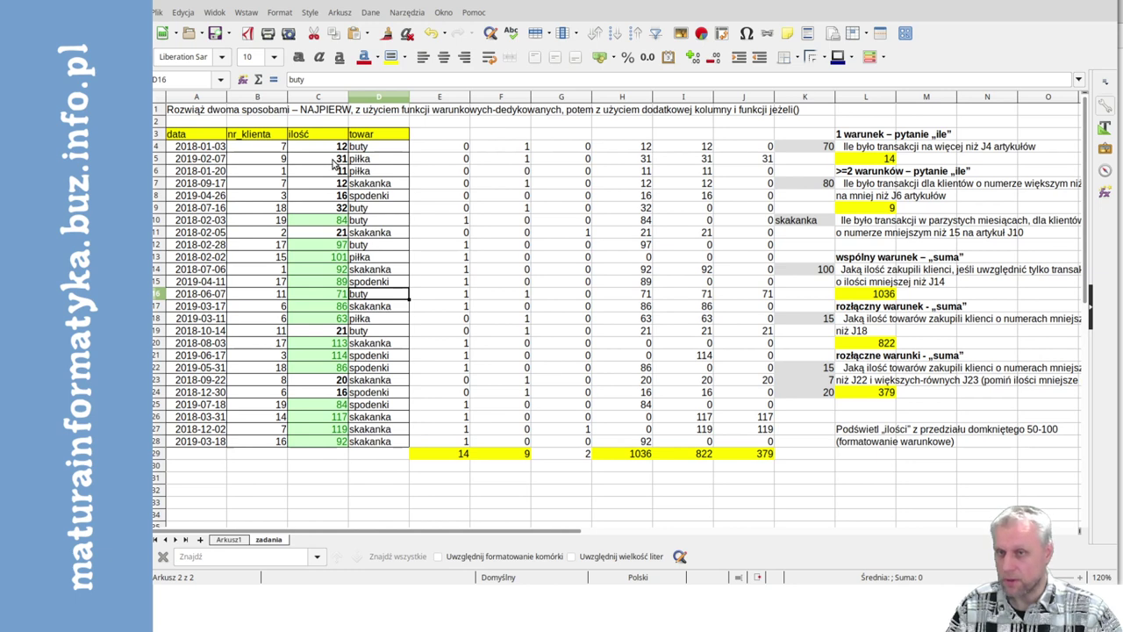
# Reopen the conditional formatting rules for the ilość values C4:C28
pyautogui.moveTo(336, 149); pyautogui.dragTo(329, 443)
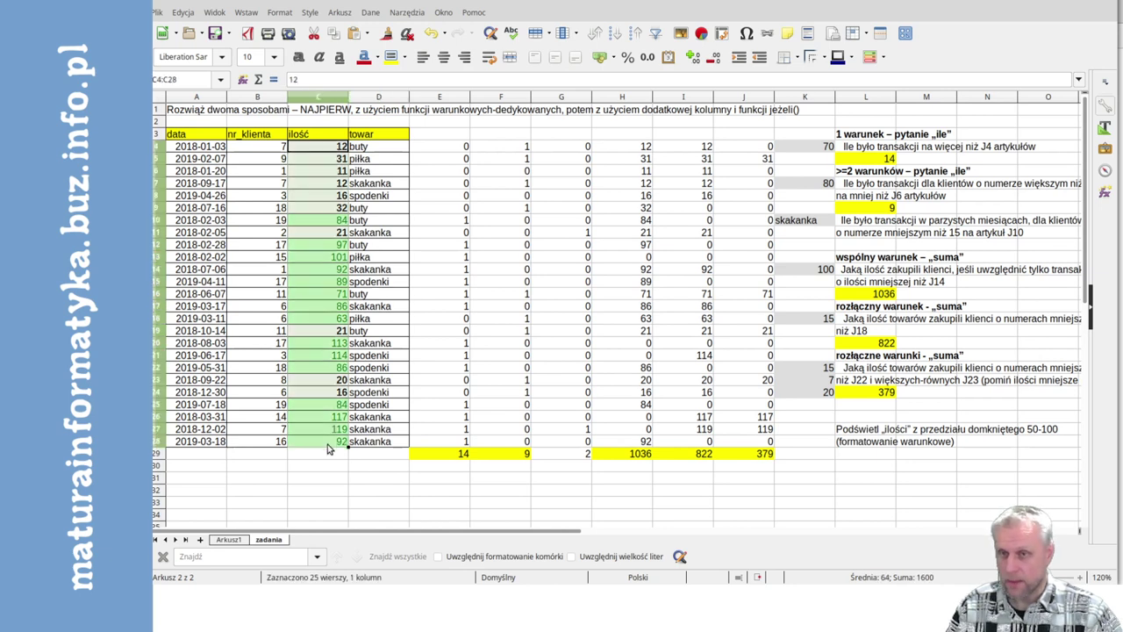
pyautogui.click(280, 12)
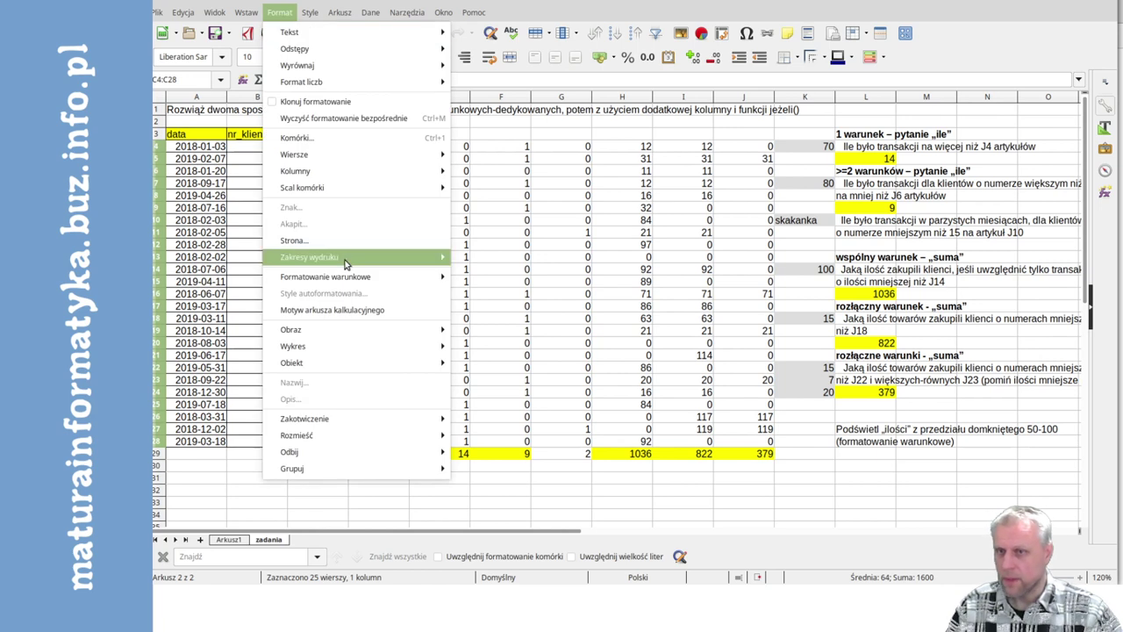
pyautogui.moveTo(326, 276)
pyautogui.click(481, 277)
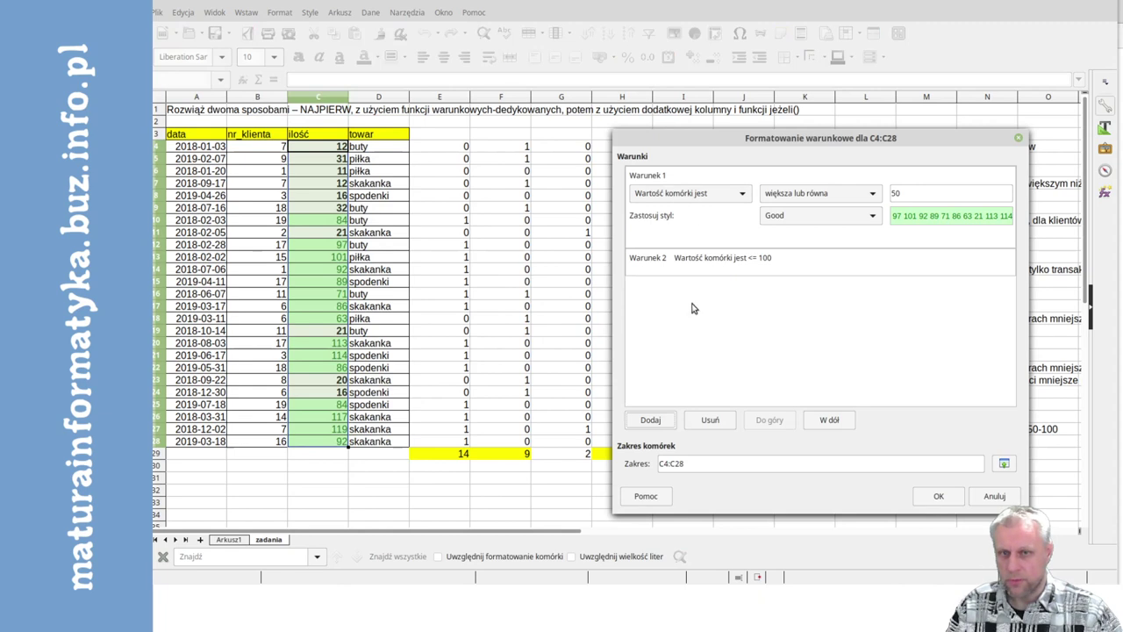
# Delete the ≥50 and ≤100 value rules and add one blank condition
pyautogui.click(710, 421)
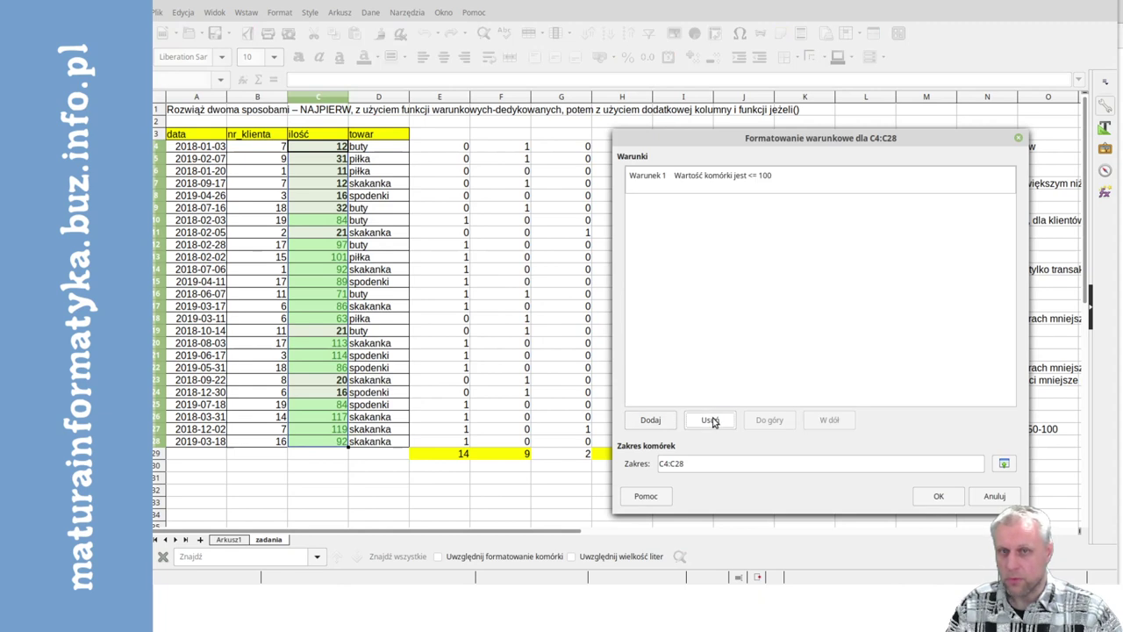
pyautogui.click(681, 188)
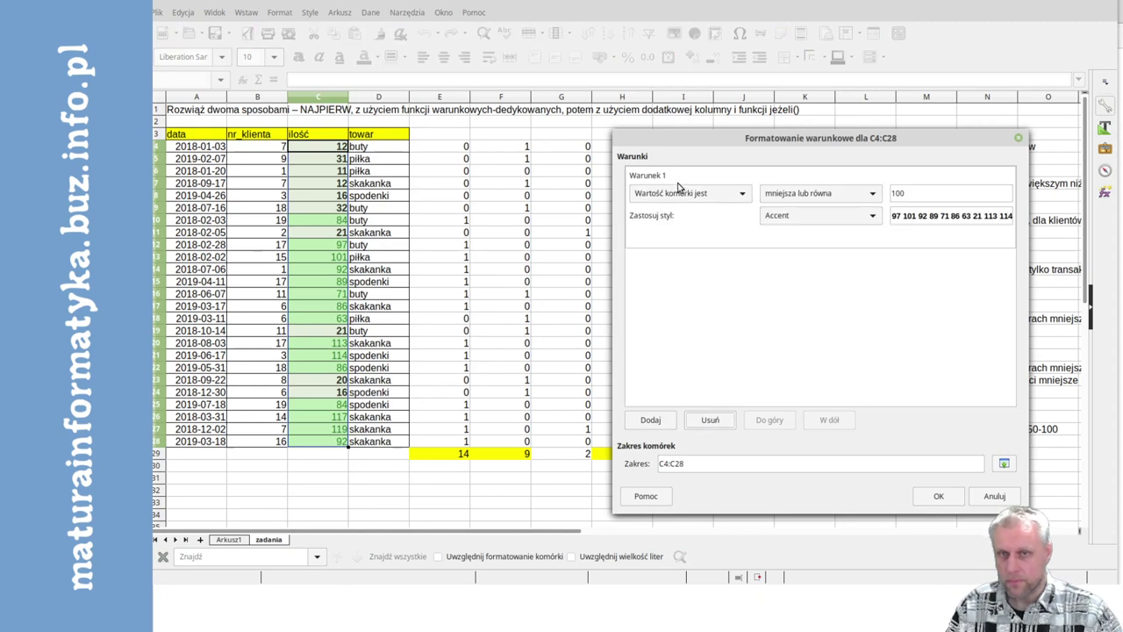
pyautogui.click(710, 420)
pyautogui.click(654, 420)
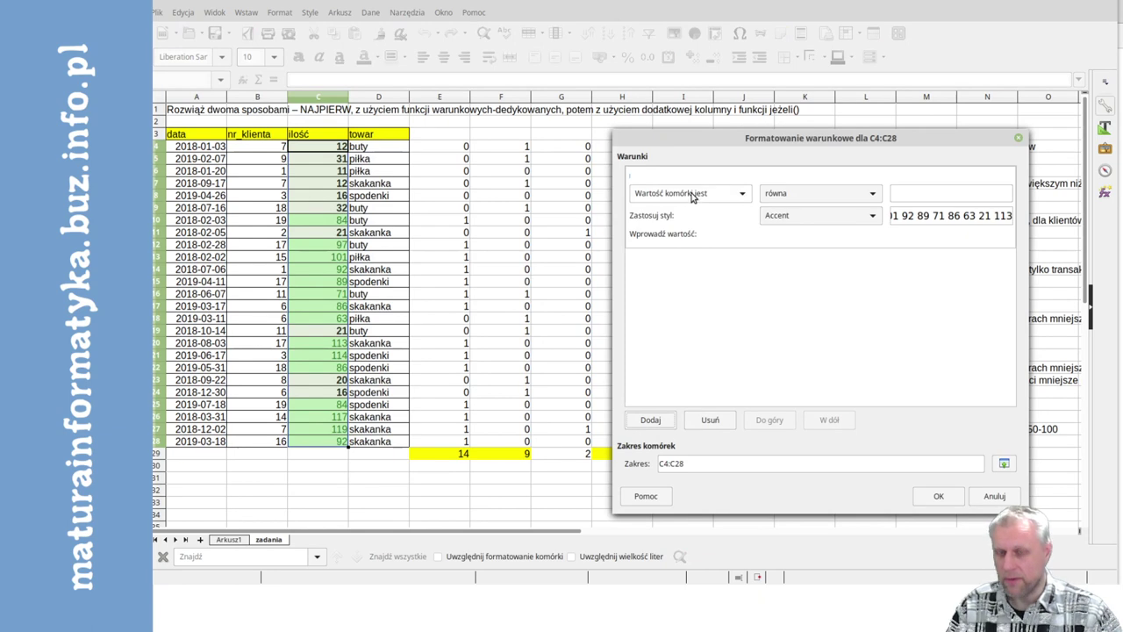
pyautogui.click(743, 195)
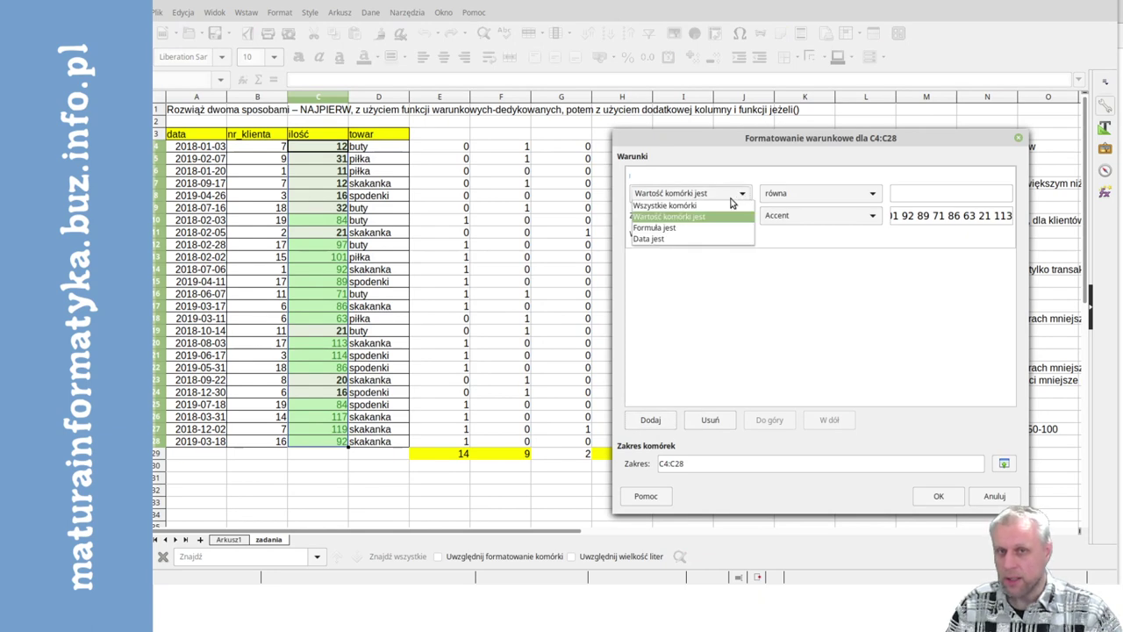
# Change the blank condition to 'Formula is' with the formula i(c4>=50;c4<=100)
pyautogui.click(703, 227)
pyautogui.write('i(')
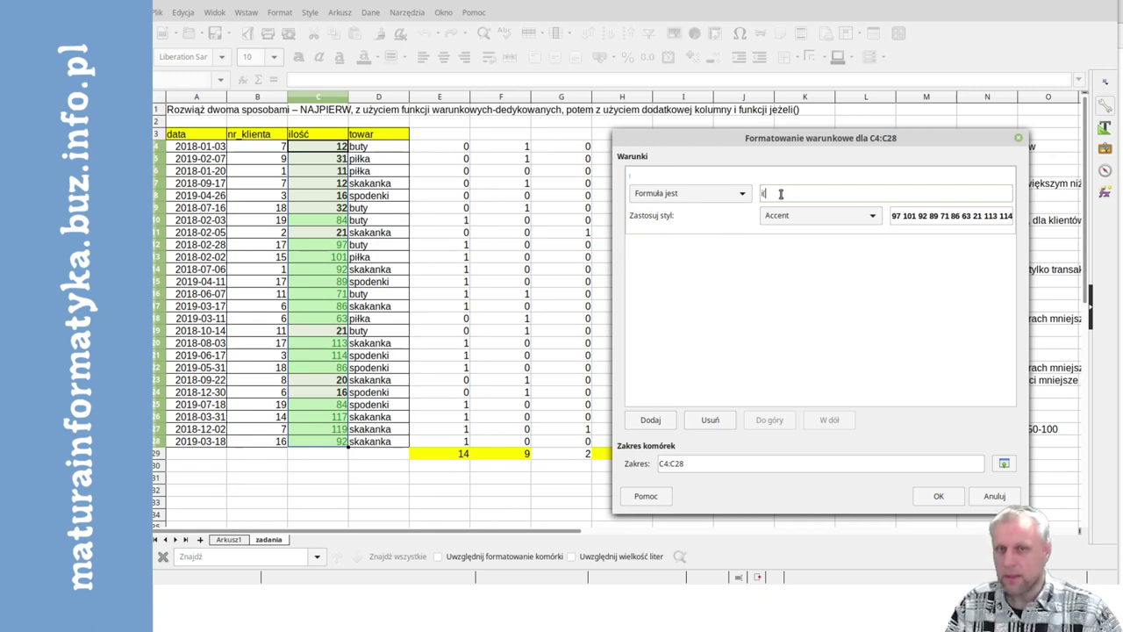
pyautogui.click(330, 151)
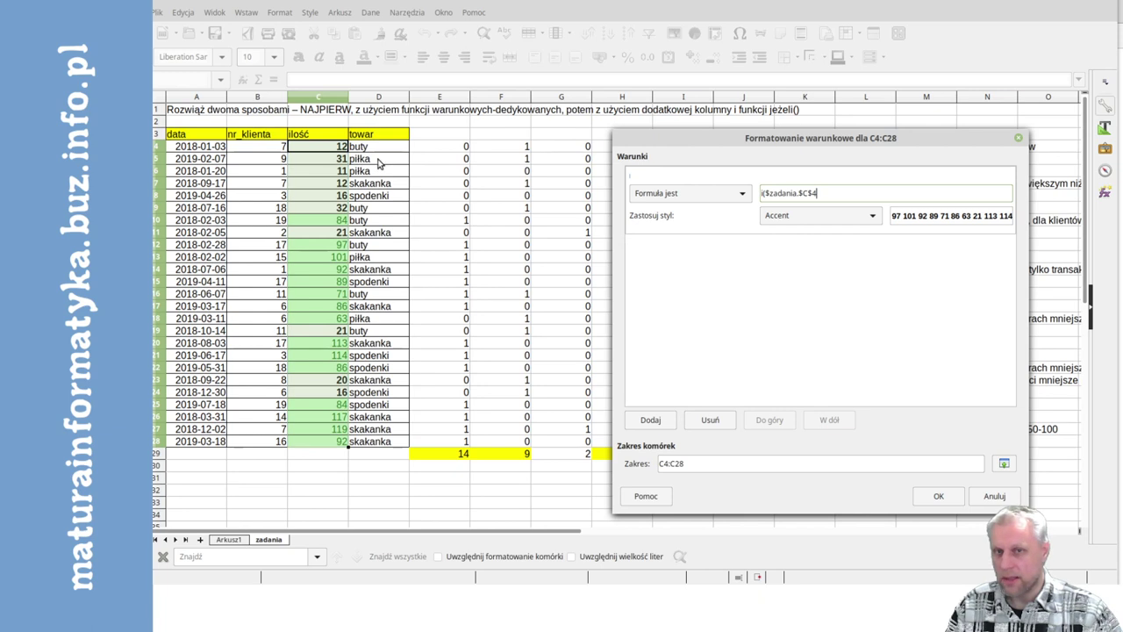
pyautogui.moveTo(815, 193); pyautogui.dragTo(765, 193)
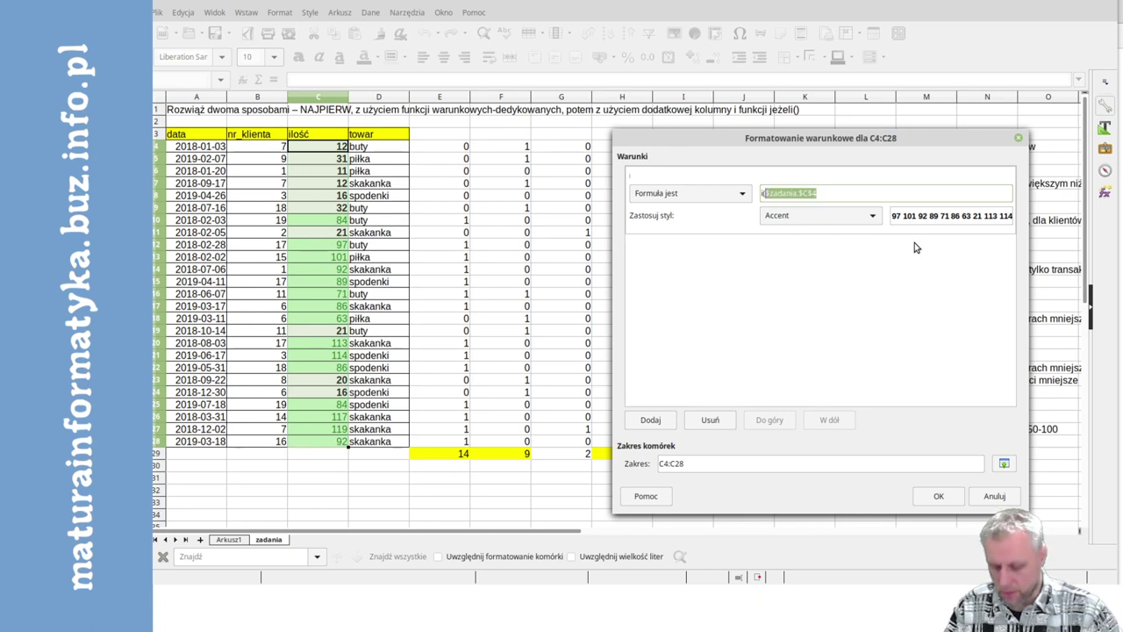
pyautogui.write('c4')
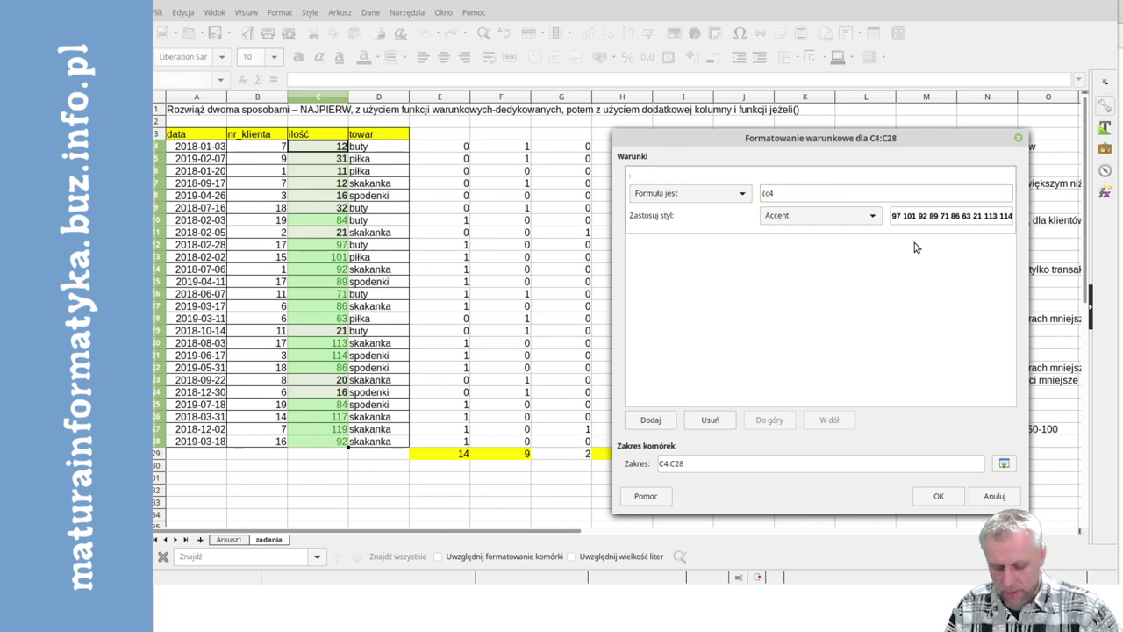
pyautogui.write('>=50')
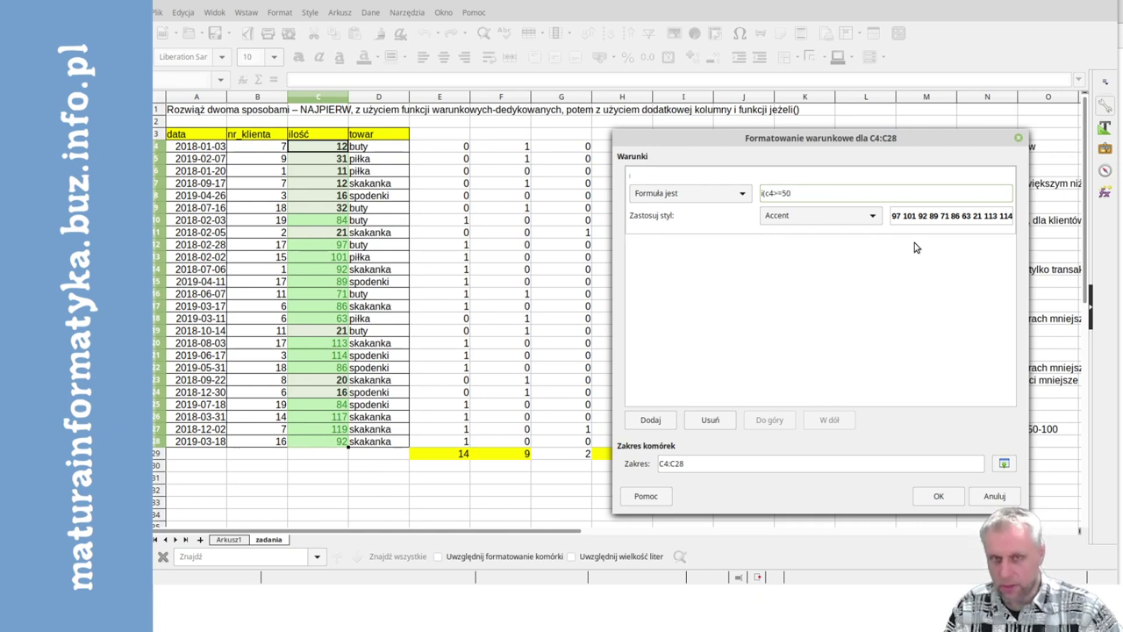
pyautogui.write(';c4')
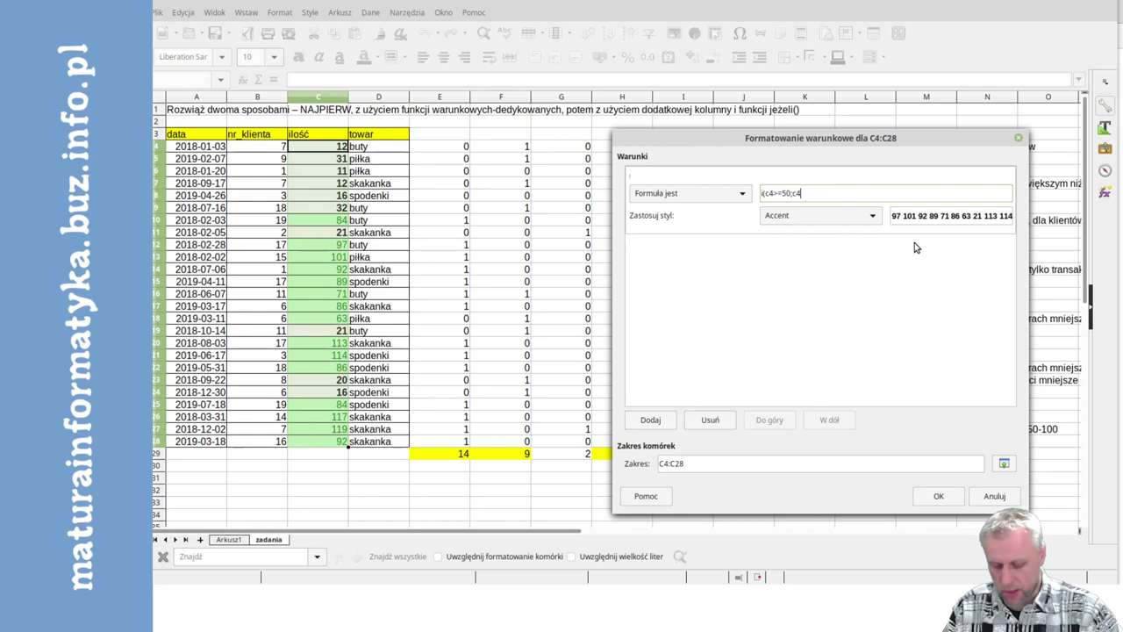
pyautogui.write('<=')
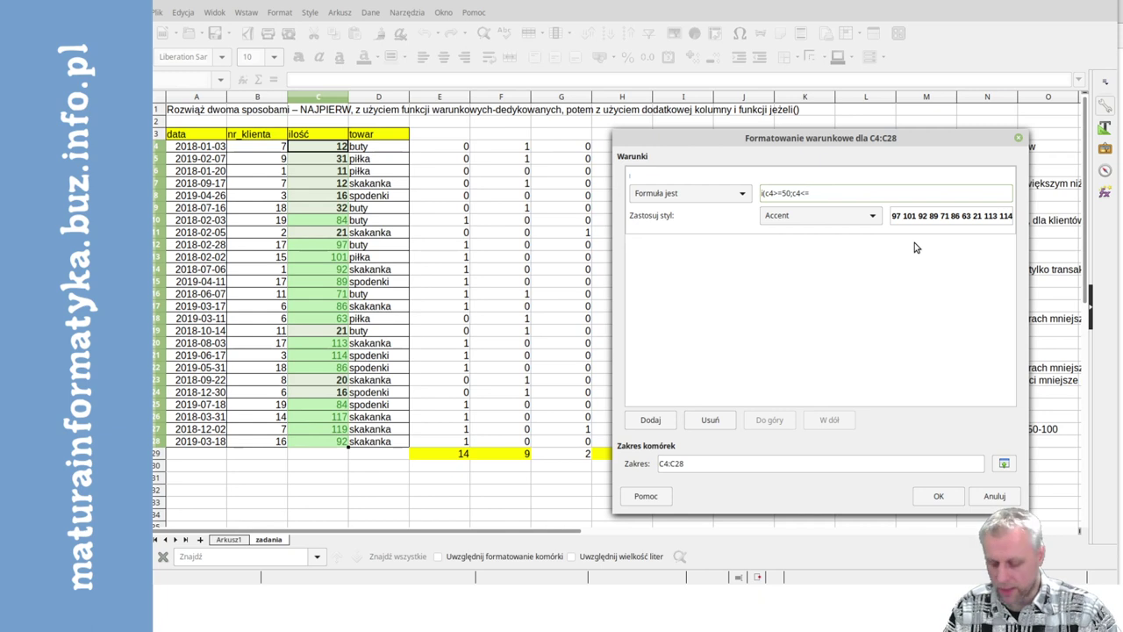
pyautogui.write('100)')
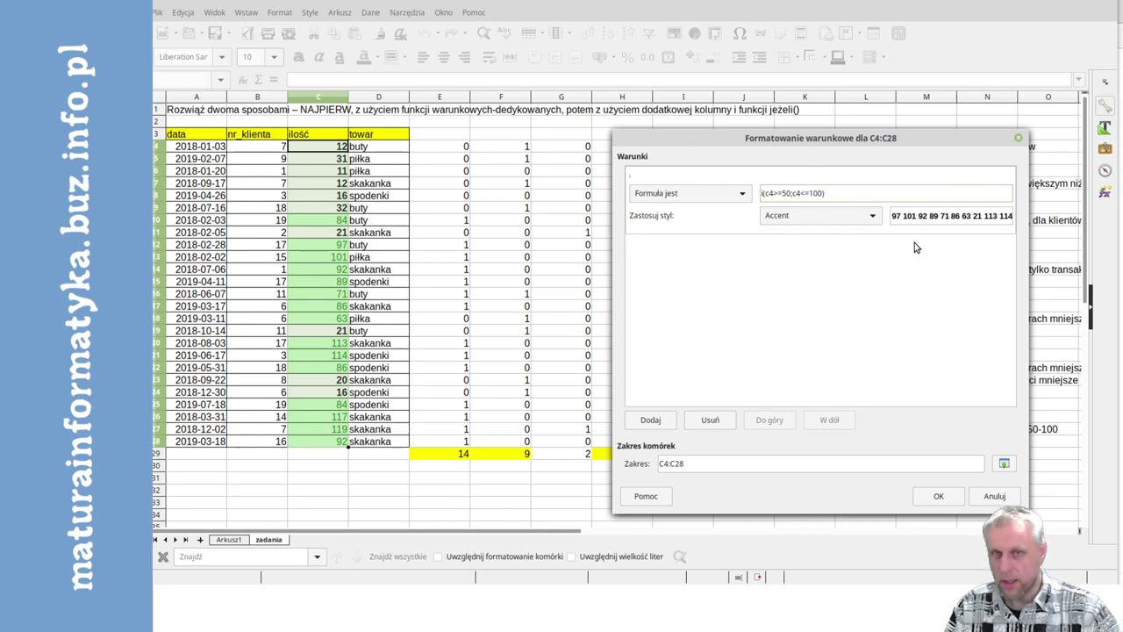
# Give the formula rule a new cell style with a Dark Yellow 4 background and apply it to C4:C28
pyautogui.click(878, 218)
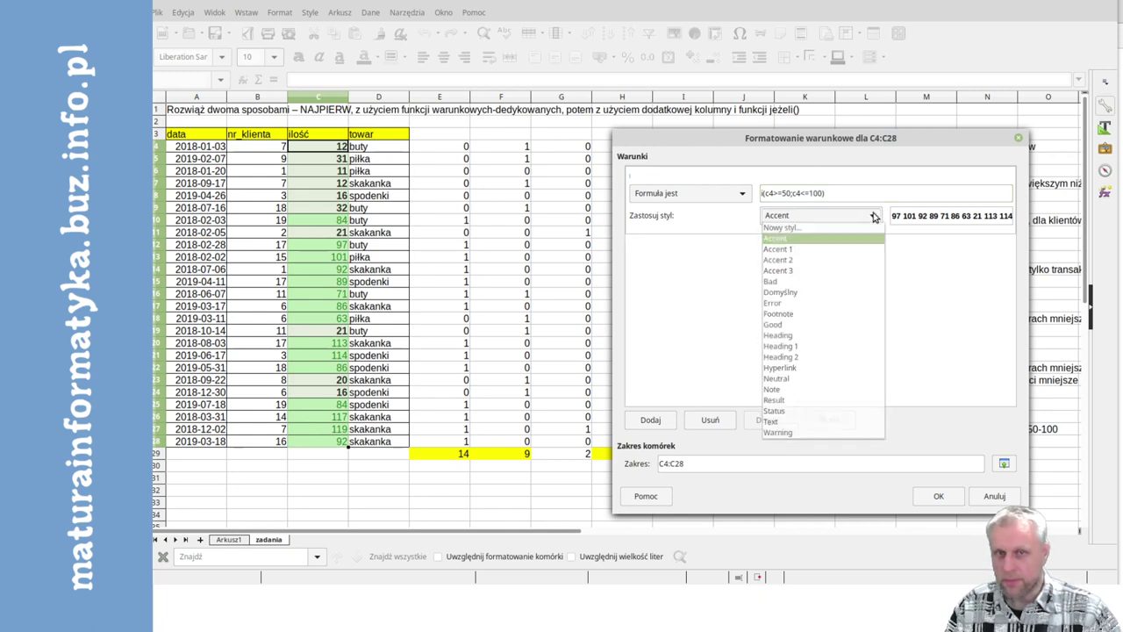
pyautogui.click(832, 228)
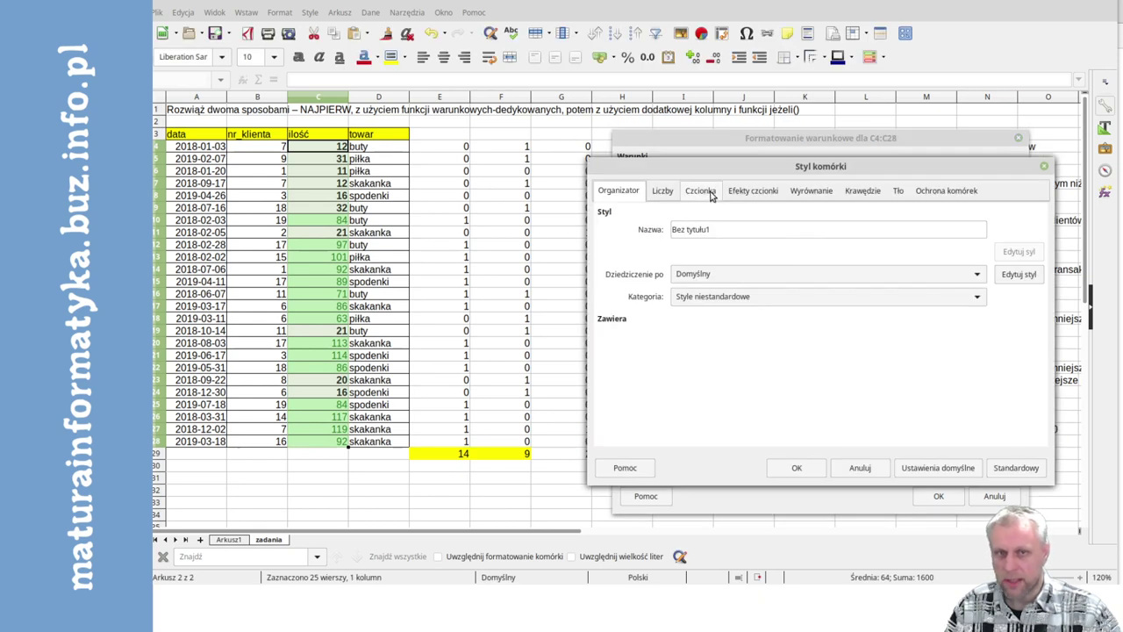
pyautogui.click(898, 191)
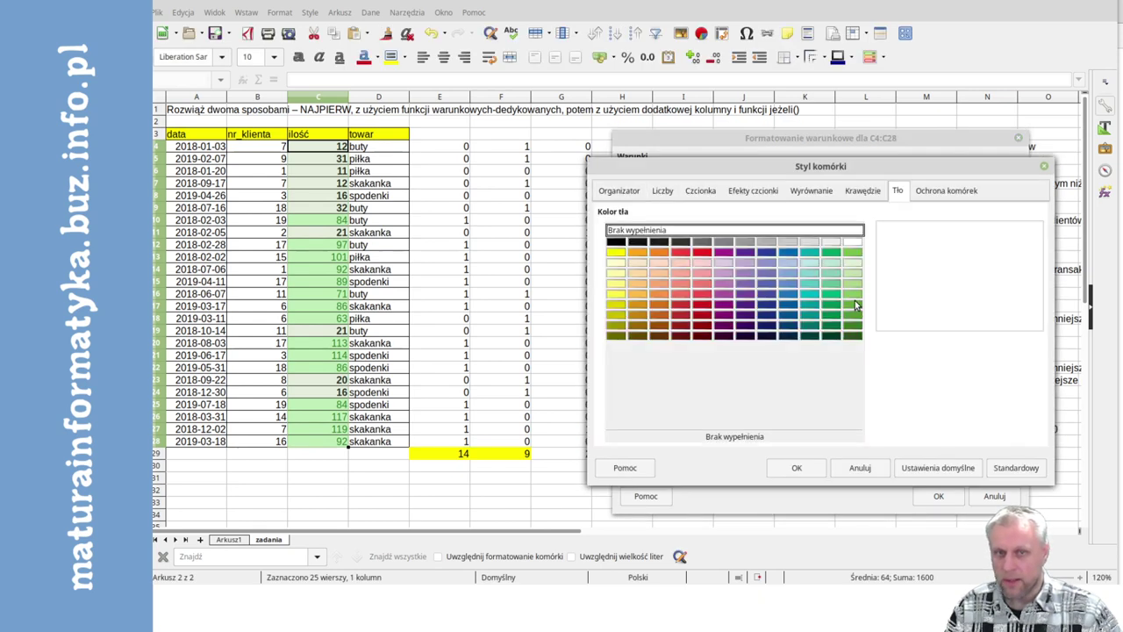
pyautogui.click(853, 273)
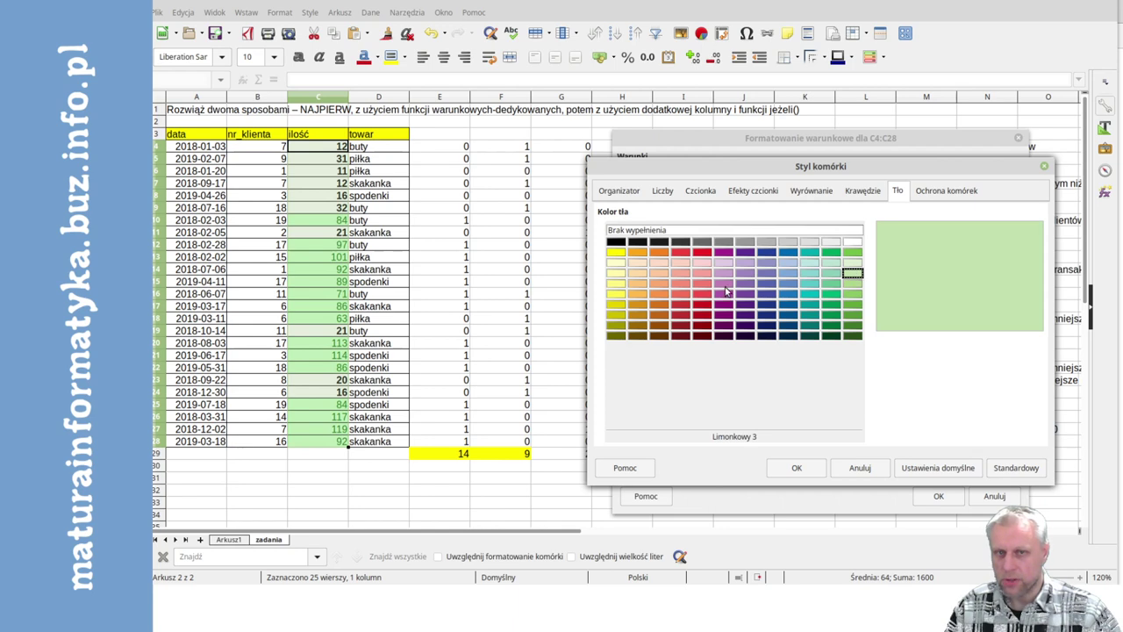
pyautogui.click(617, 337)
pyautogui.click(804, 470)
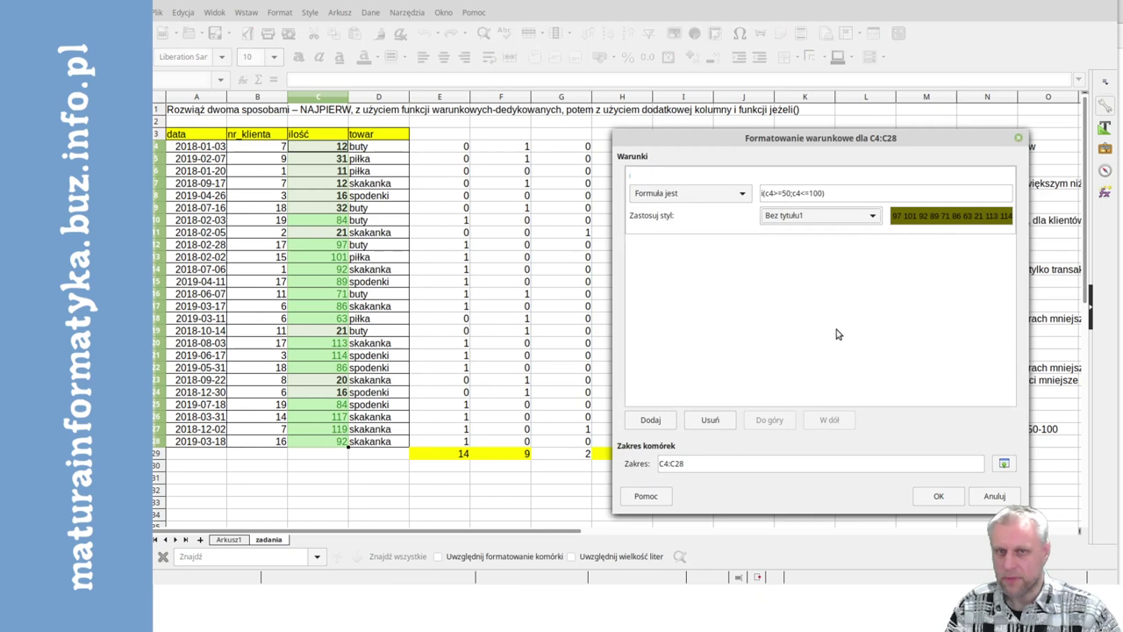
pyautogui.click(938, 496)
pyautogui.click(373, 305)
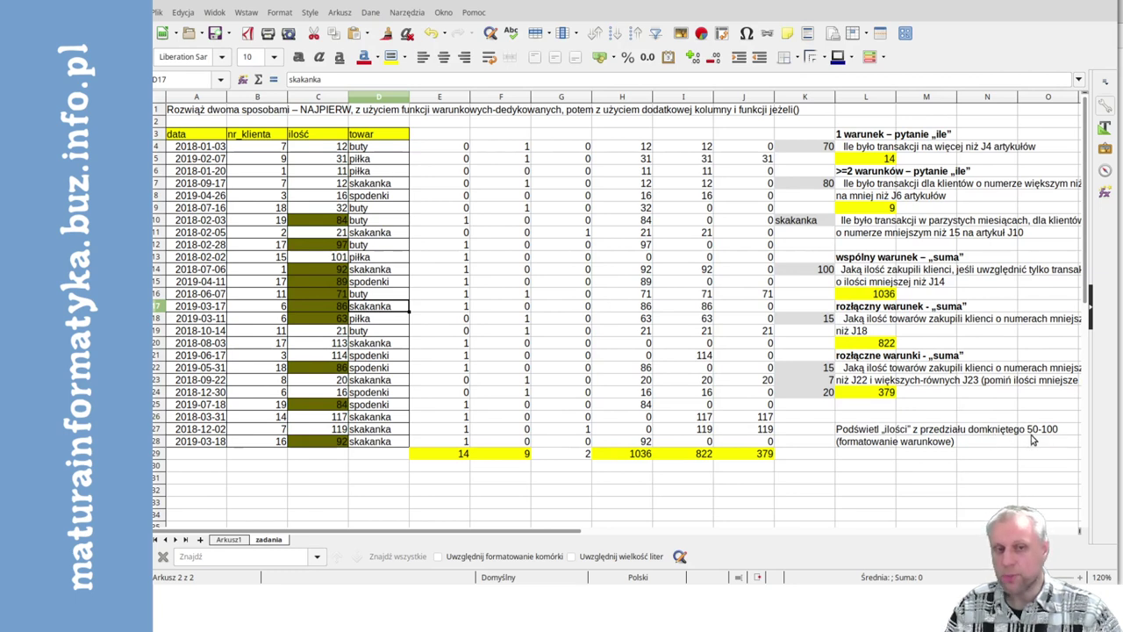
pyautogui.click(387, 354)
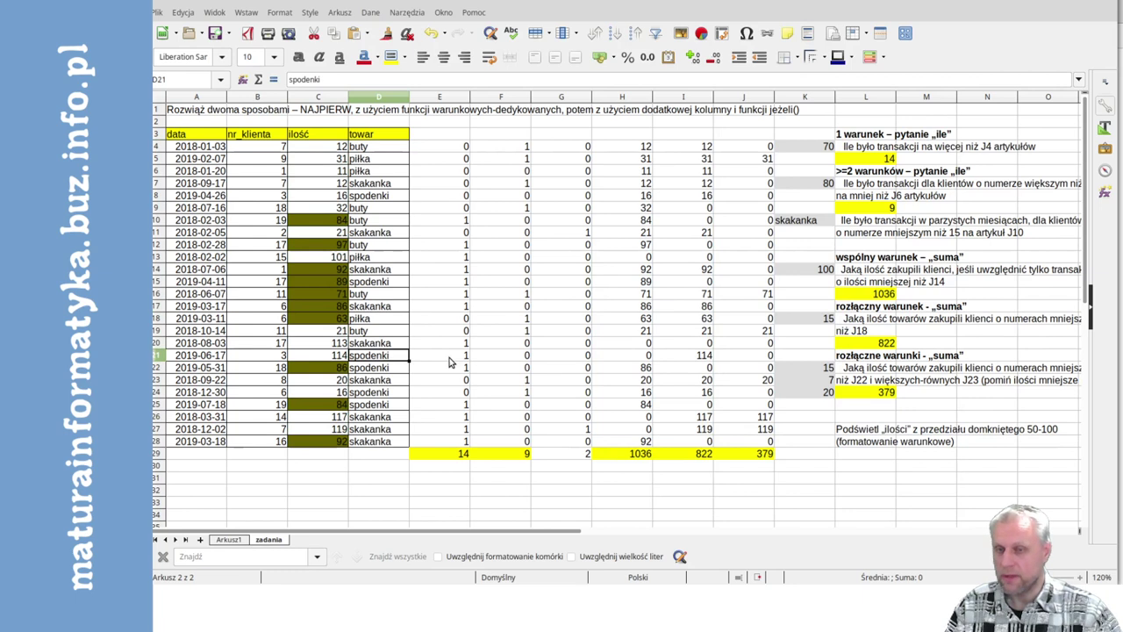